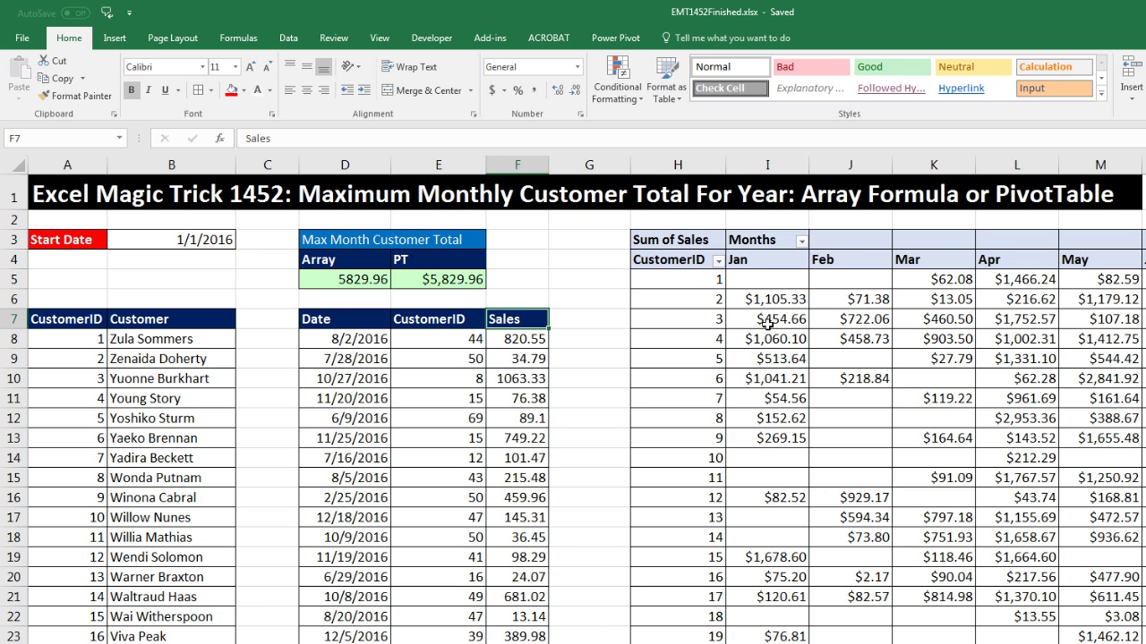
Examine the finished PivotTable's monthly sales totals per customer and the start workbook's empty Array and PT result cells
{"action": "left_click_drag", "start_coordinate": [748, 280], "coordinate": [1144, 277]}
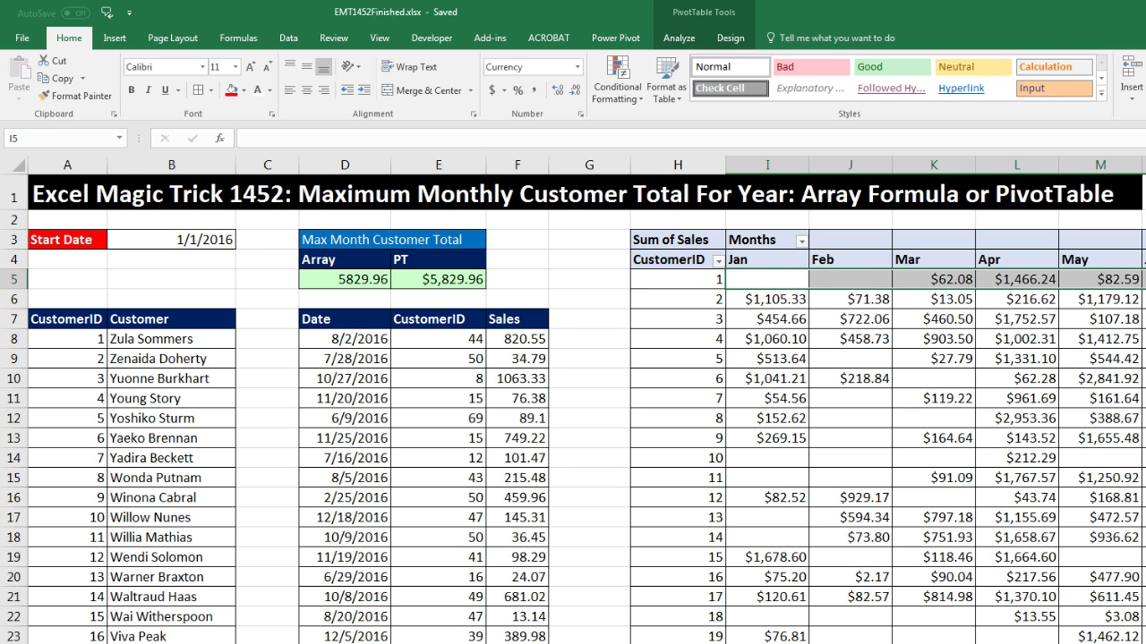
{"action": "left_click_drag", "start_coordinate": [757, 299], "coordinate": [1045, 302]}
{"action": "left_click_drag", "start_coordinate": [773, 278], "coordinate": [1131, 558]}
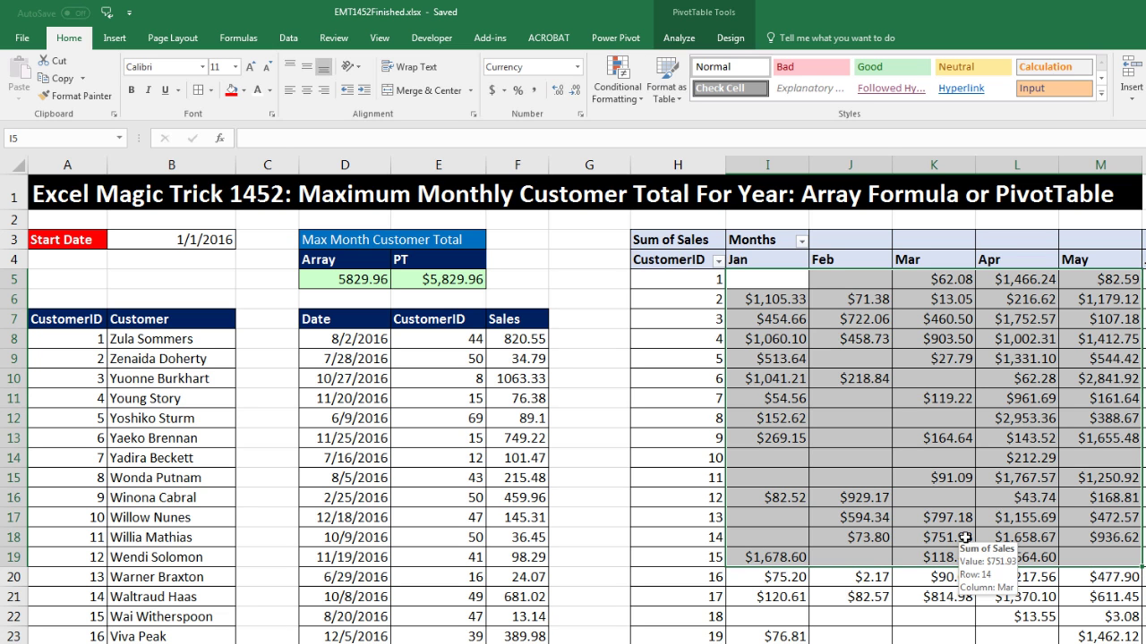
{"action": "left_click", "coordinate": [518, 339]}
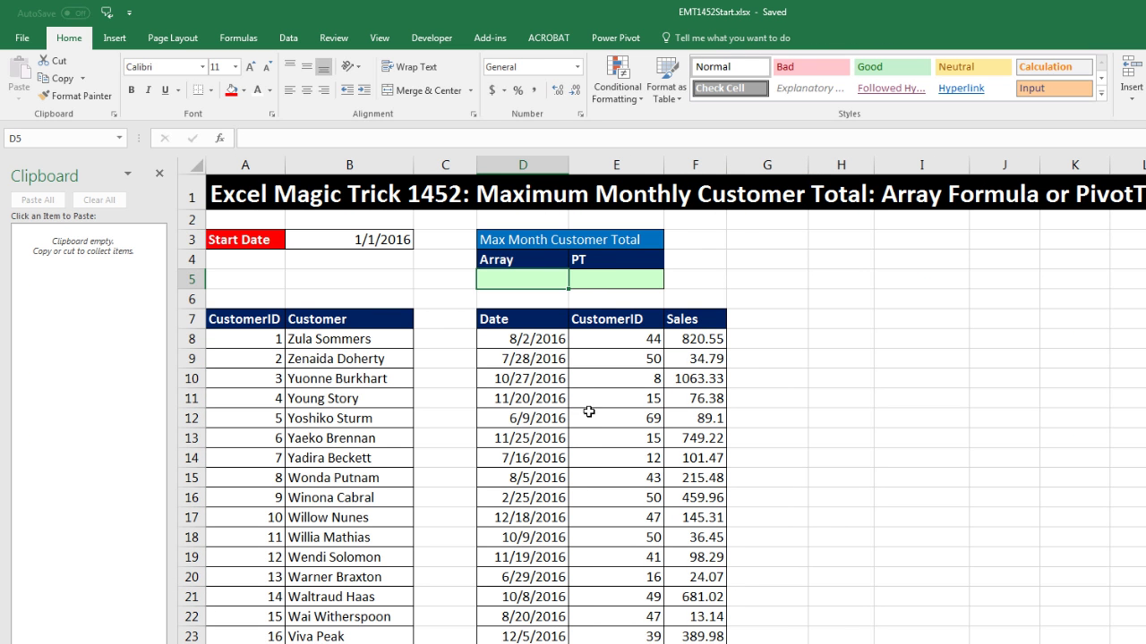
{"action": "left_click", "coordinate": [610, 274]}
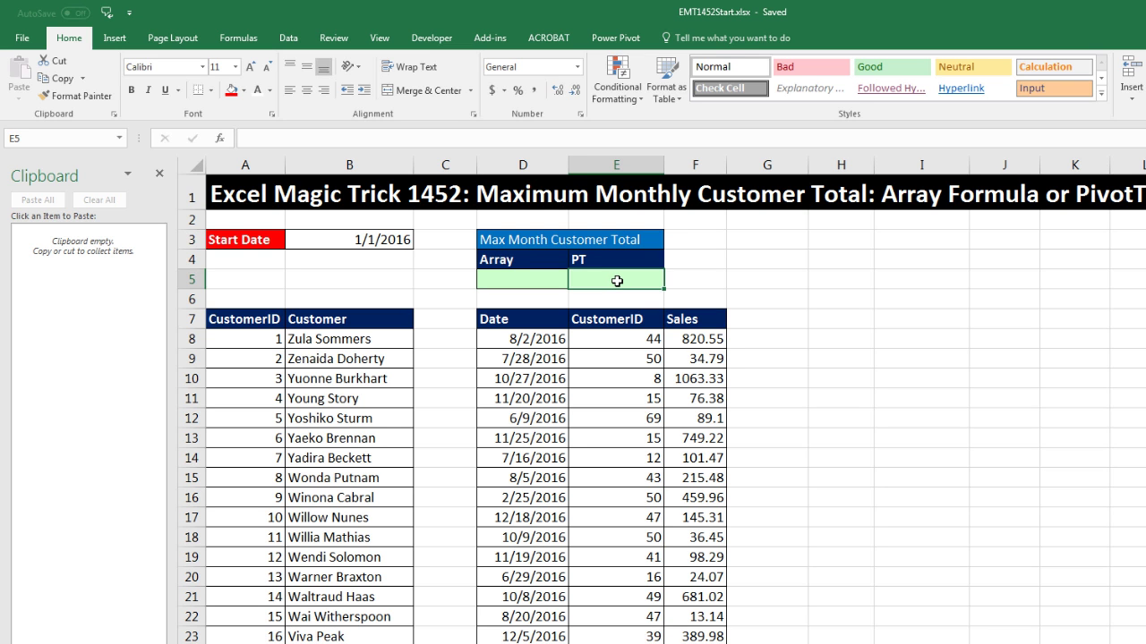
{"action": "left_click", "coordinate": [532, 280]}
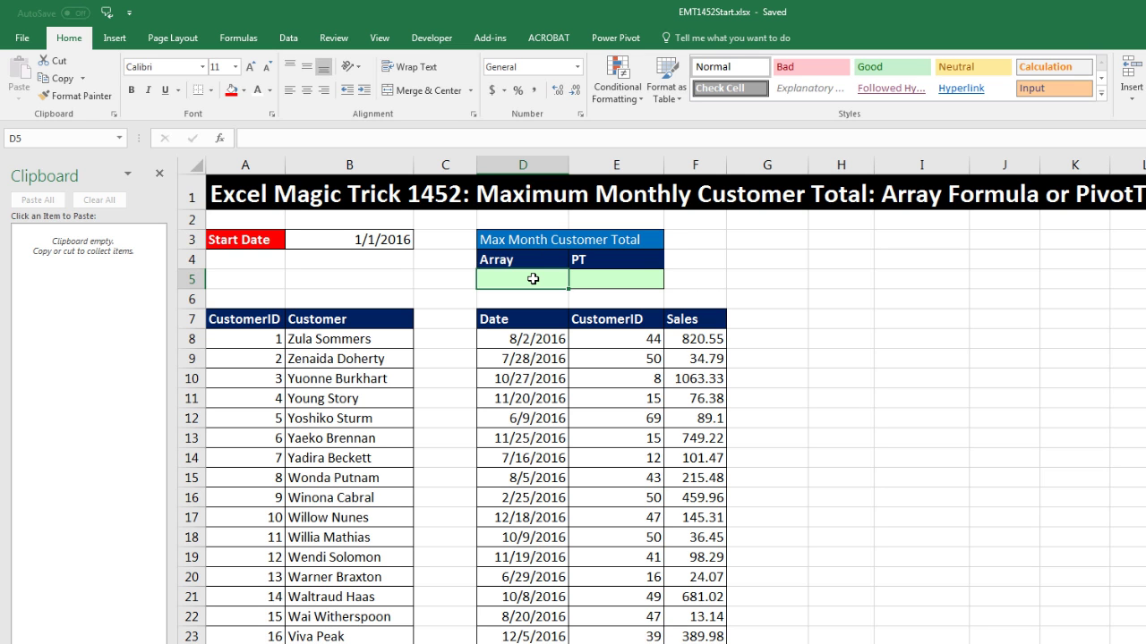
{"action": "left_click", "coordinate": [652, 340]}
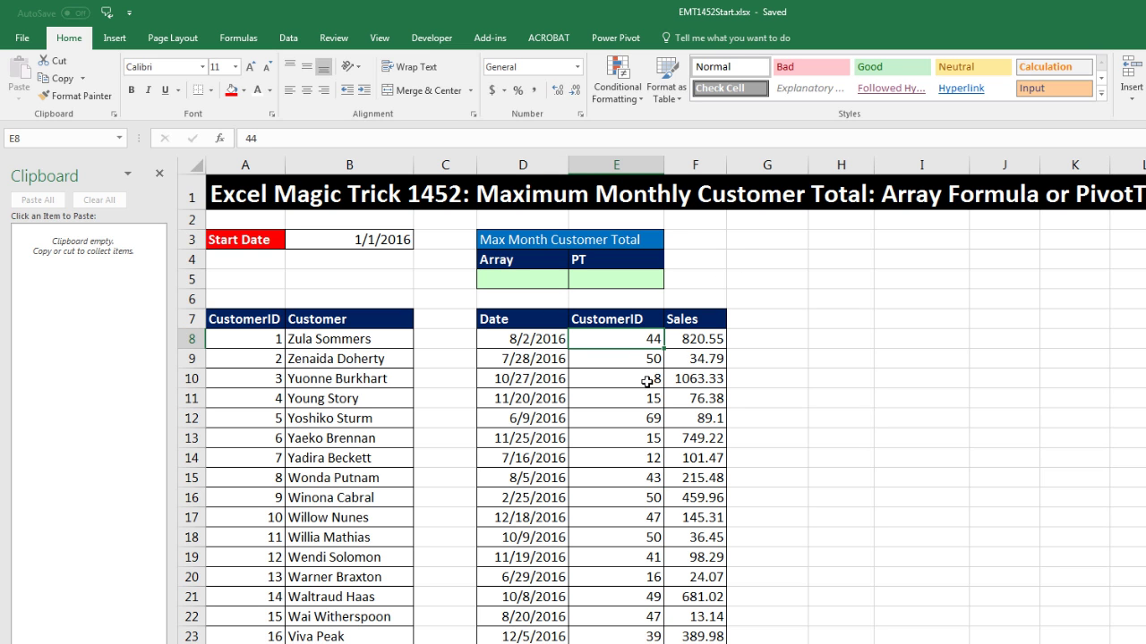
Create a PivotTable from the sales data in D7:F3663, placed on the existing worksheet at cell H4
{"action": "left_click", "coordinate": [609, 363]}
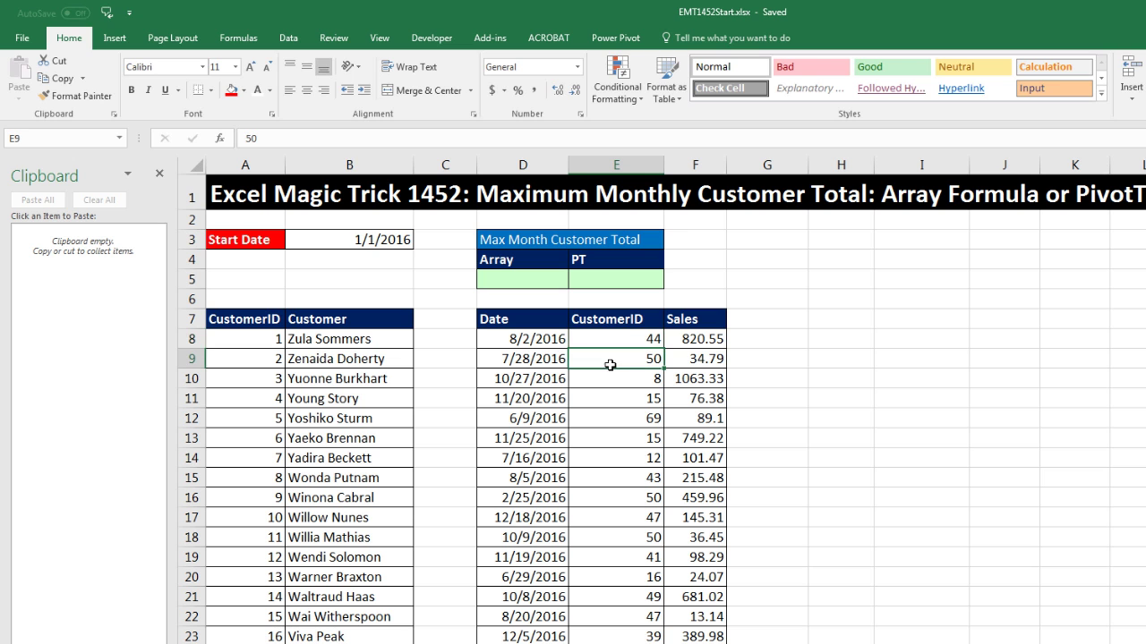
{"action": "left_click", "coordinate": [114, 38]}
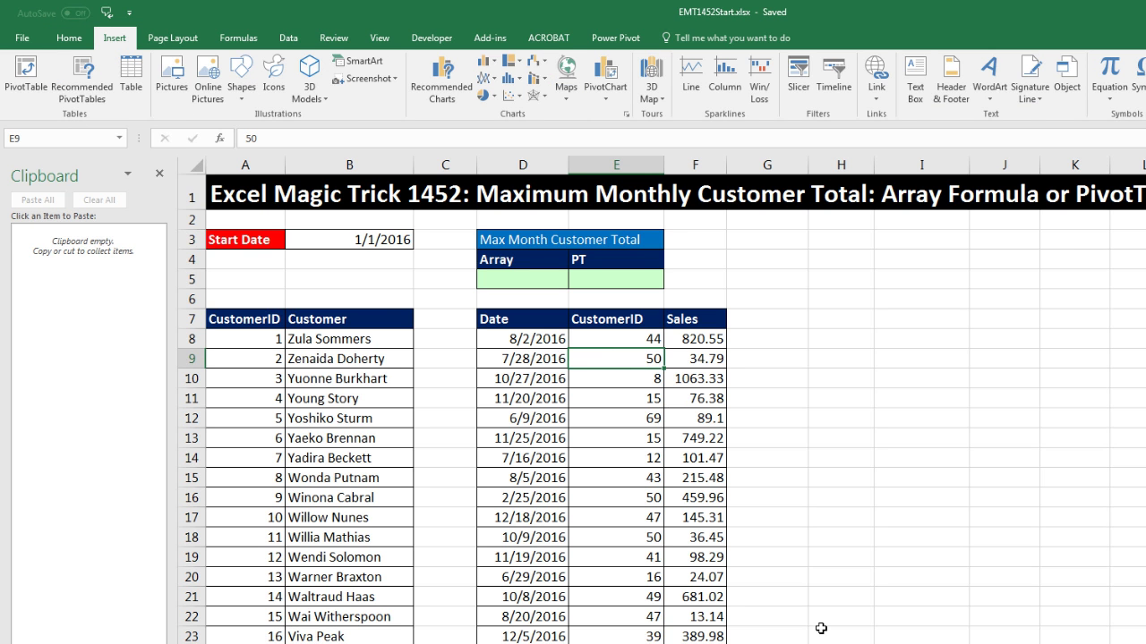
{"action": "key", "text": "alt"}
{"action": "key", "text": "n"}
{"action": "key", "text": "v"}
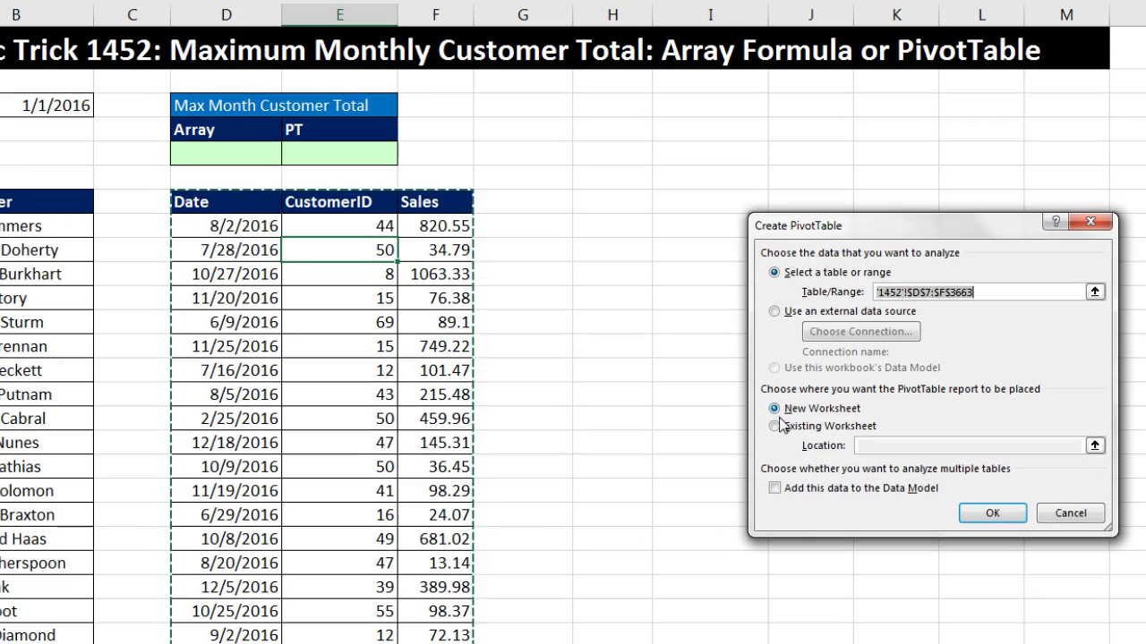
{"action": "left_click", "coordinate": [776, 426]}
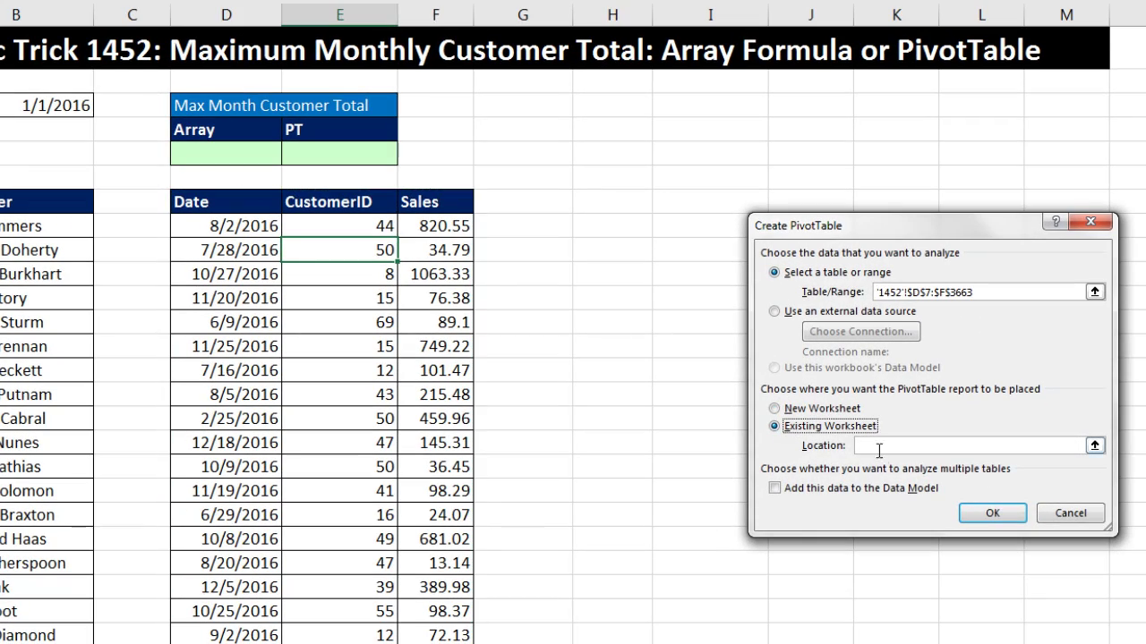
{"action": "left_click", "coordinate": [621, 126]}
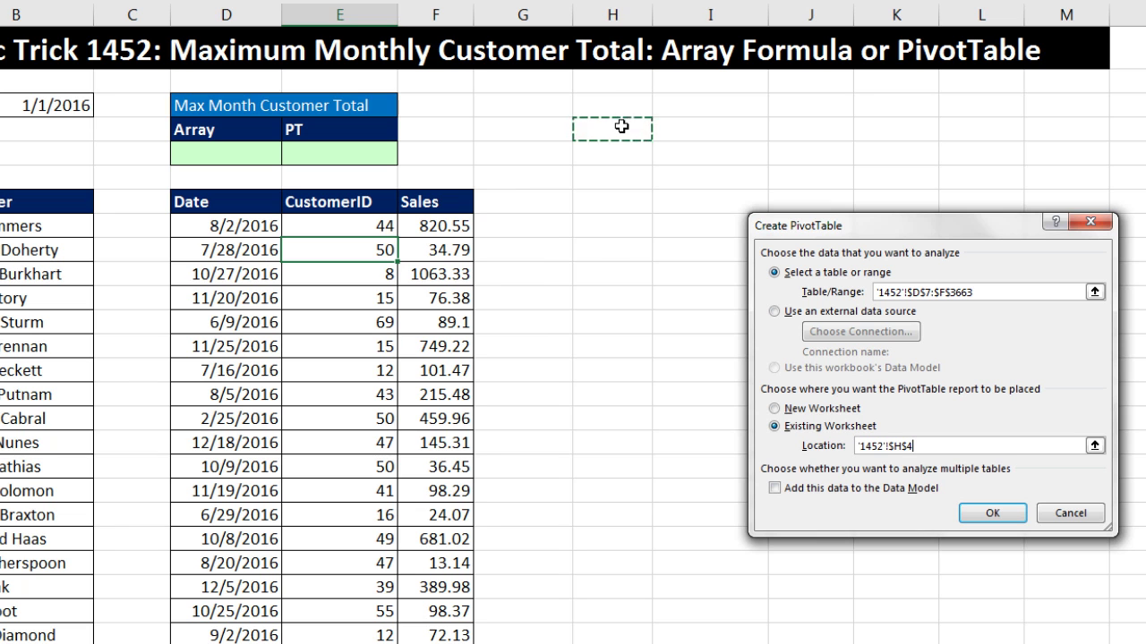
{"action": "left_click", "coordinate": [992, 513]}
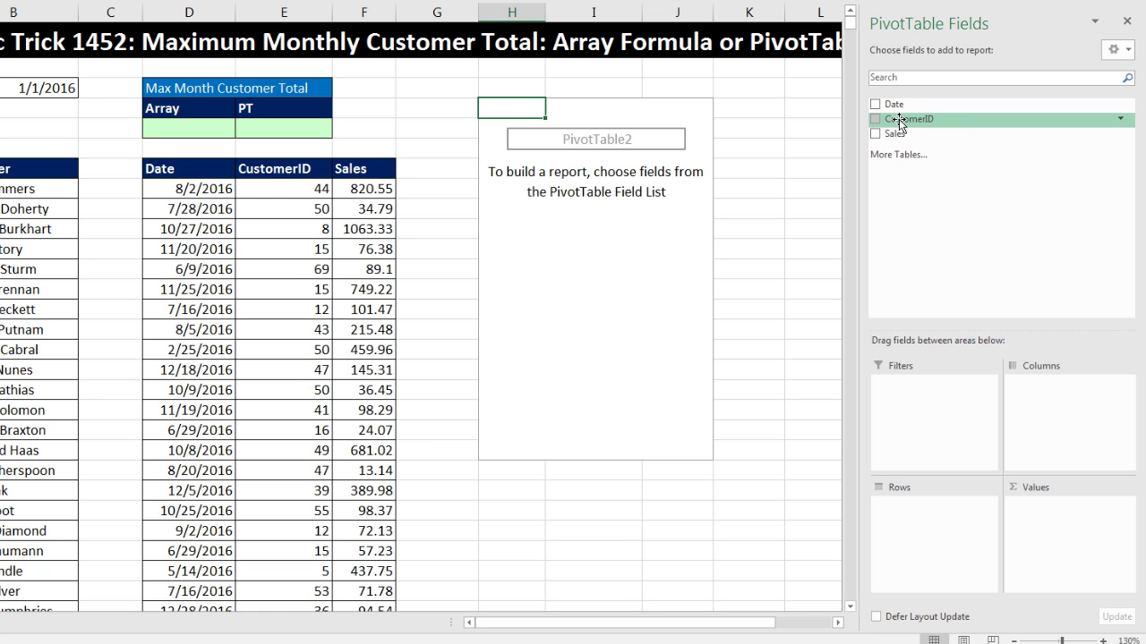
Lay out the PivotTable with CustomerID as rows, only Months without Date as columns, and the sum of Sales as values
{"action": "left_click_drag", "start_coordinate": [899, 119], "coordinate": [947, 541]}
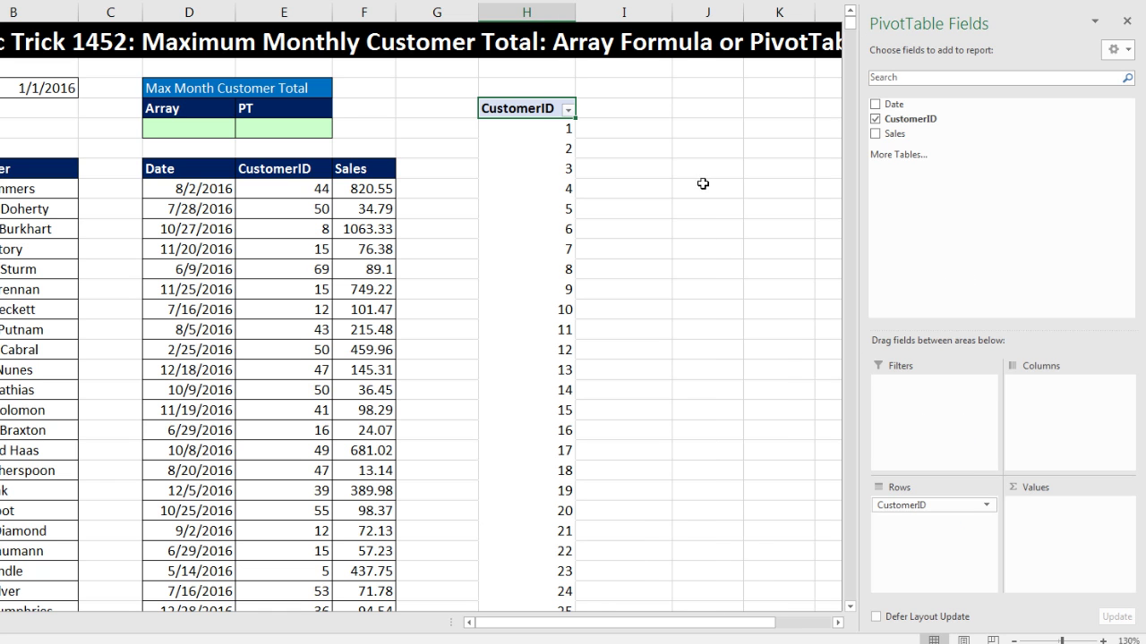
{"action": "left_click_drag", "start_coordinate": [892, 107], "coordinate": [982, 328]}
{"action": "left_click_drag", "start_coordinate": [1005, 372], "coordinate": [1026, 406]}
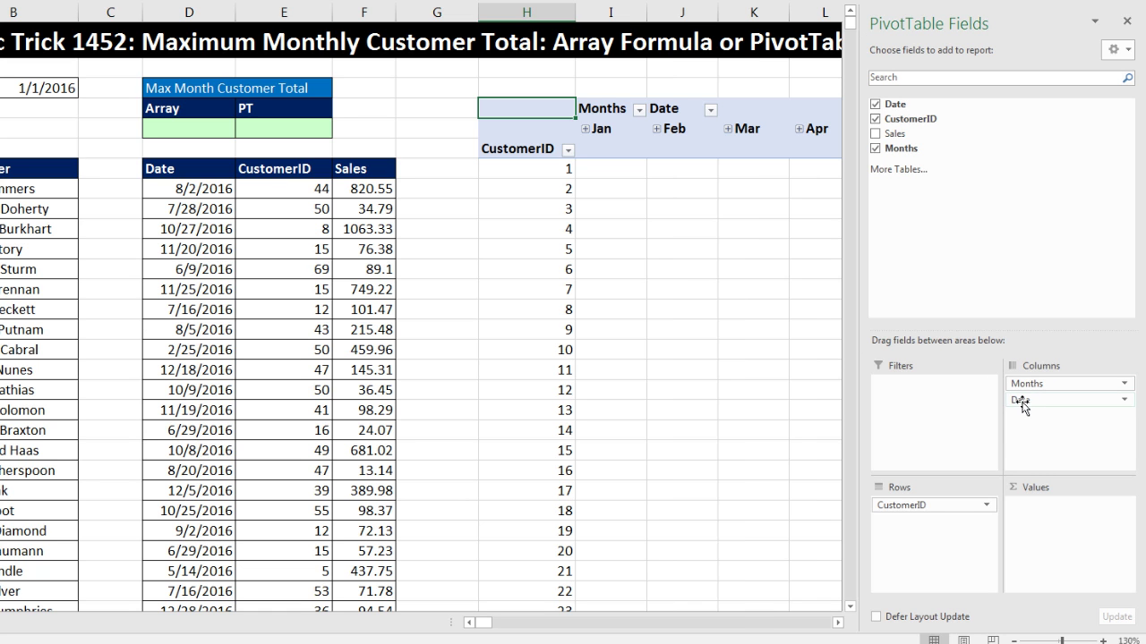
{"action": "left_click_drag", "start_coordinate": [1023, 407], "coordinate": [1027, 196]}
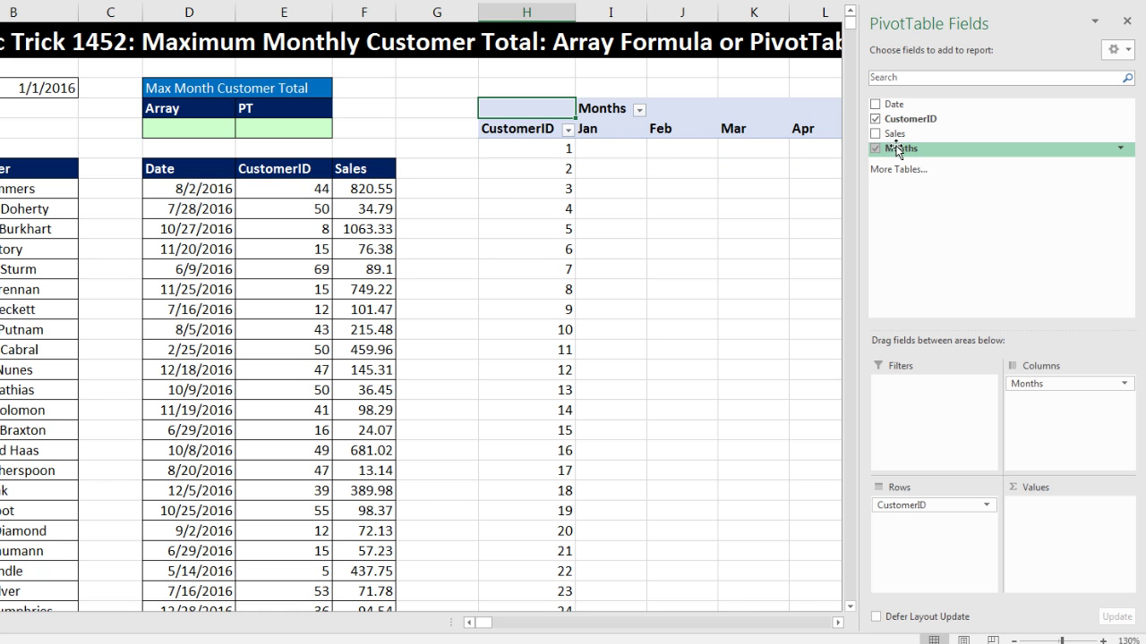
{"action": "left_click_drag", "start_coordinate": [883, 137], "coordinate": [1048, 535]}
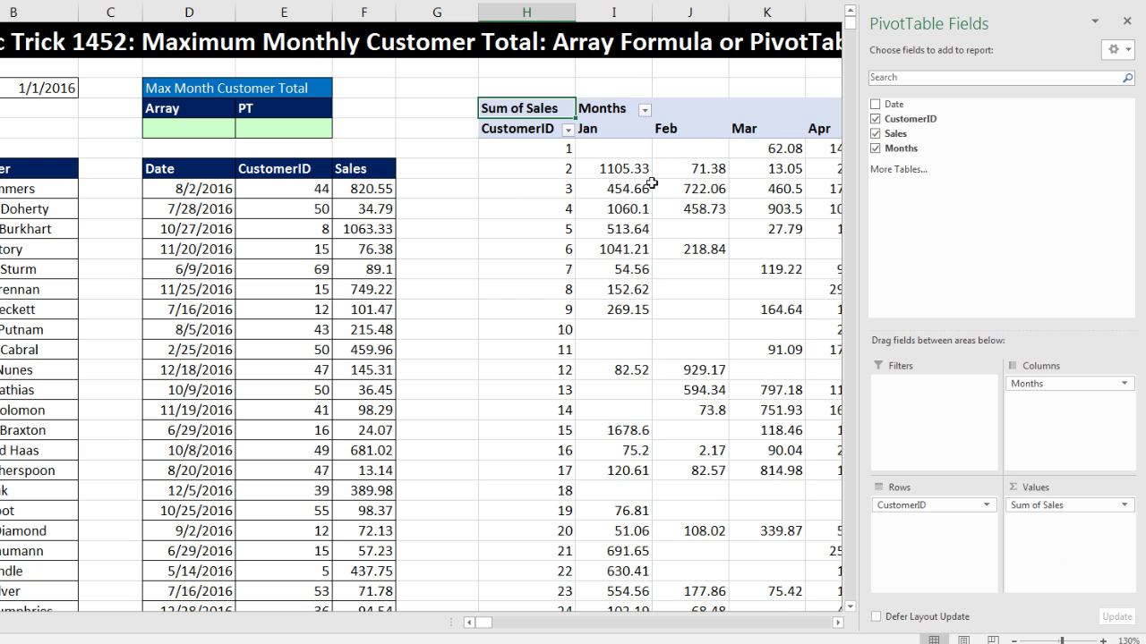
Format the PivotTable's Sum of Sales values as Currency
{"action": "right_click", "coordinate": [602, 150]}
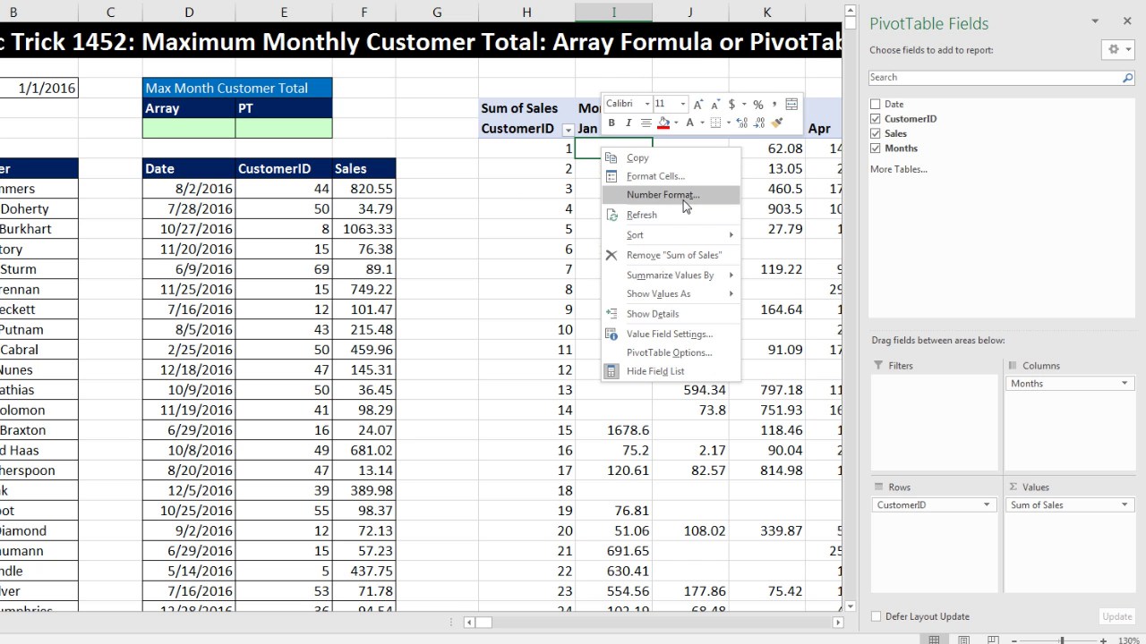
{"action": "left_click", "coordinate": [683, 201]}
{"action": "left_click", "coordinate": [530, 101]}
{"action": "left_click", "coordinate": [786, 353]}
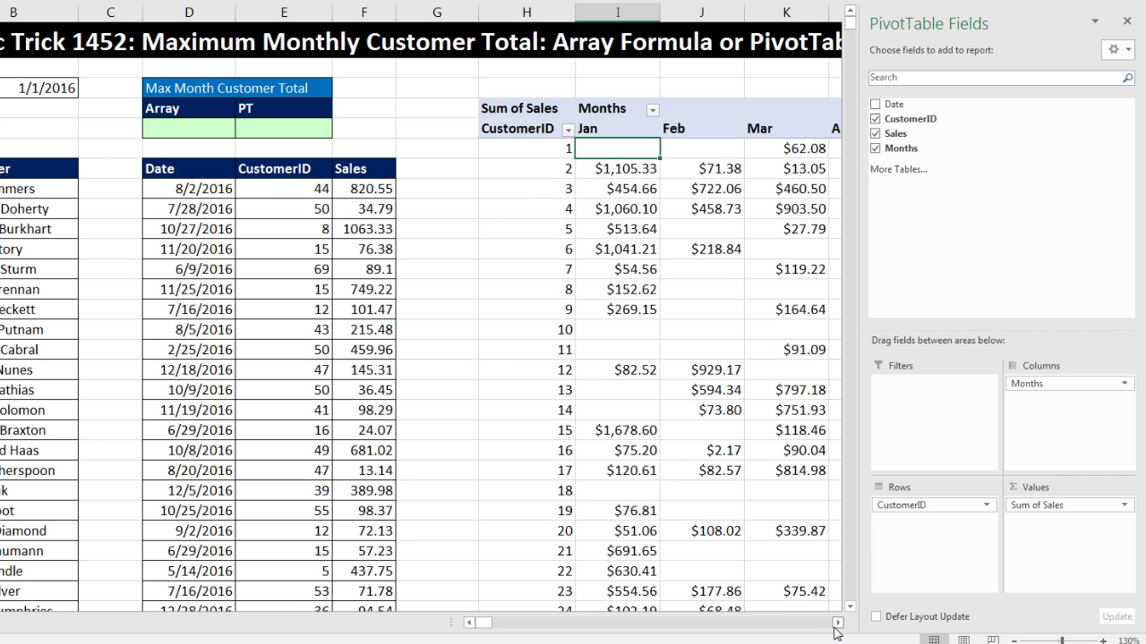
{"action": "left_click_drag", "start_coordinate": [839, 625], "coordinate": [838, 625]}
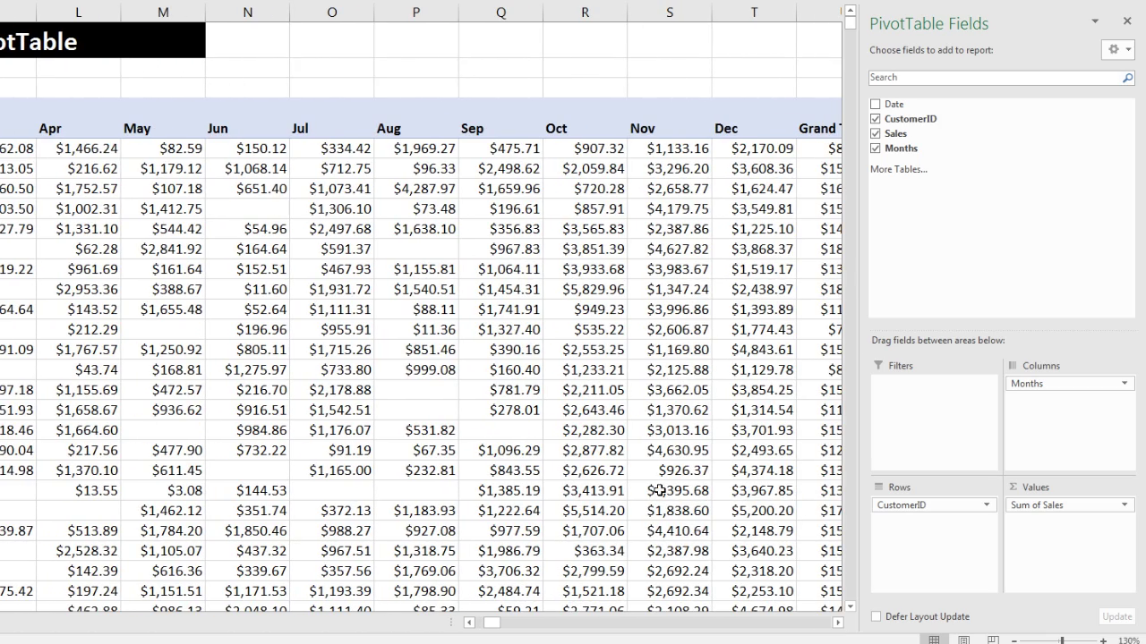
{"action": "left_click_drag", "start_coordinate": [491, 623], "coordinate": [488, 623]}
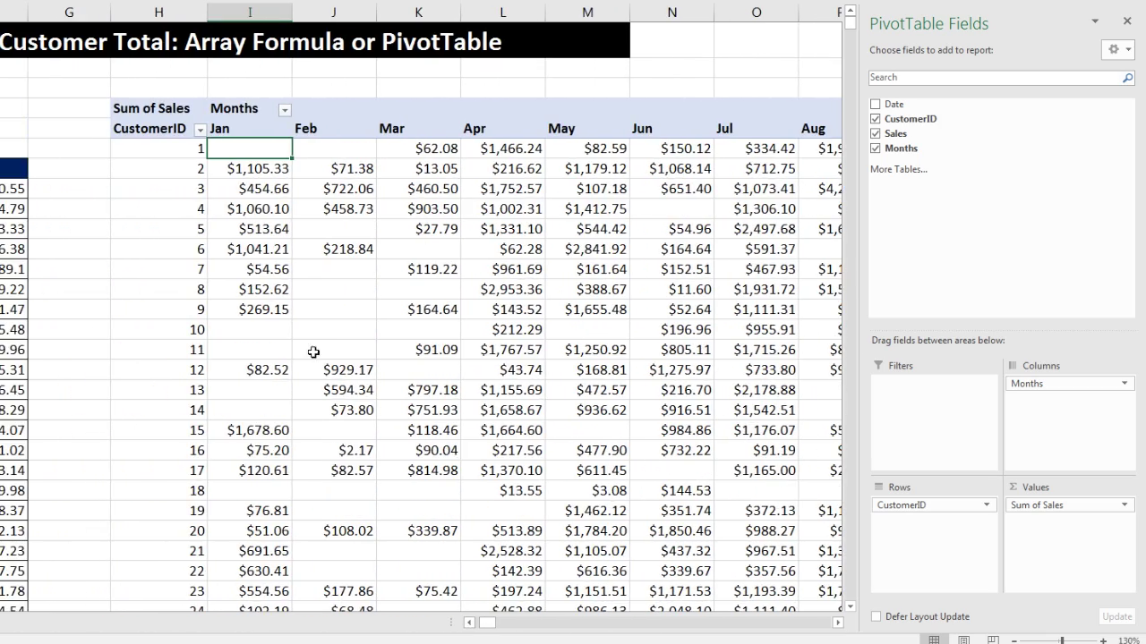
{"action": "left_click_drag", "start_coordinate": [256, 265], "coordinate": [752, 270]}
{"action": "left_click", "coordinate": [356, 290]}
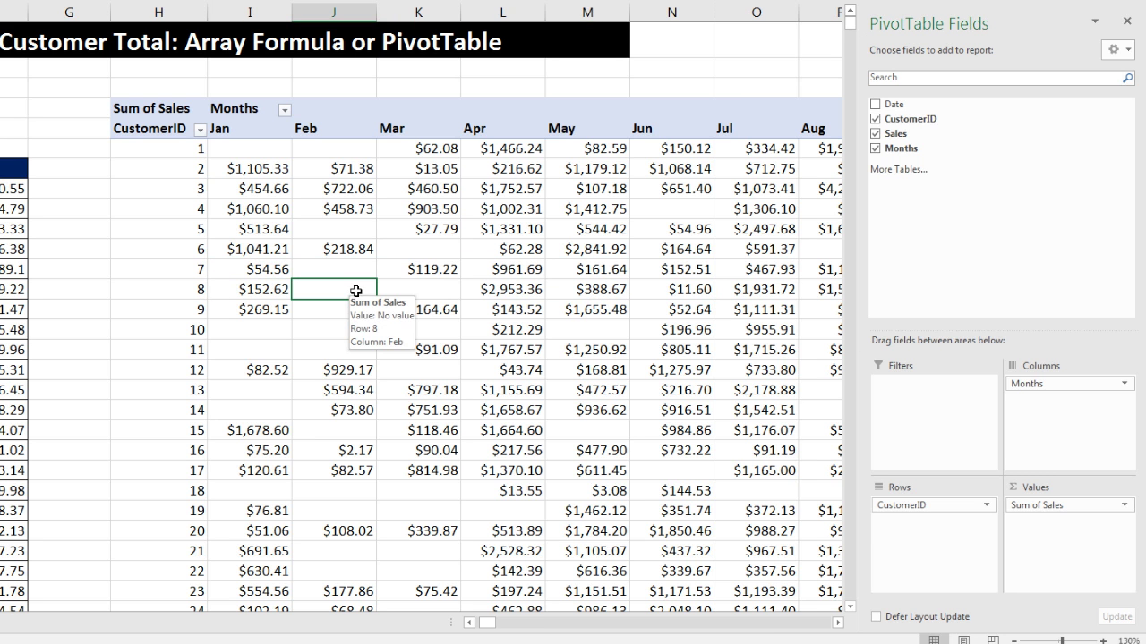
Enter =MAX(I6:T86) in the PT cell E5 to get the largest monthly customer total, leaving out the grand totals
{"action": "left_click_drag", "start_coordinate": [490, 623], "coordinate": [480, 624]}
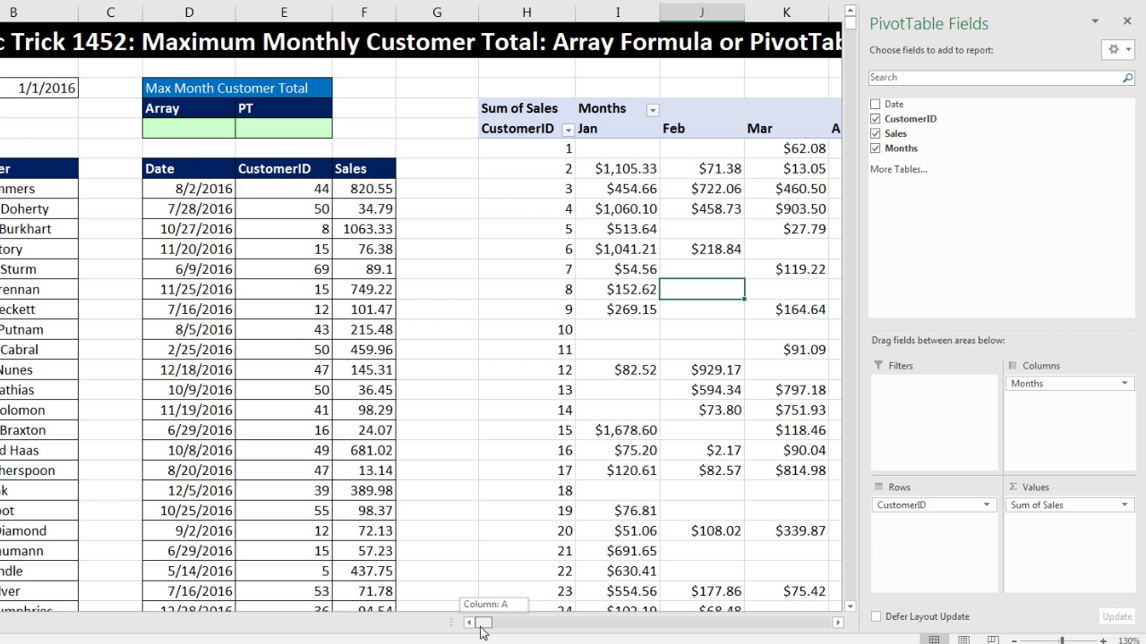
{"action": "left_click", "coordinate": [272, 126]}
{"action": "scroll", "coordinate": [272, 126], "scroll_direction": "down", "scroll_amount": 1}
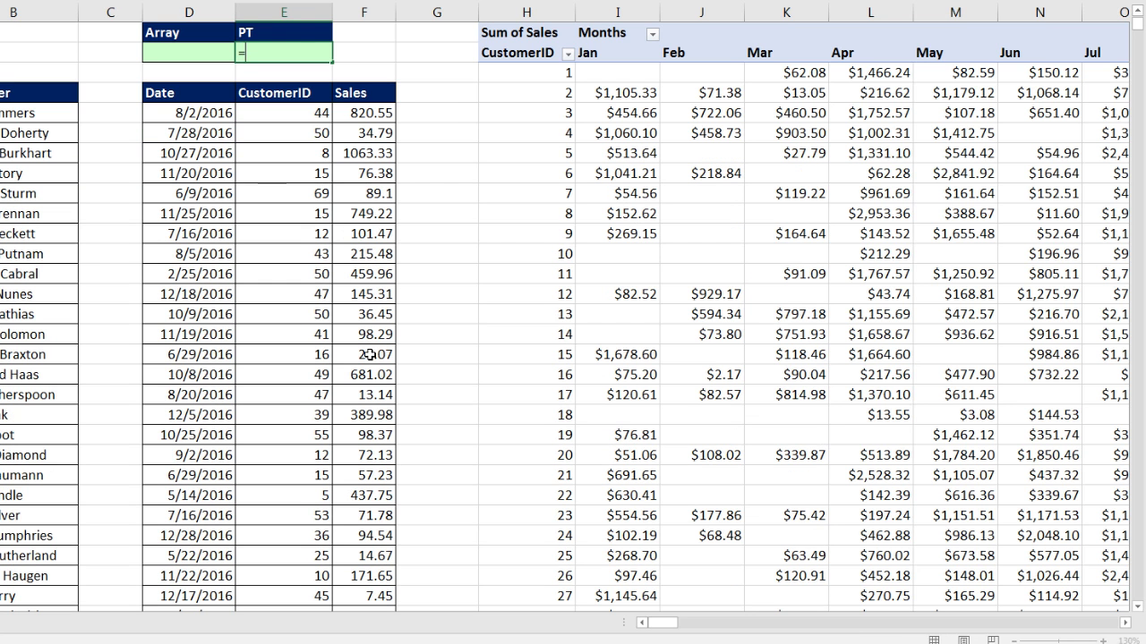
{"action": "type", "text": "=max("}
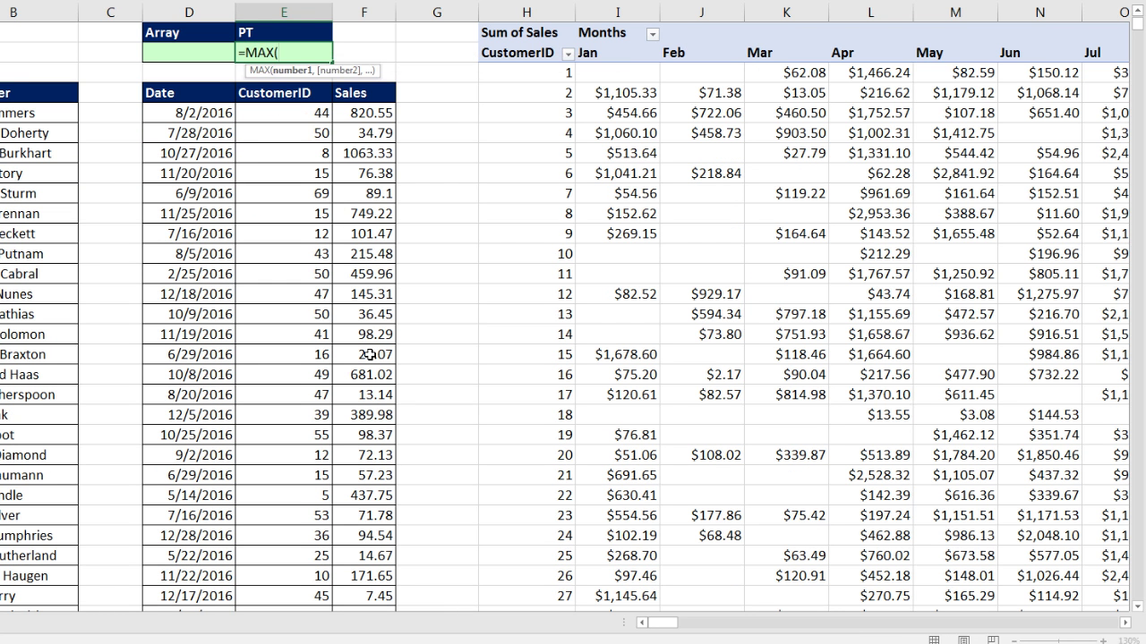
{"action": "left_click_drag", "start_coordinate": [614, 79], "coordinate": [936, 556]}
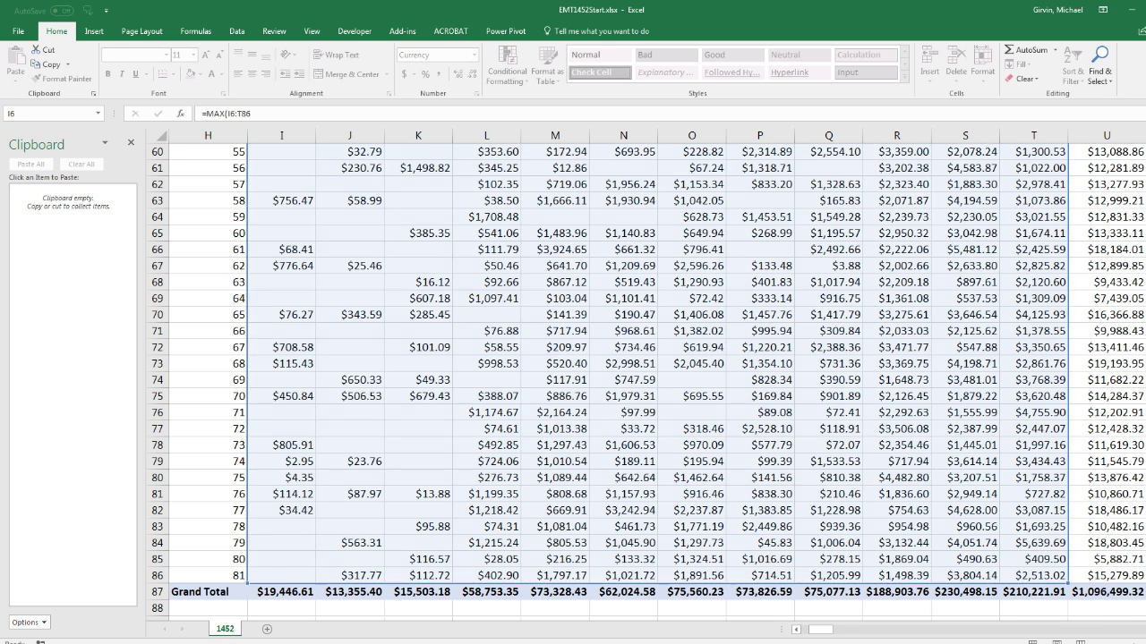
{"action": "key", "text": "shift+Return"}
{"action": "left_click_drag", "start_coordinate": [830, 632], "coordinate": [821, 632]}
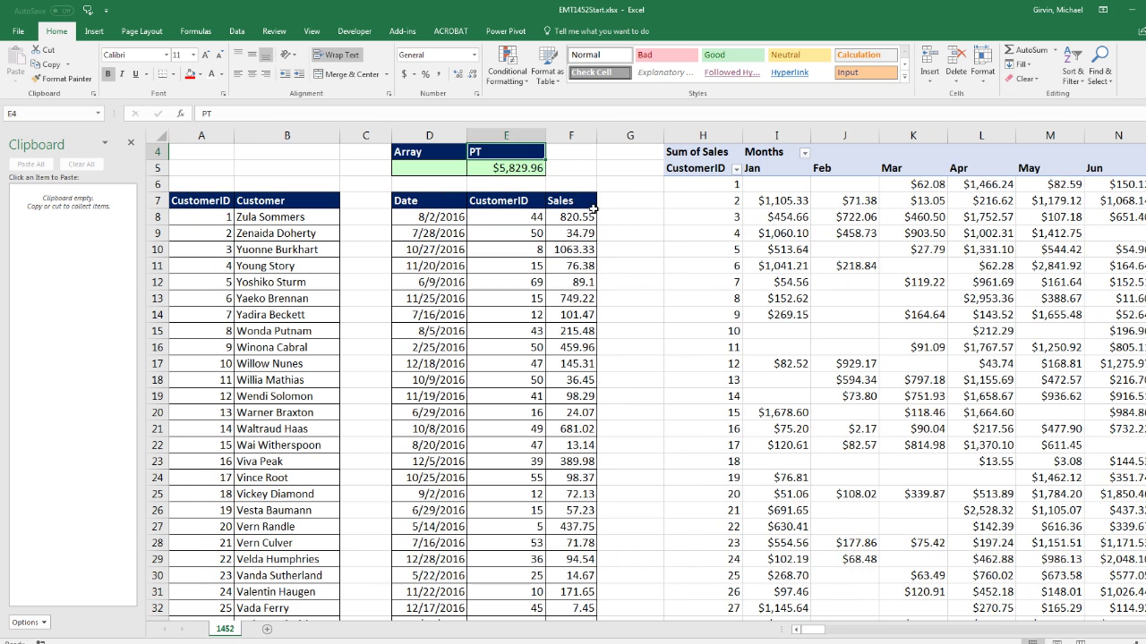
Check the range used by the MAX formula in E5 and examine individual customer and month totals in the PivotTable
{"action": "double_click", "coordinate": [498, 168]}
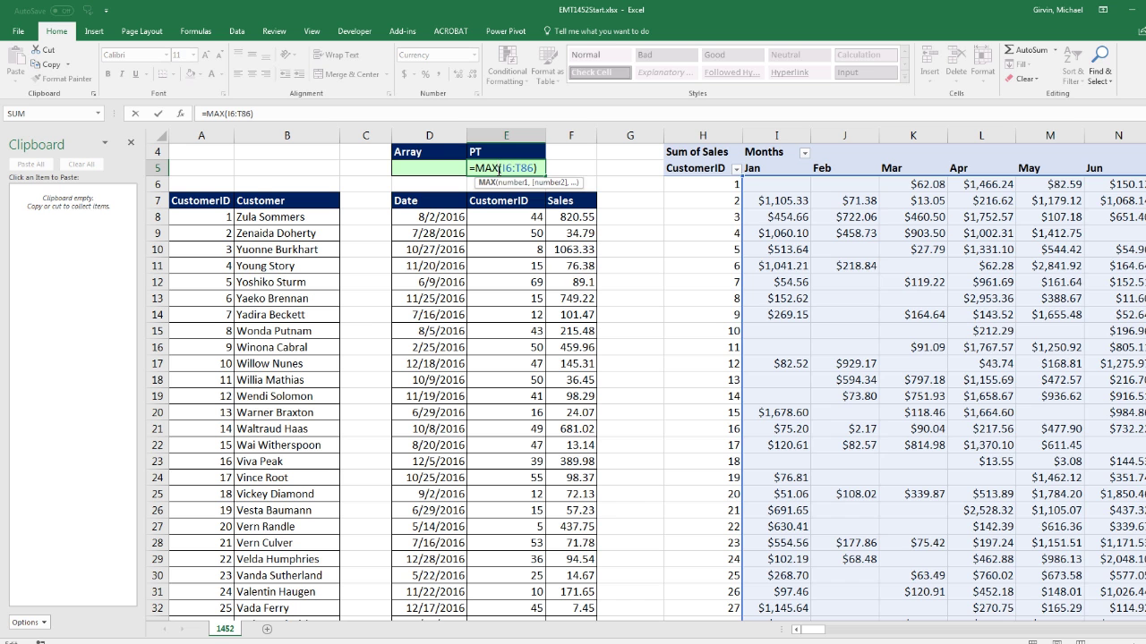
{"action": "key", "text": "Escape"}
{"action": "left_click_drag", "start_coordinate": [806, 632], "coordinate": [795, 636]}
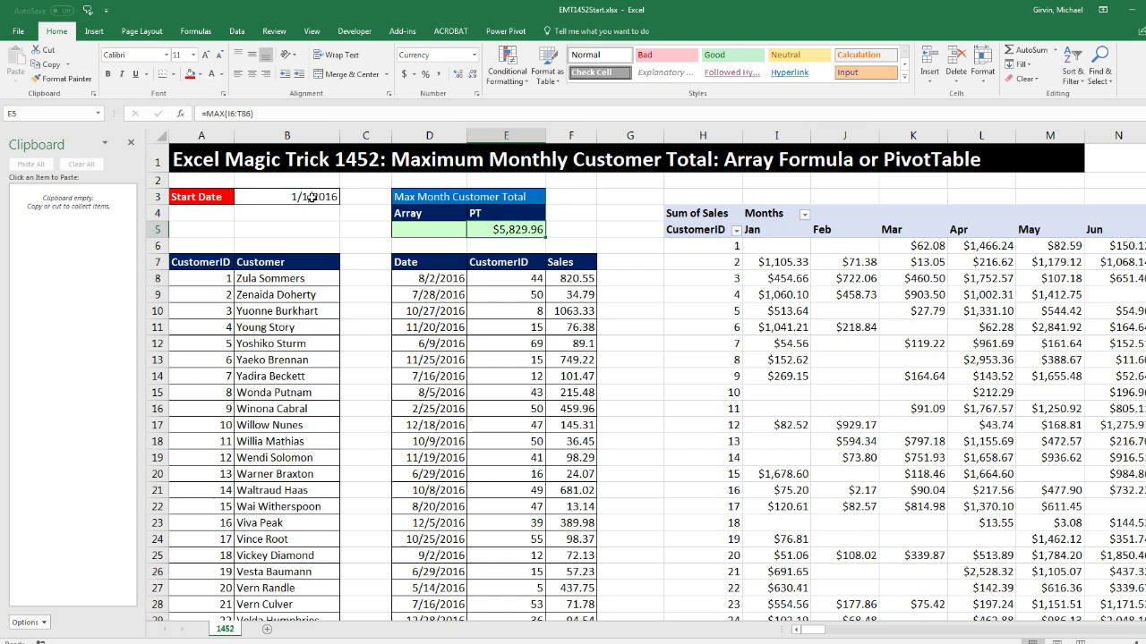
{"action": "scroll", "coordinate": [471, 302], "scroll_direction": "up", "scroll_amount": 1}
{"action": "left_click", "coordinate": [431, 235]}
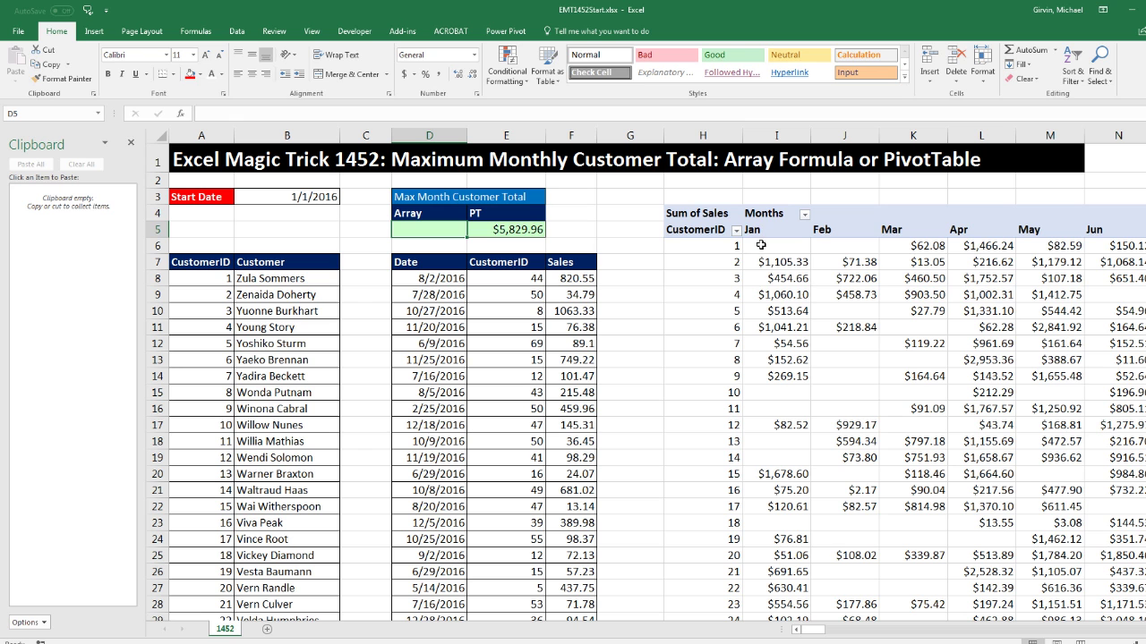
{"action": "left_click", "coordinate": [848, 263]}
{"action": "left_click", "coordinate": [899, 279]}
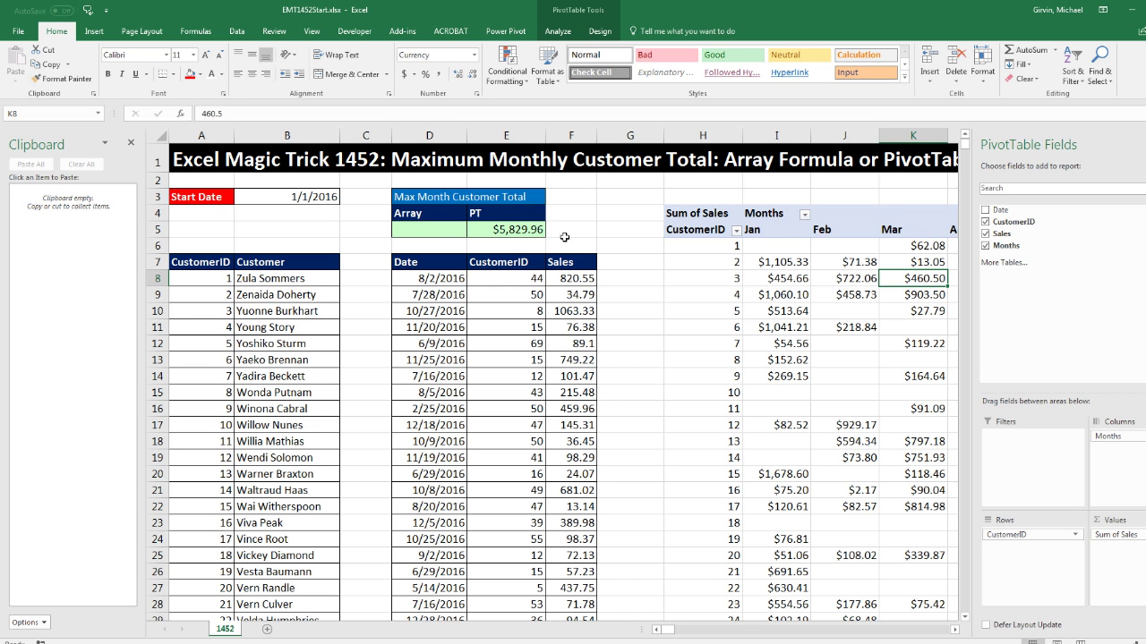
{"action": "left_click", "coordinate": [836, 264]}
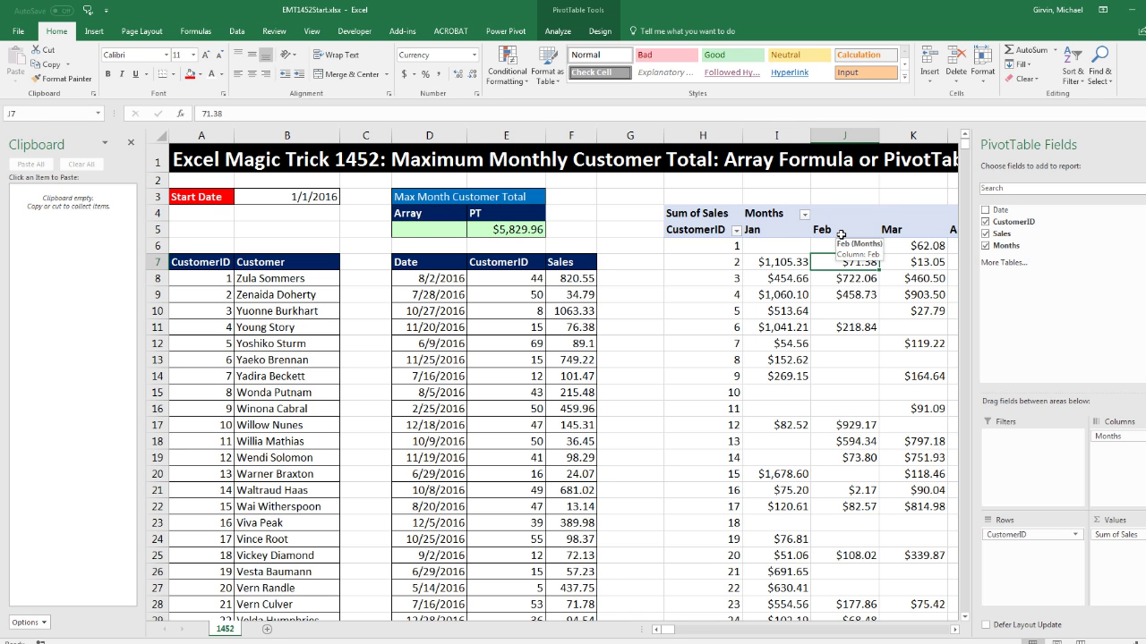
{"action": "mouse_move", "coordinate": [855, 263]}
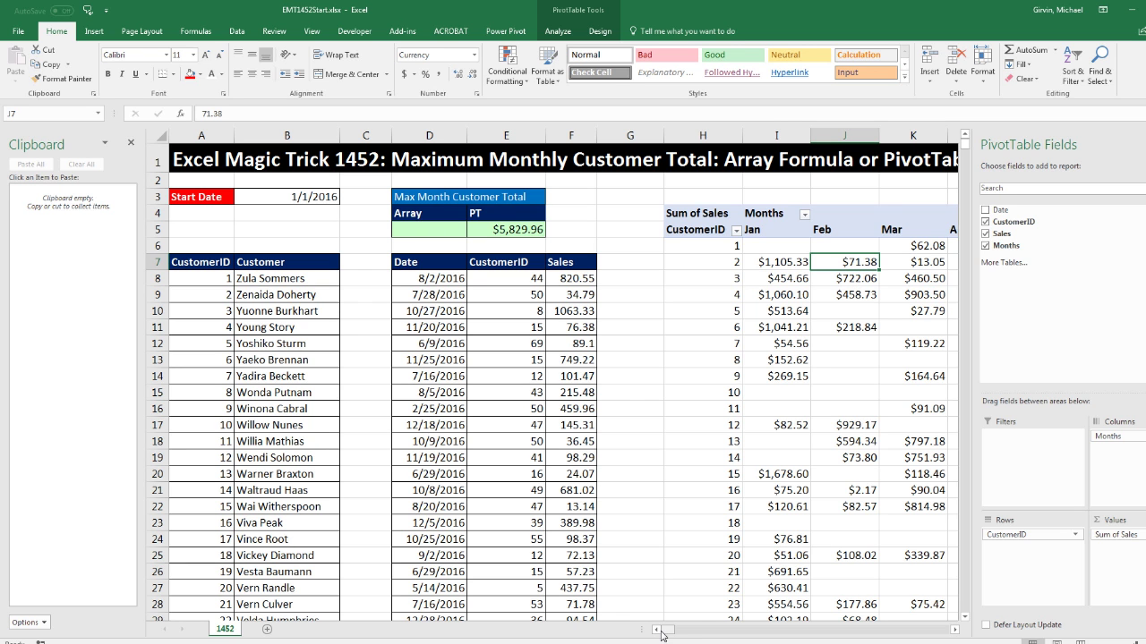
Close the Clipboard pane and start a SUMIFS formula in the Array cell D5 with Sales F8:F3663 as the sum range
{"action": "left_click", "coordinate": [430, 238]}
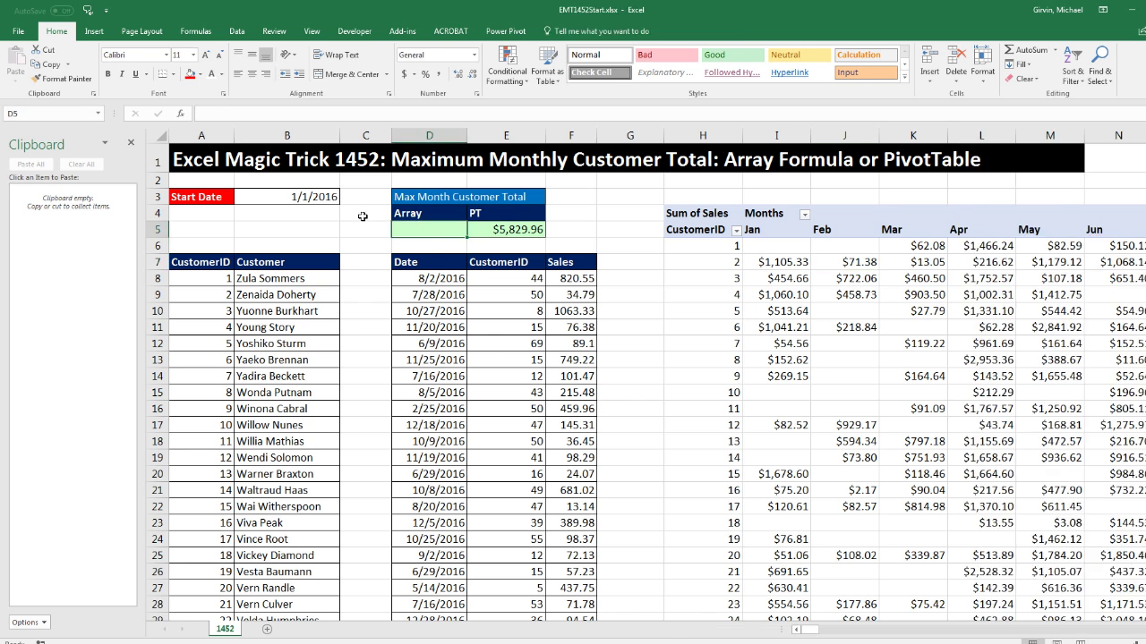
{"action": "left_click", "coordinate": [131, 142]}
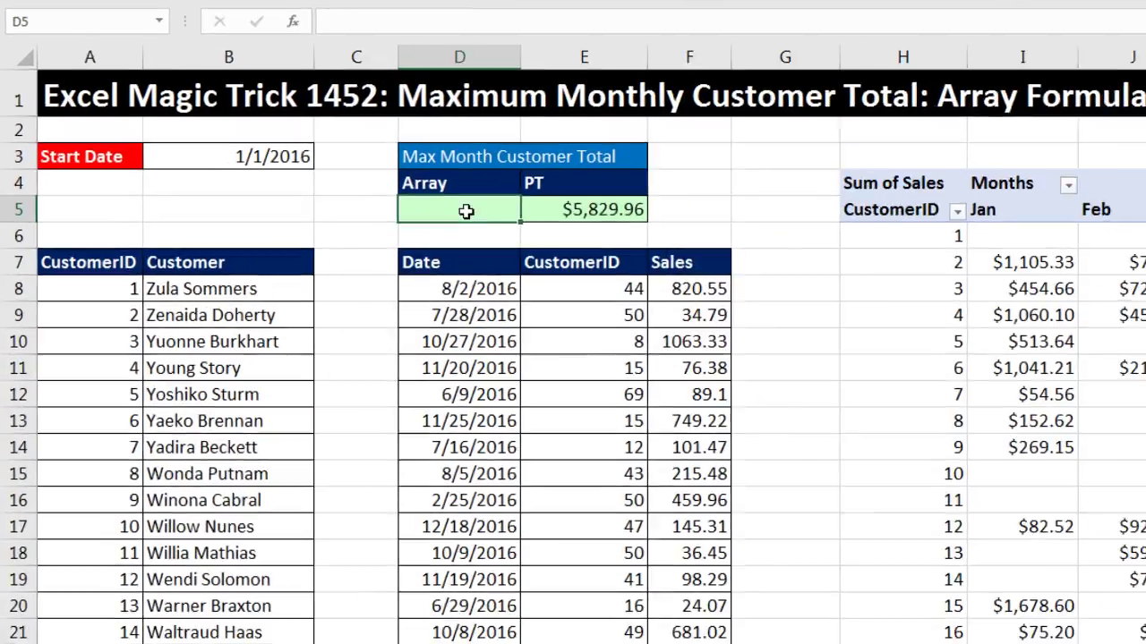
{"action": "type", "text": "=sumifs"}
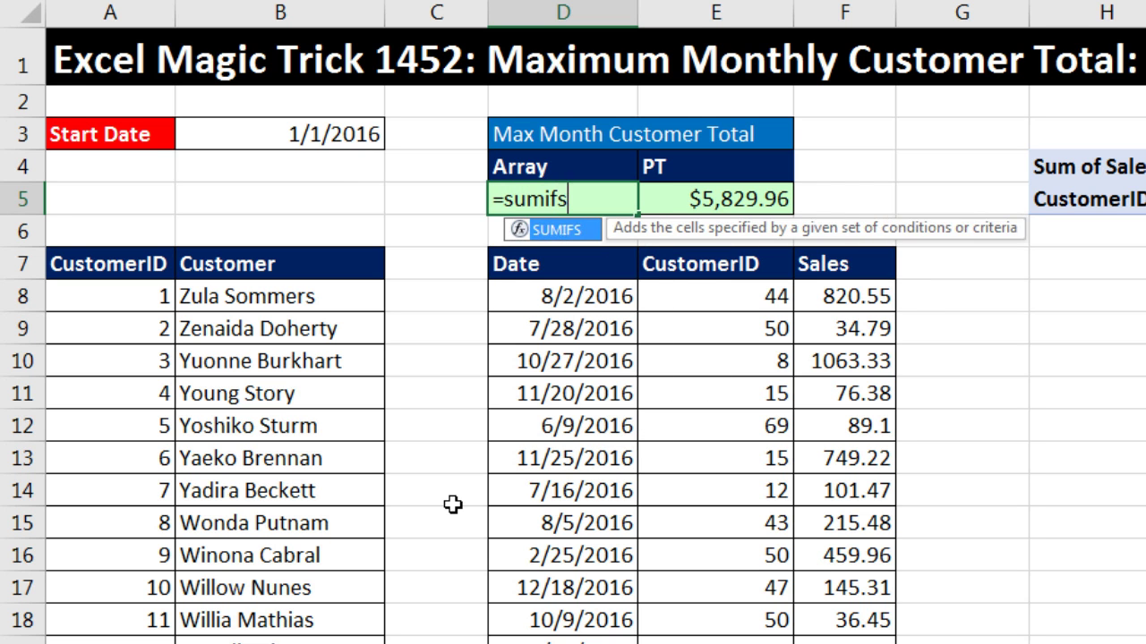
{"action": "key", "text": "Tab"}
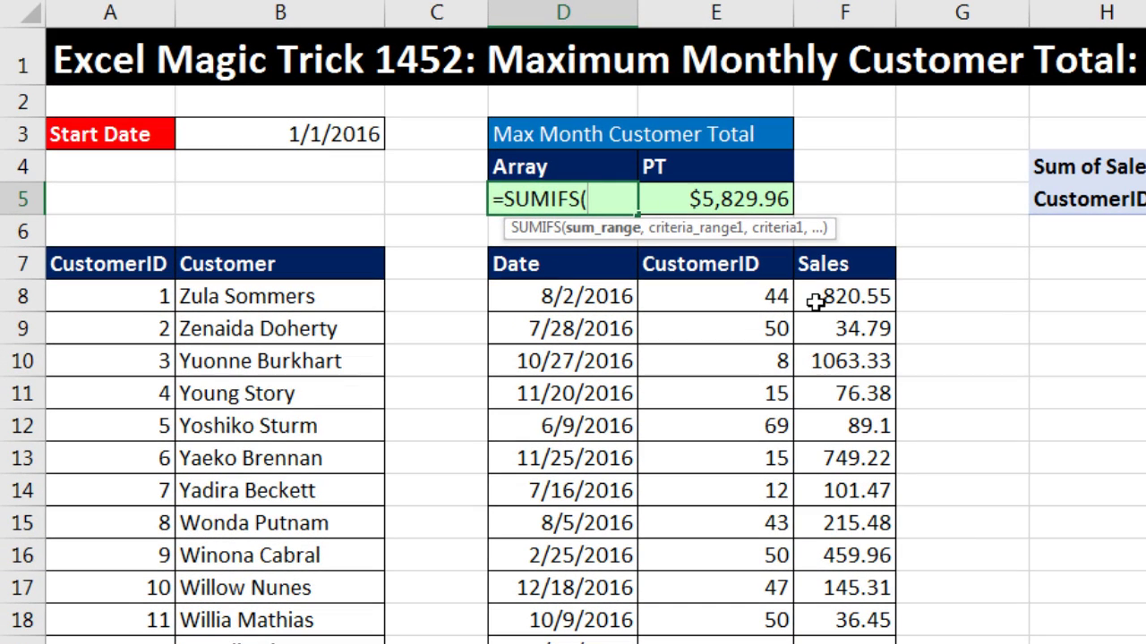
{"action": "left_click", "coordinate": [821, 303]}
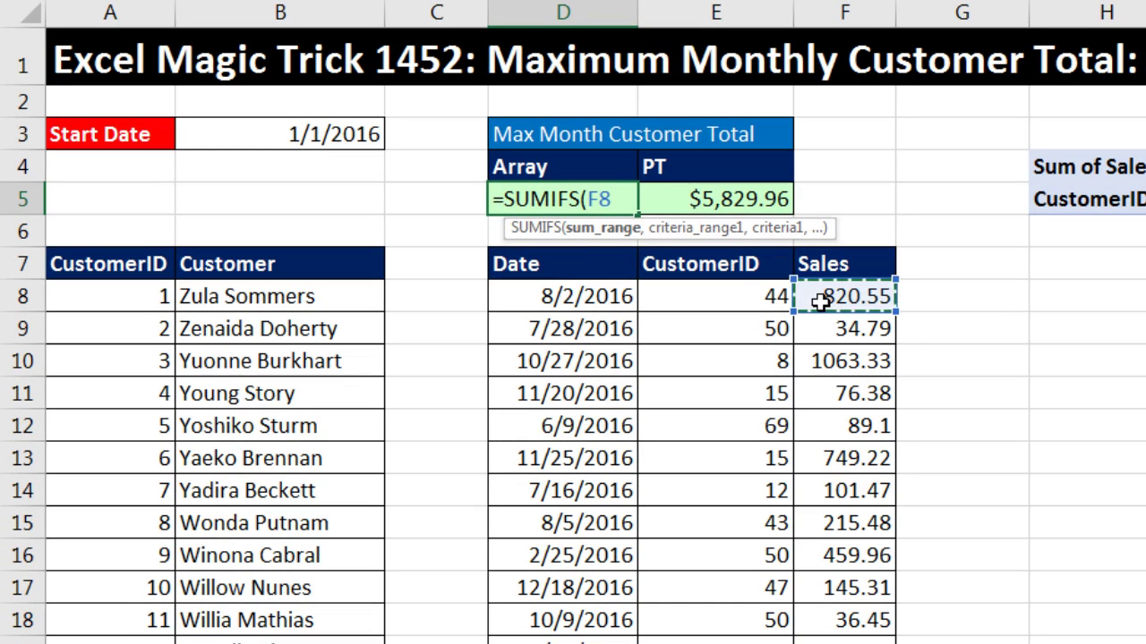
{"action": "key", "text": "ctrl+shift+Down"}
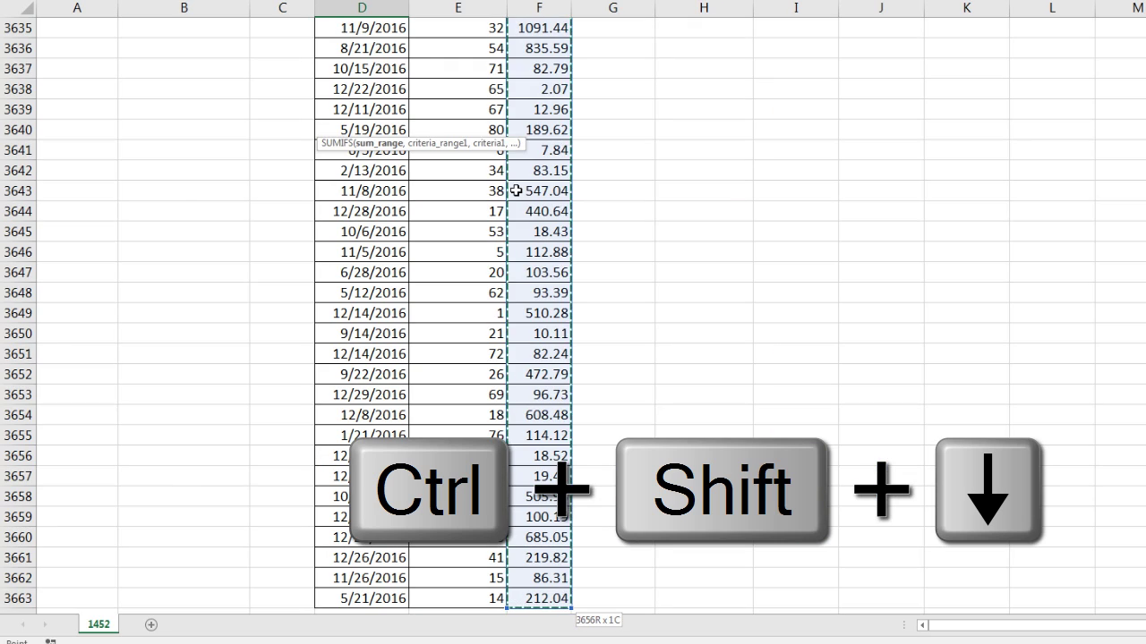
{"action": "key", "text": "ctrl+BackSpace"}
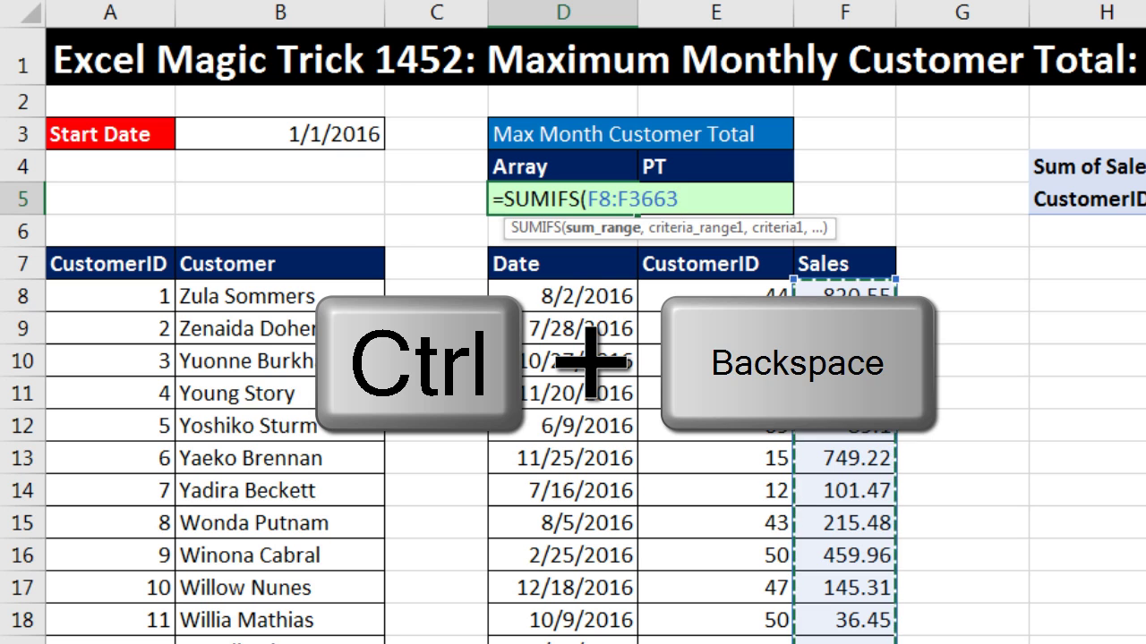
{"action": "type", "text": ","}
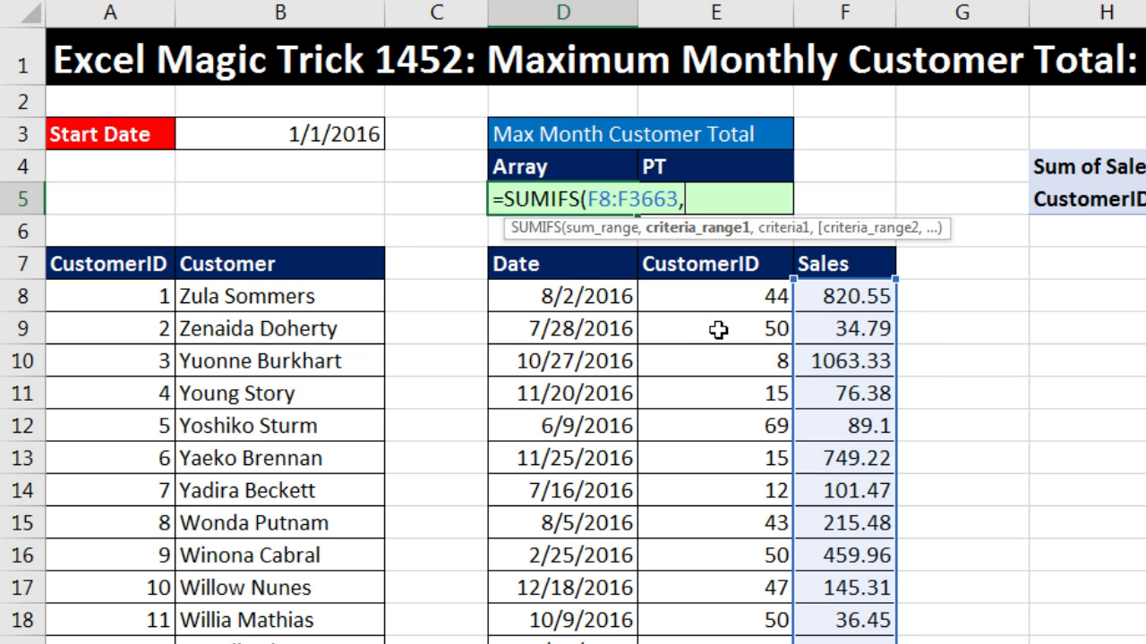
Complete the SUMIFS formula in D5 with CustomerID E8:E3663 as the criteria range and A8 as the criterion
{"action": "left_click", "coordinate": [674, 301]}
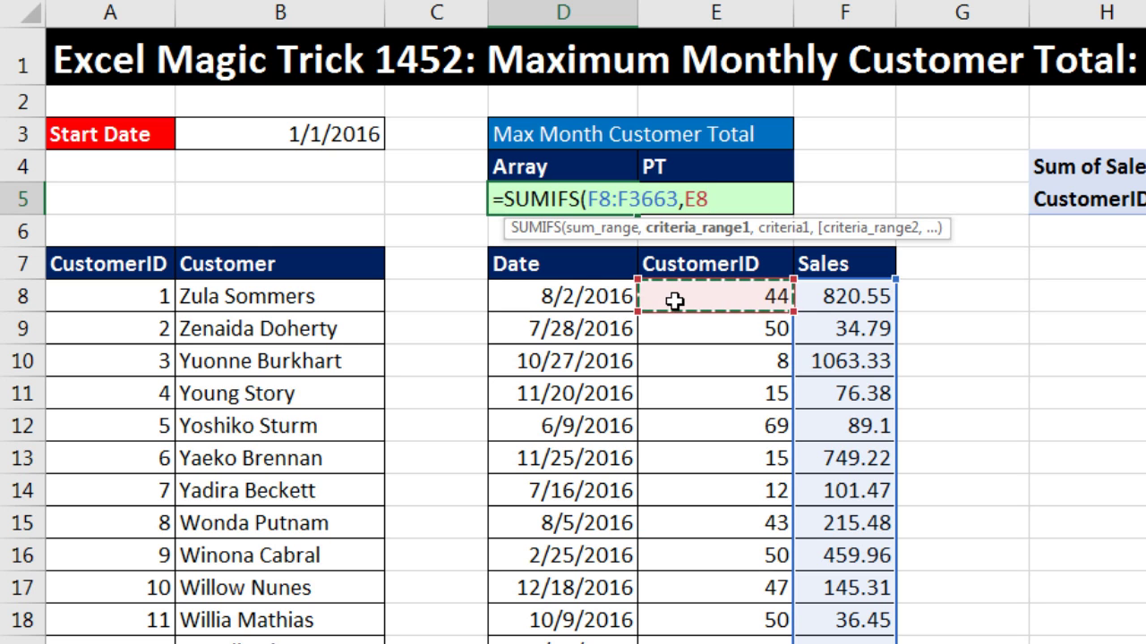
{"action": "key", "text": "ctrl+shift+Down"}
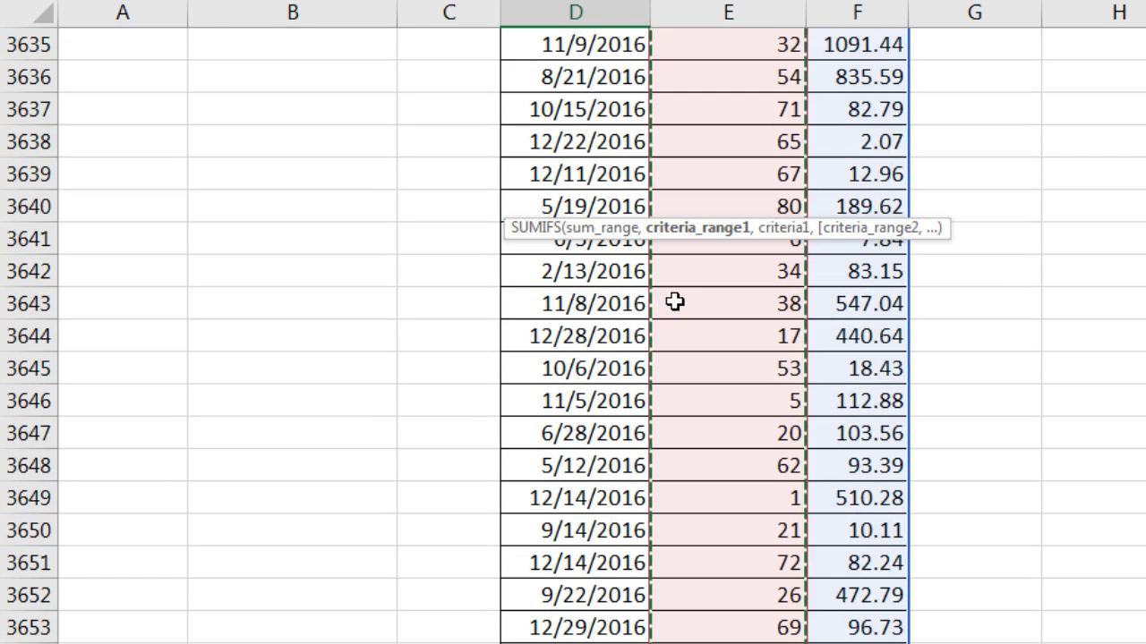
{"action": "key", "text": "ctrl+BackSpace"}
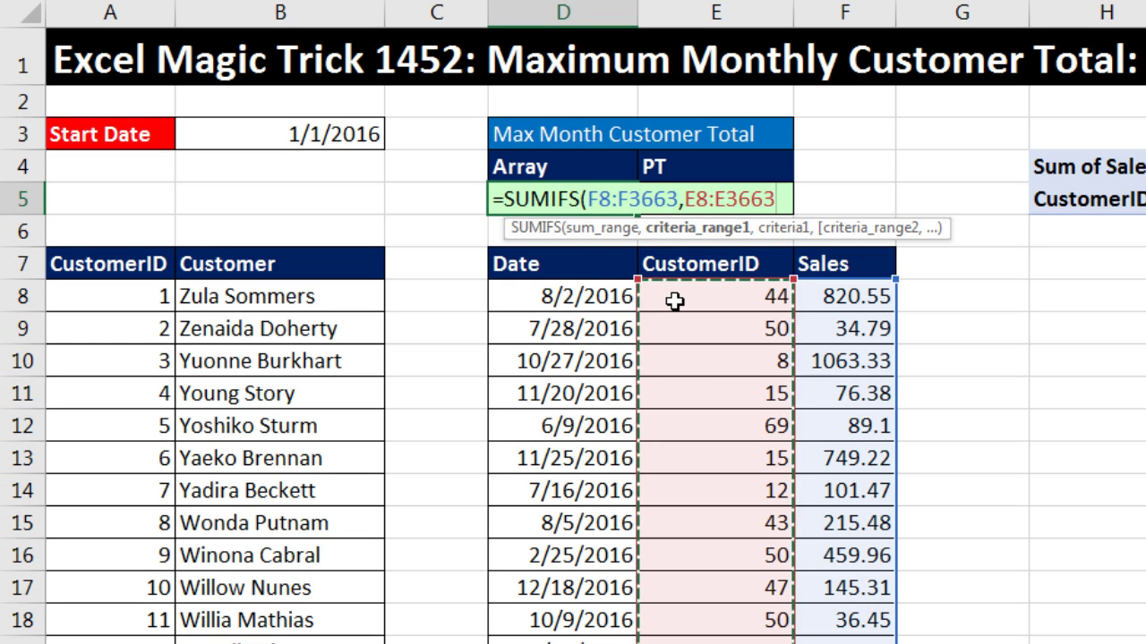
{"action": "type", "text": ","}
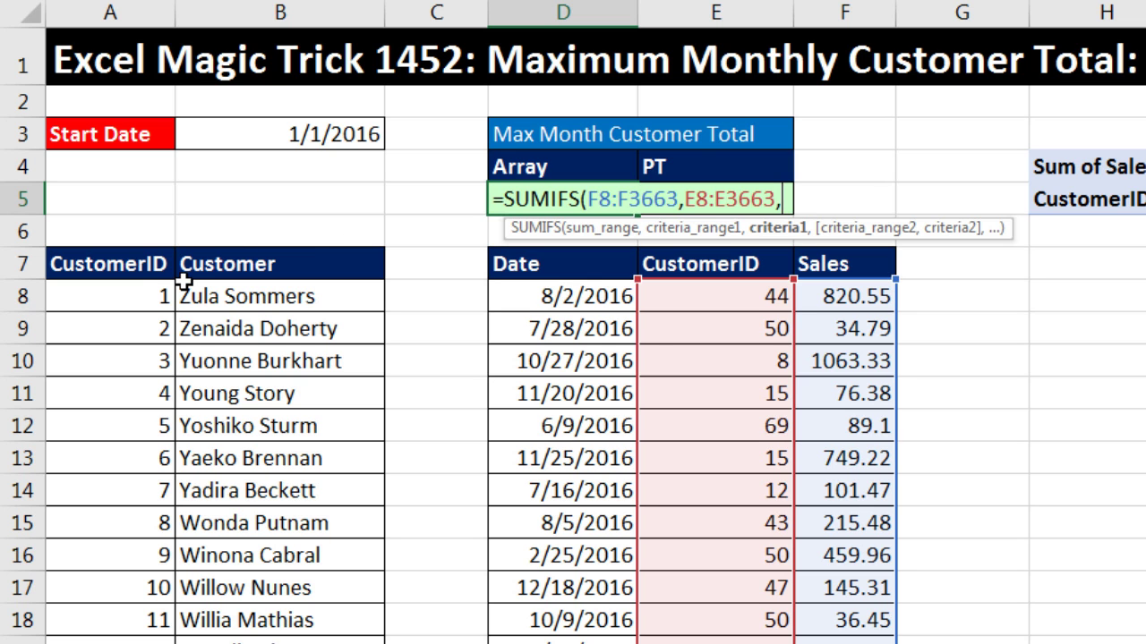
{"action": "left_click", "coordinate": [158, 295]}
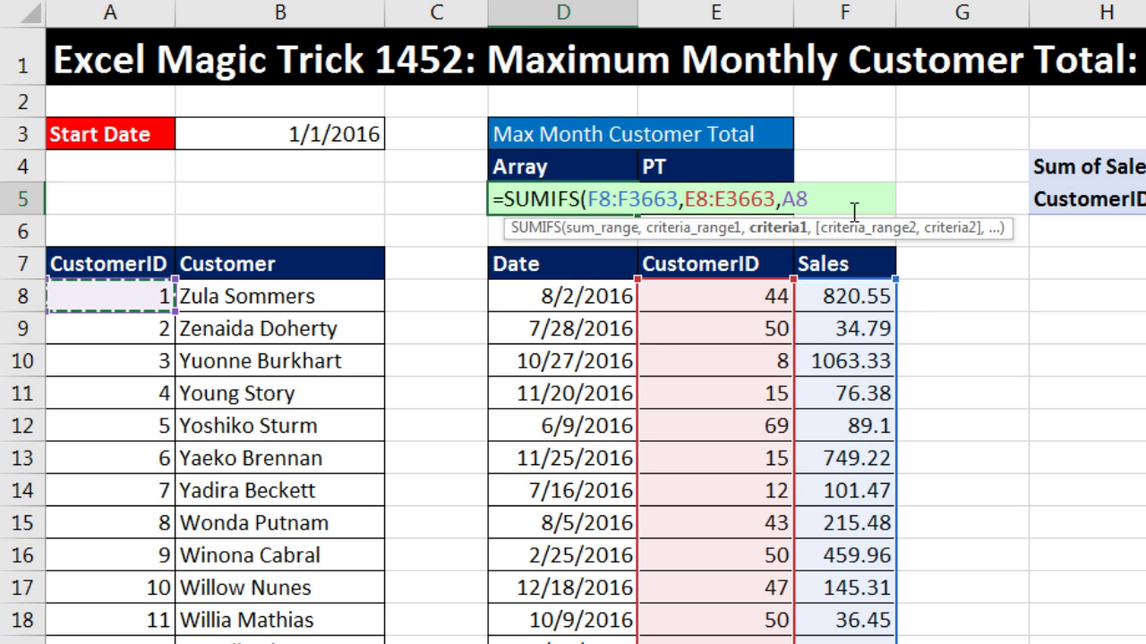
{"action": "type", "text": ")"}
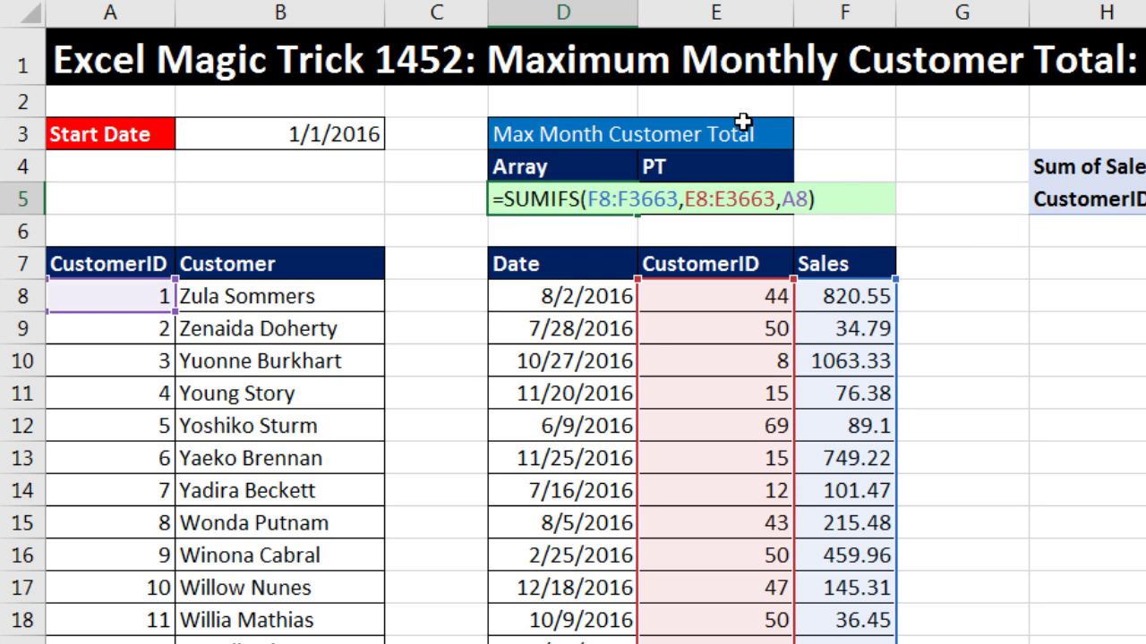
Evaluate the SUMIFS formula in place to see the first customer's total, and restore the formula
{"action": "left_click", "coordinate": [796, 198]}
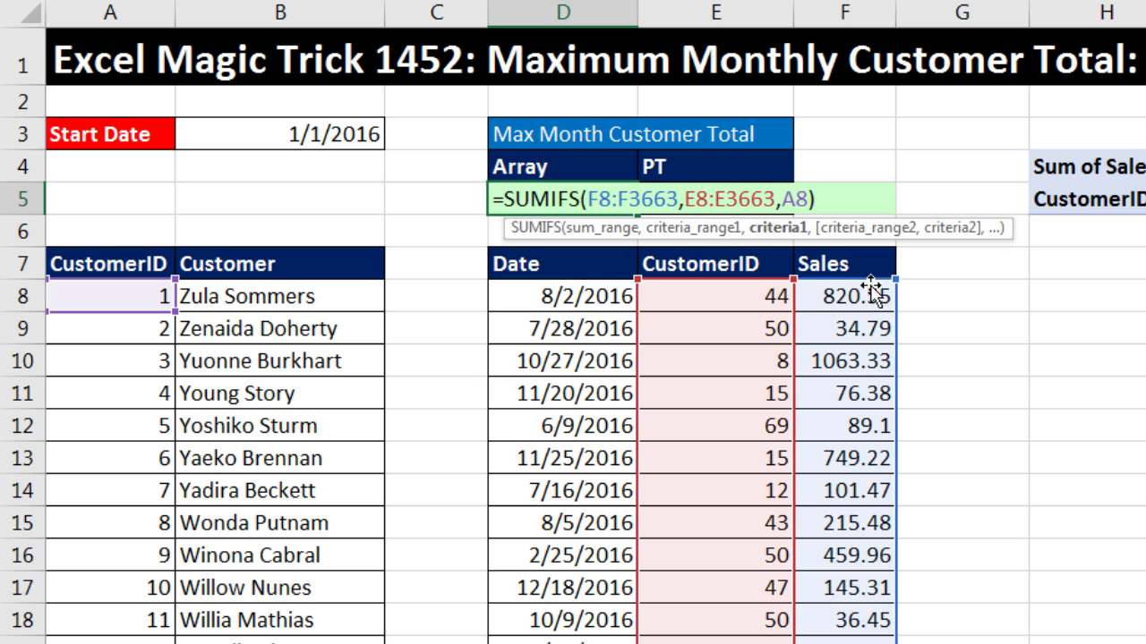
{"action": "left_click", "coordinate": [840, 206]}
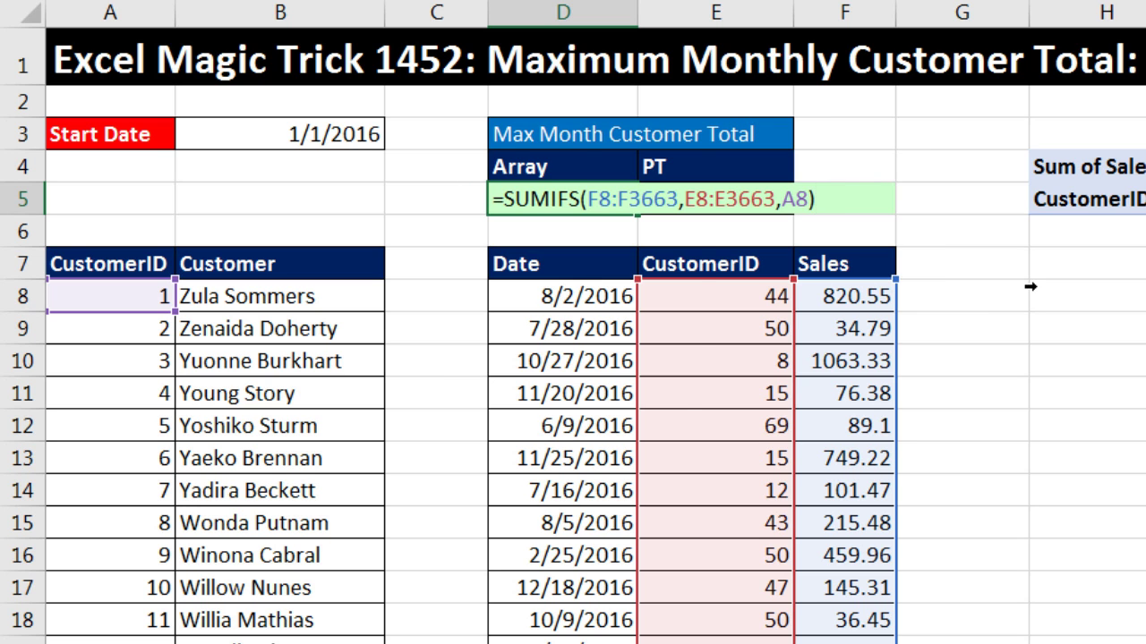
{"action": "key", "text": "F9"}
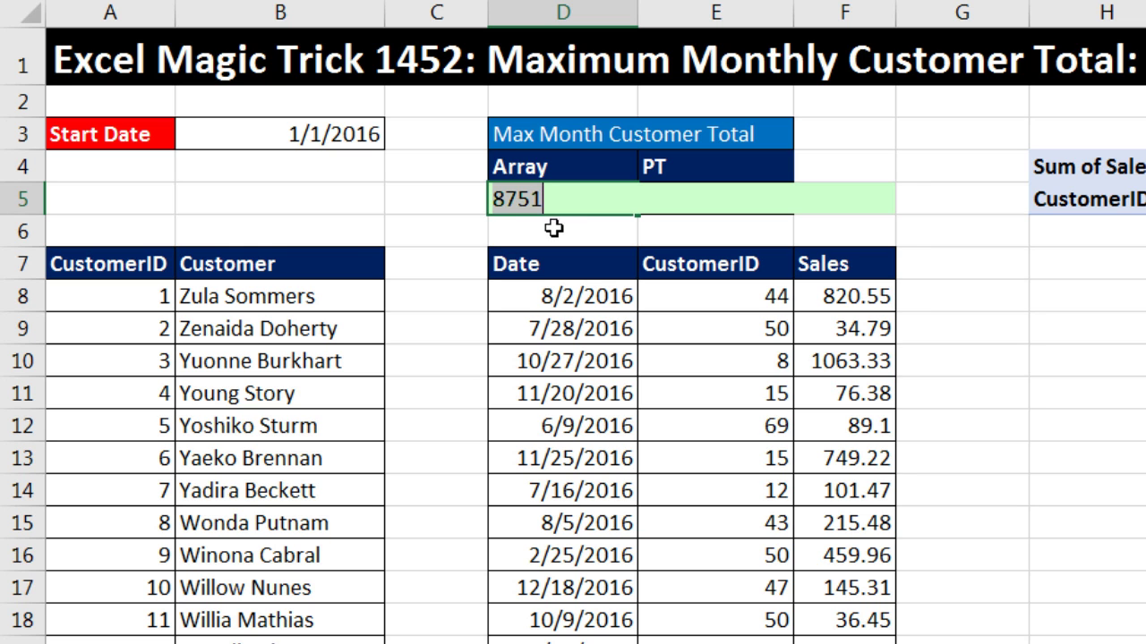
{"action": "key", "text": "ctrl+z"}
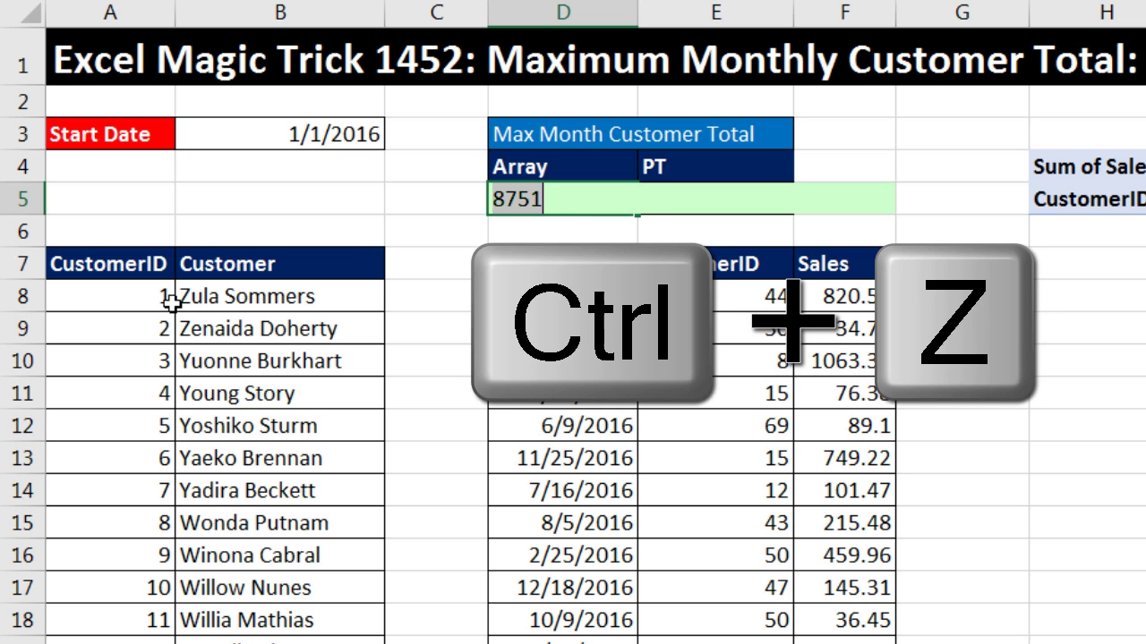
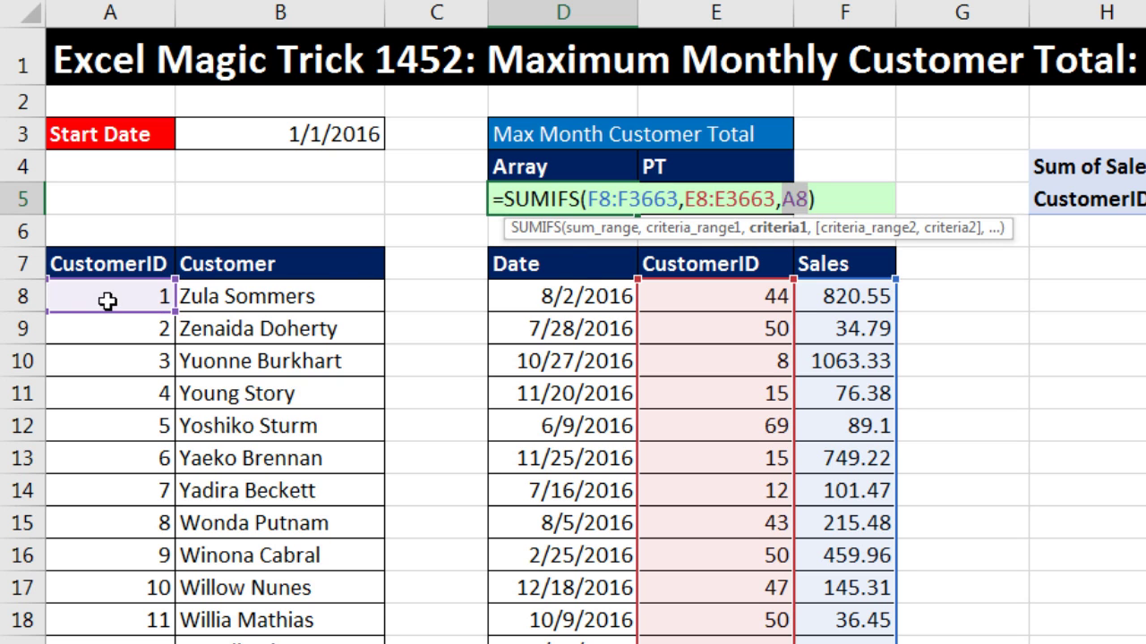
Replace the single criterion A8 in the SUMIFS formula with the full CustomerID list A8:A88
{"action": "left_click", "coordinate": [80, 296]}
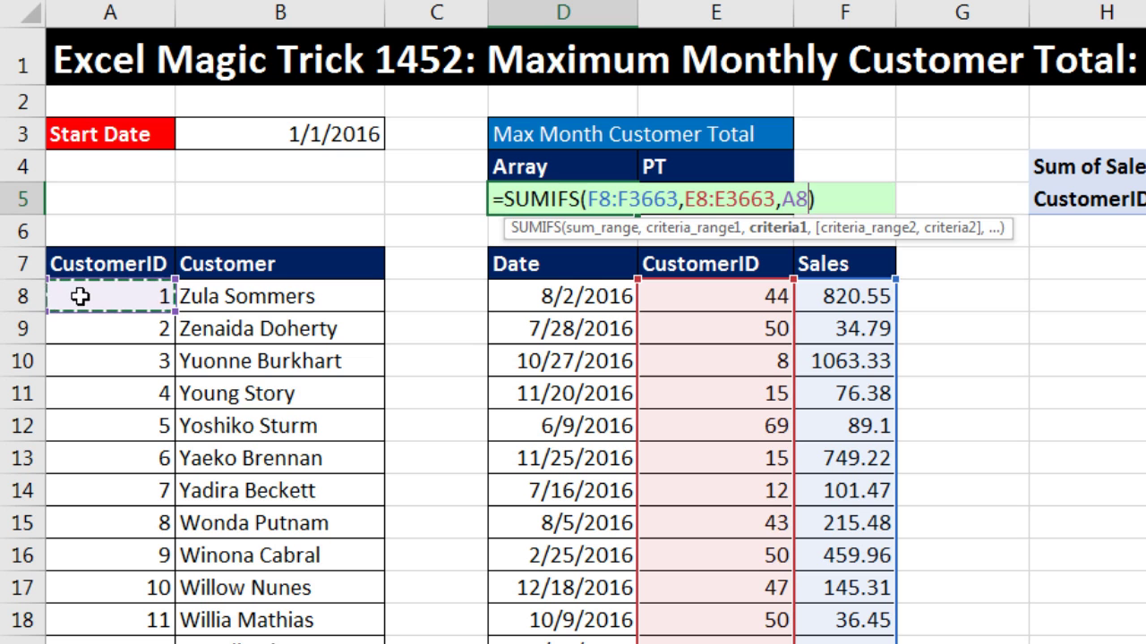
{"action": "key", "text": "ctrl+shift+Down"}
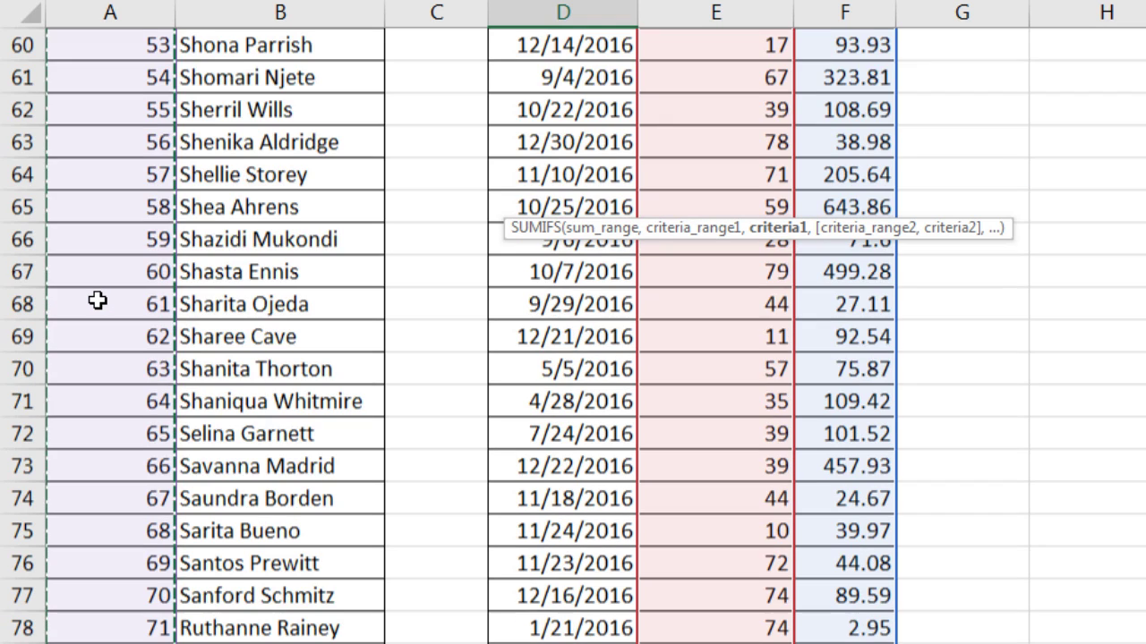
{"action": "key", "text": "ctrl+BackSpace"}
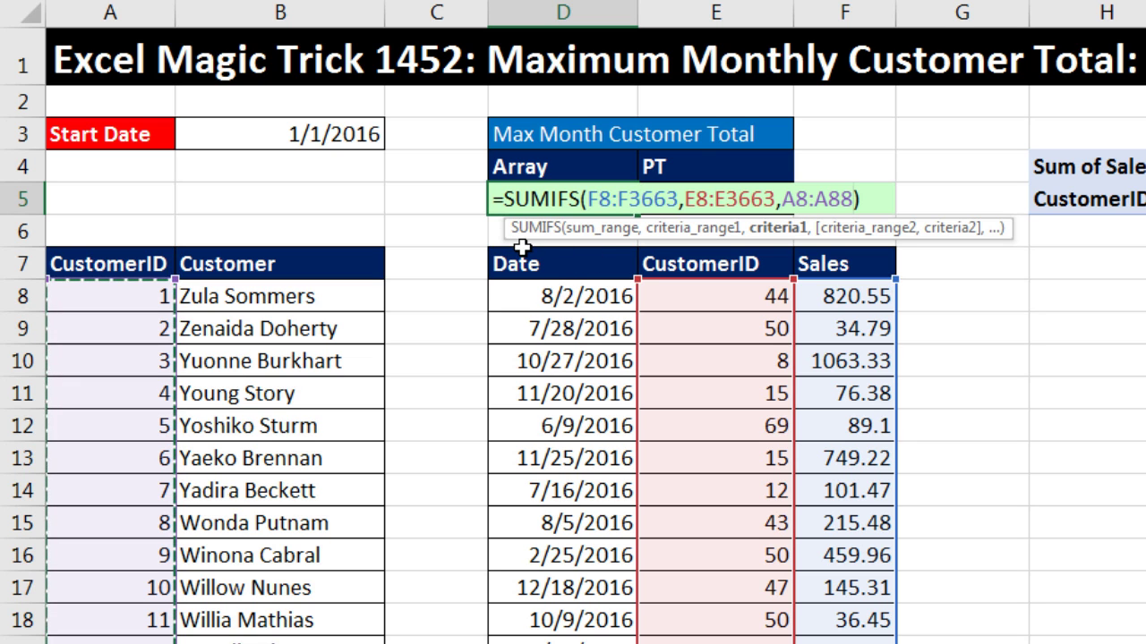
Evaluate the SUMIFS formula in place to inspect the array of customer totals, restore it and enter it in D5
{"action": "left_click", "coordinate": [777, 231]}
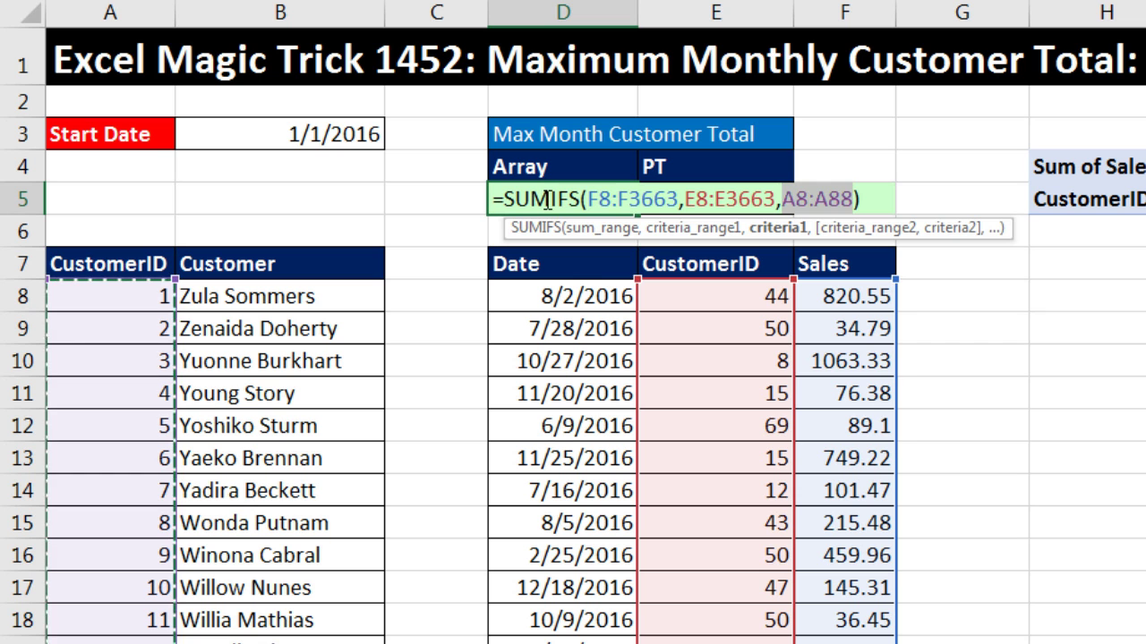
{"action": "left_click", "coordinate": [882, 206]}
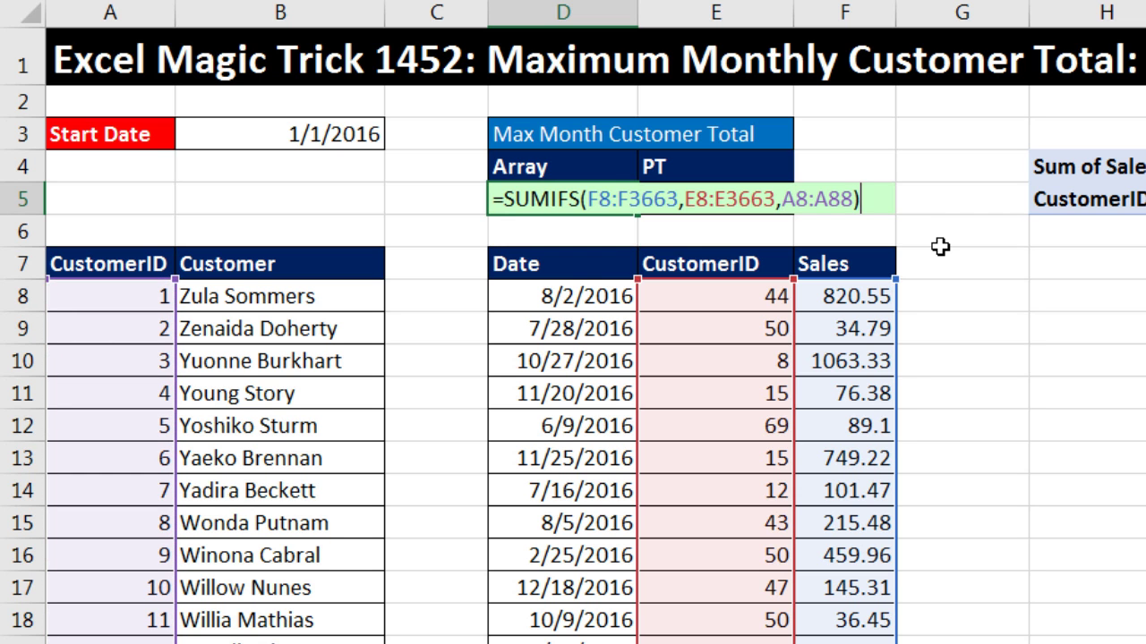
{"action": "key", "text": "F9"}
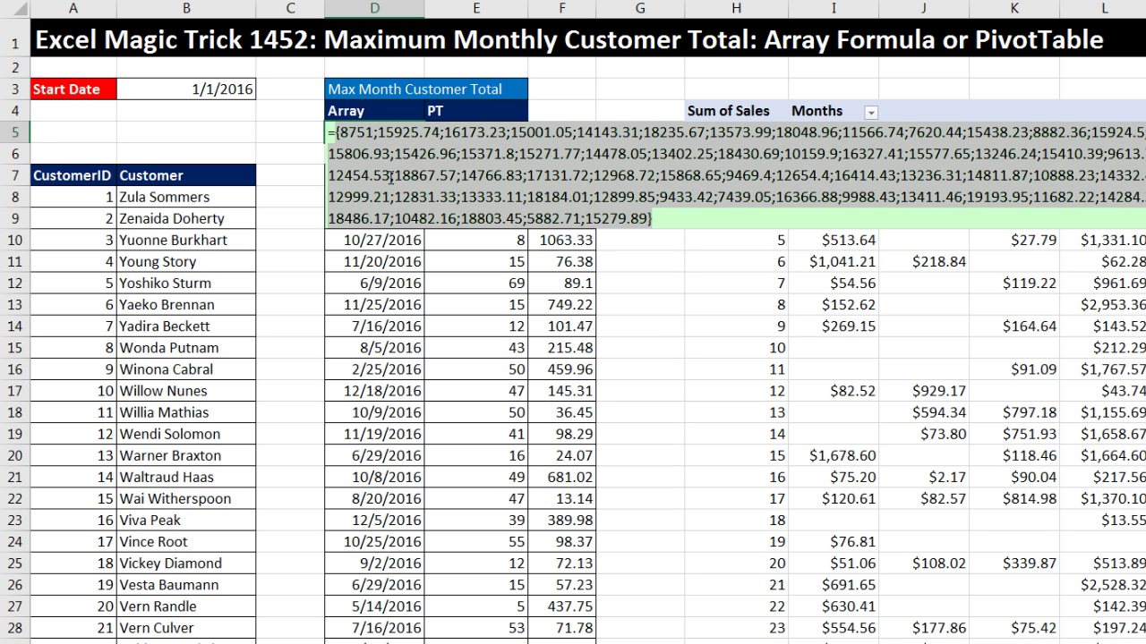
{"action": "key", "text": "ctrl+z"}
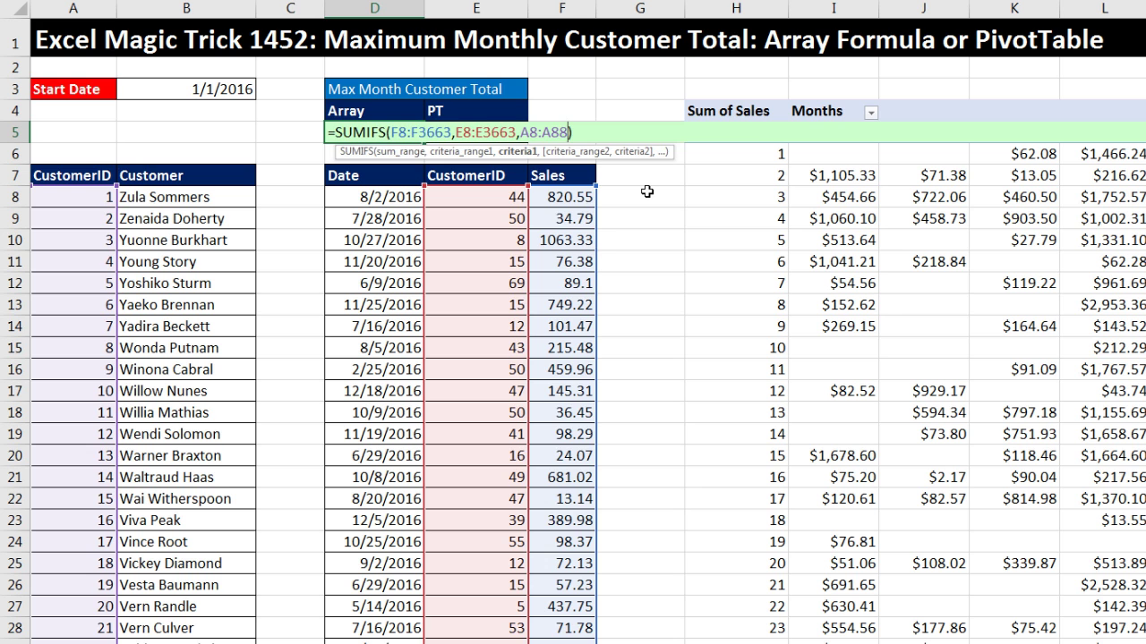
{"action": "key", "text": "Return"}
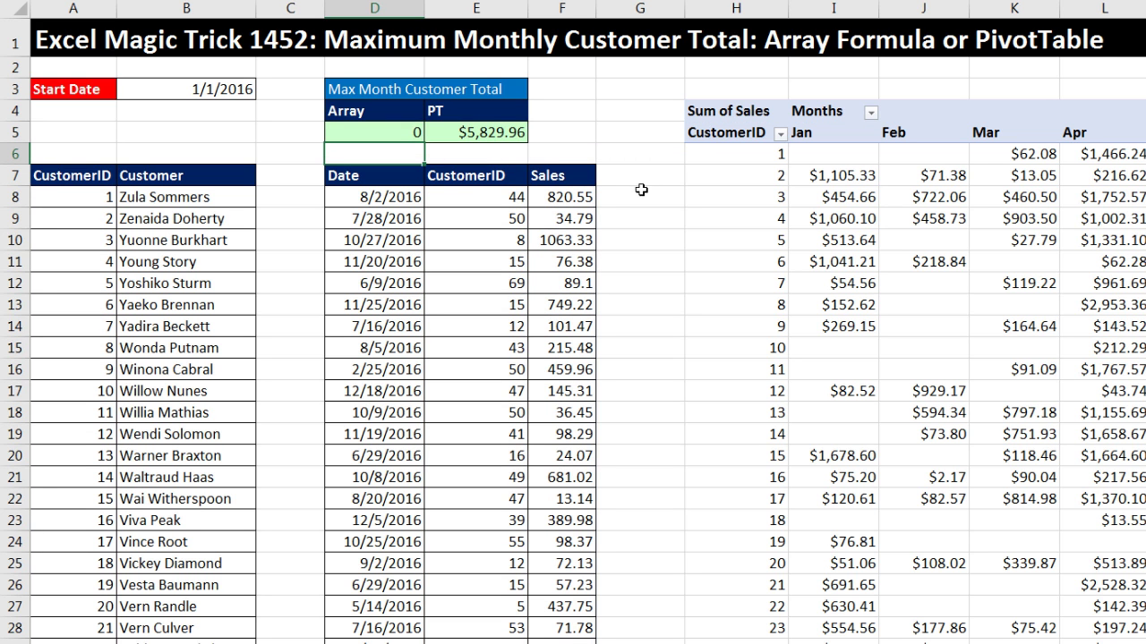
Build =EDATE(B3,0) in G8, evaluate it in place to inspect the date serial number, and restore the formula
{"action": "left_click", "coordinate": [154, 133]}
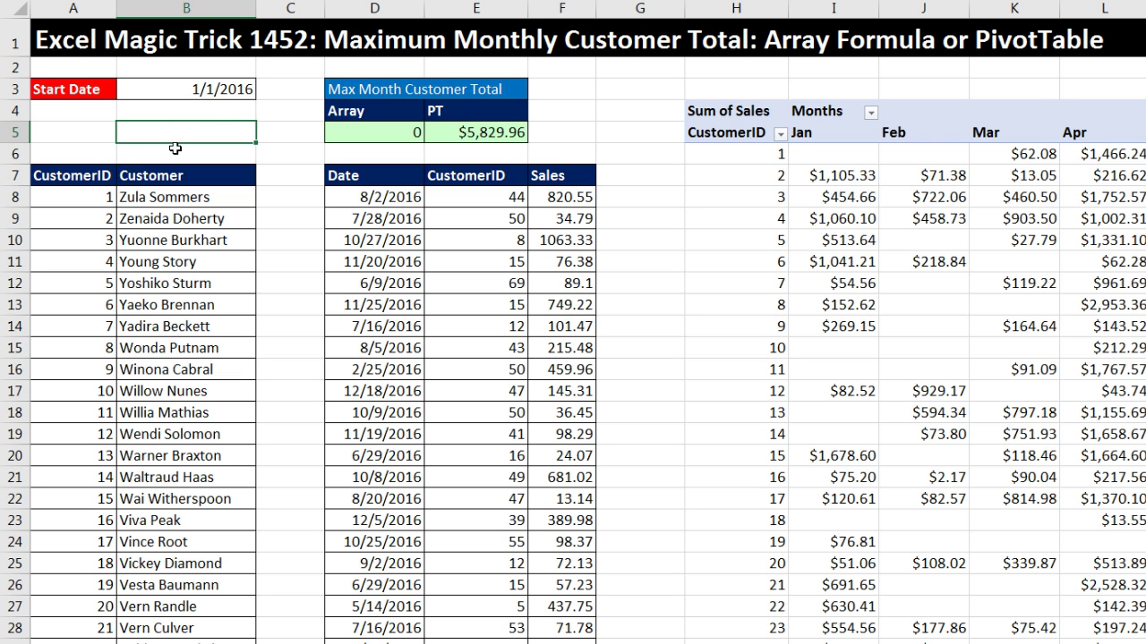
{"action": "left_click", "coordinate": [635, 192]}
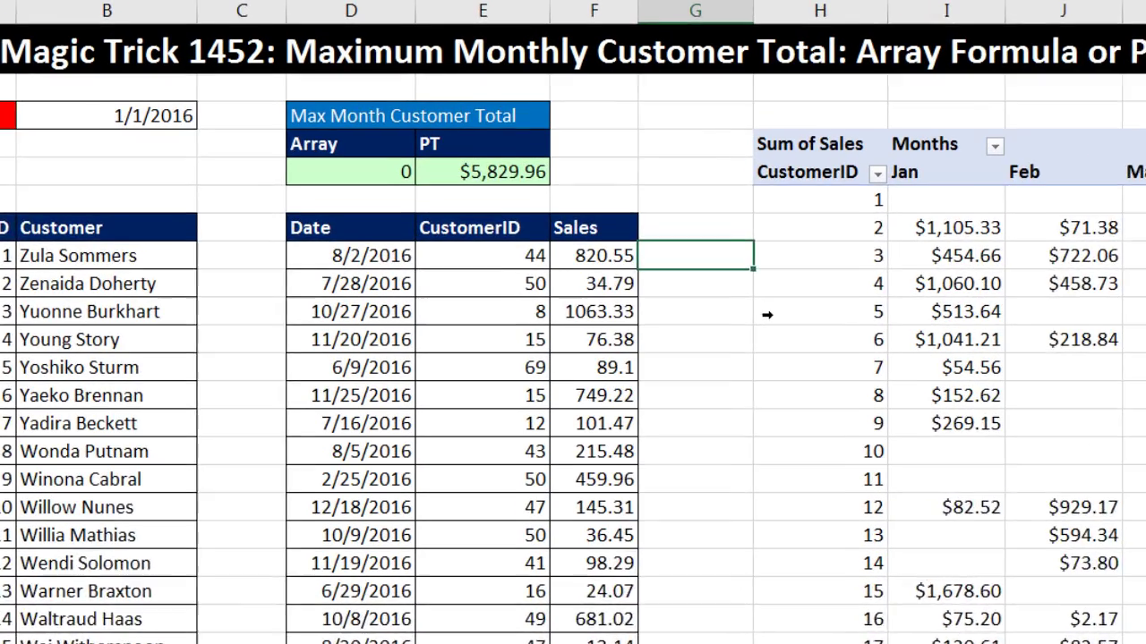
{"action": "type", "text": "=ed"}
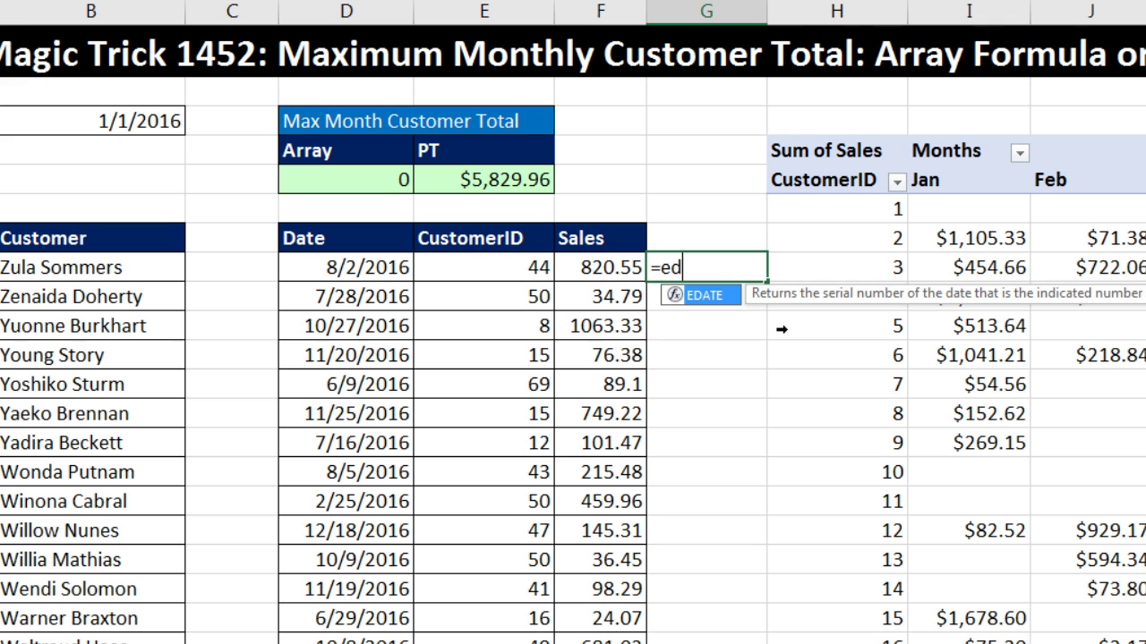
{"action": "key", "text": "Tab"}
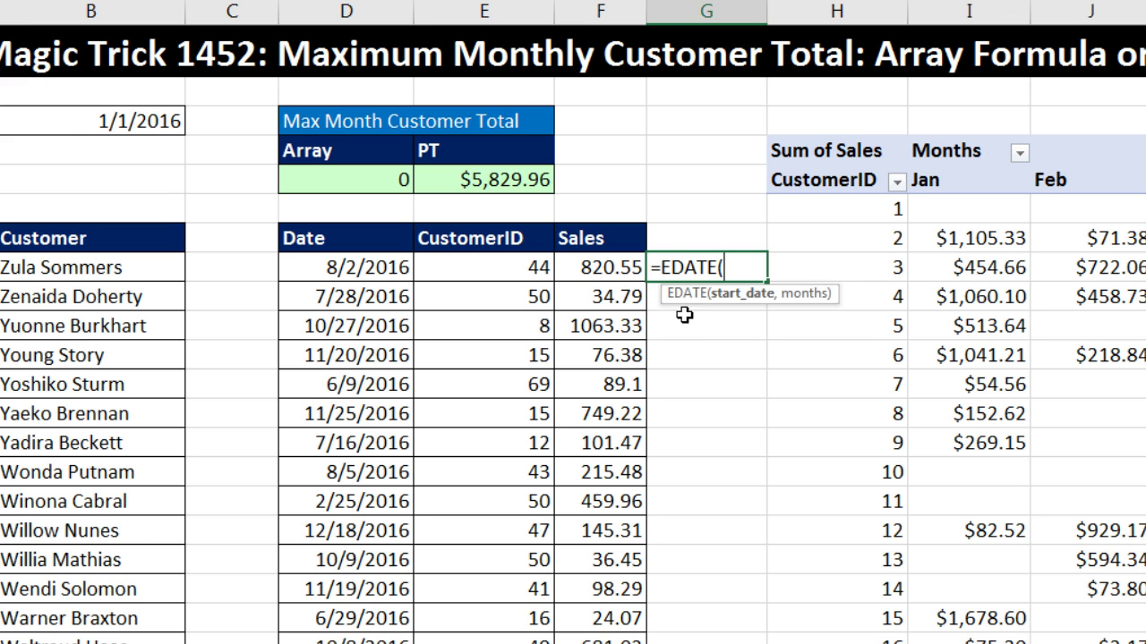
{"action": "left_click", "coordinate": [58, 119]}
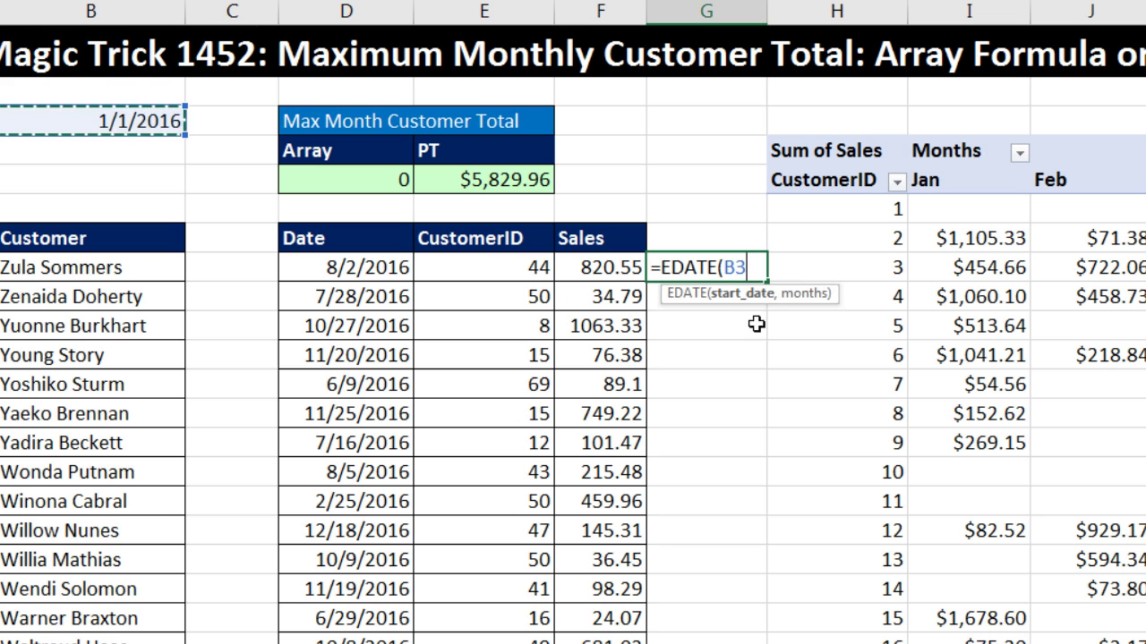
{"action": "type", "text": ",0"}
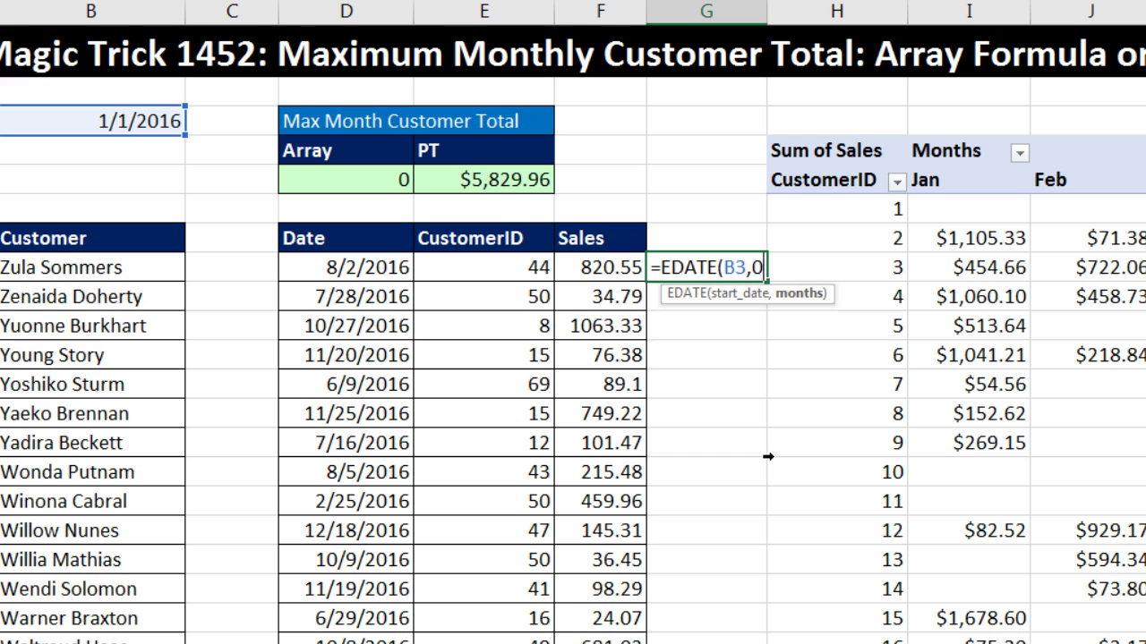
{"action": "type", "text": ")"}
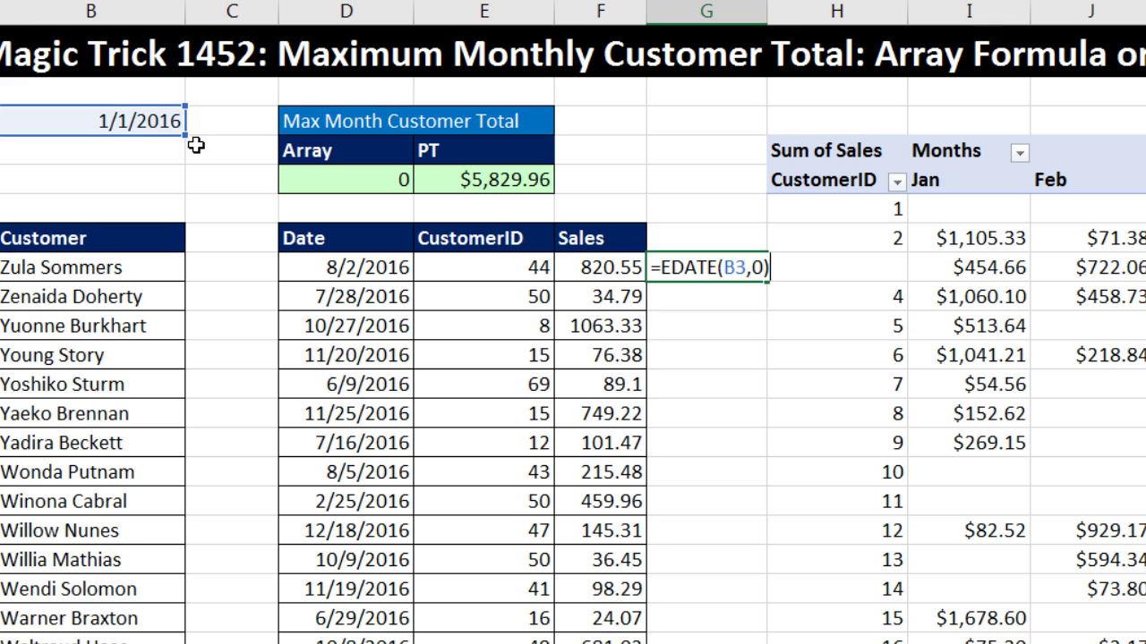
{"action": "key", "text": "F9"}
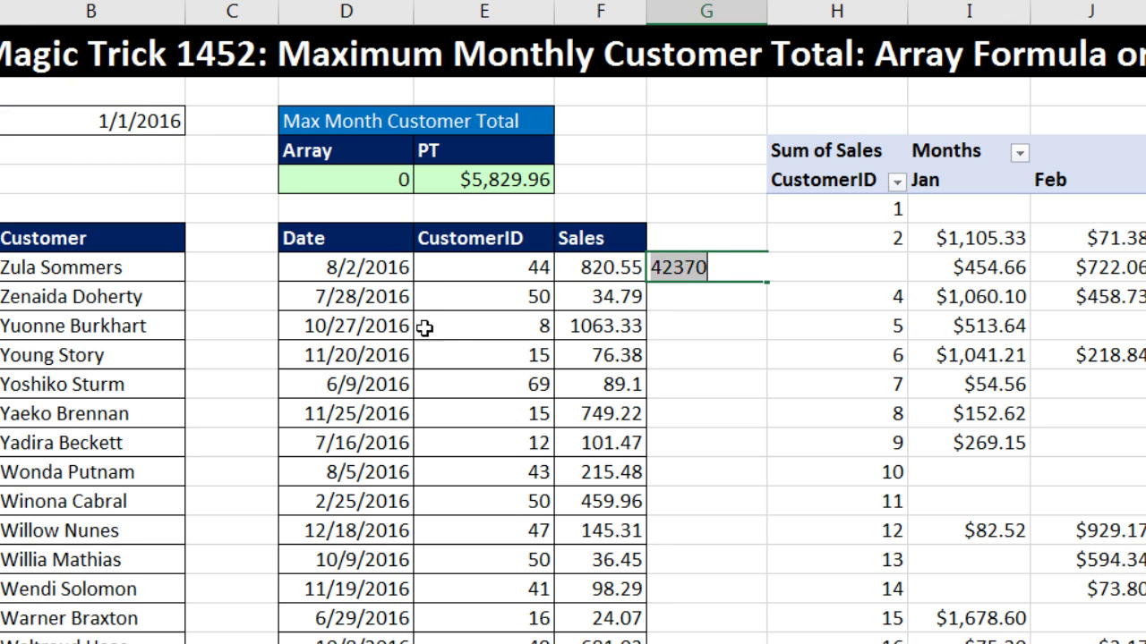
{"action": "key", "text": "ctrl+z"}
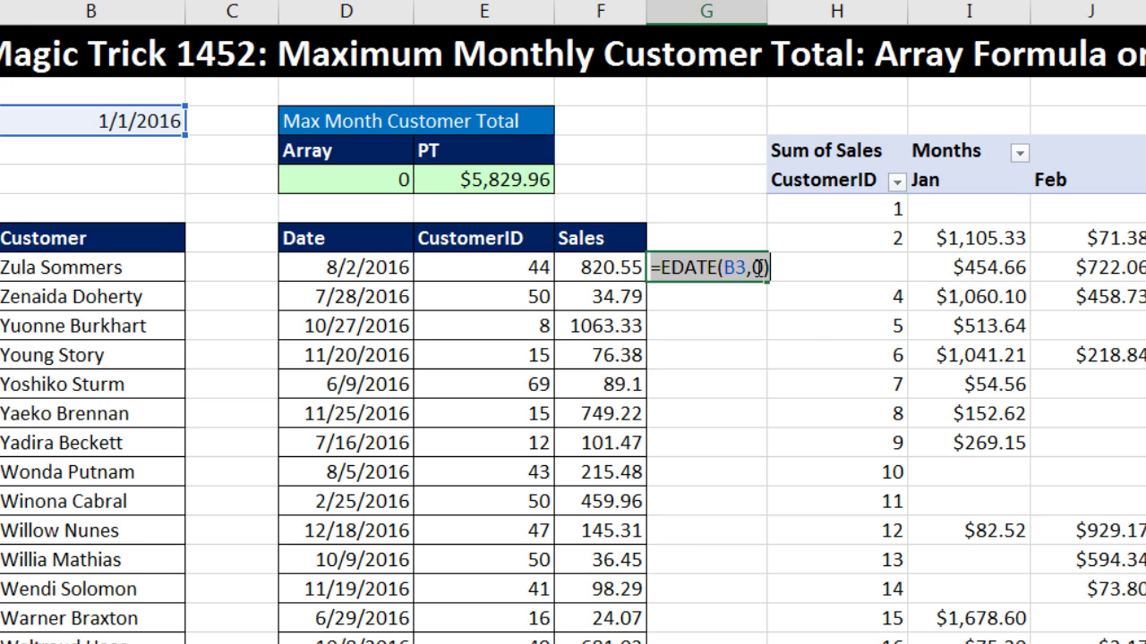
Change the EDATE months argument to 1, evaluate the formula in place, and restore it
{"action": "double_click", "coordinate": [761, 281]}
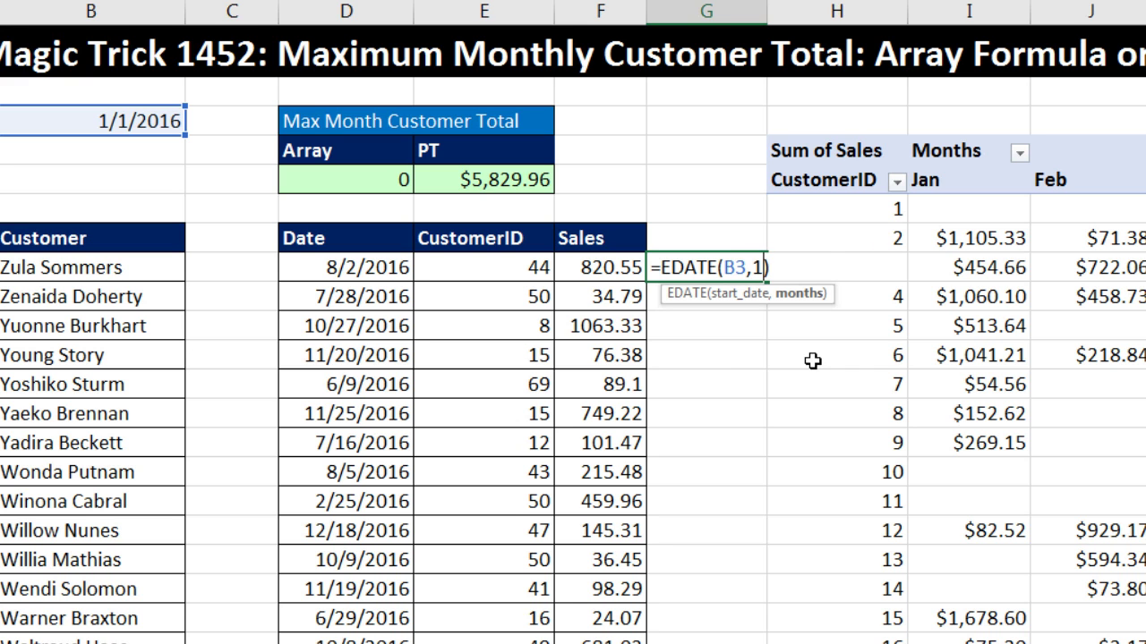
{"action": "left_click", "coordinate": [797, 269]}
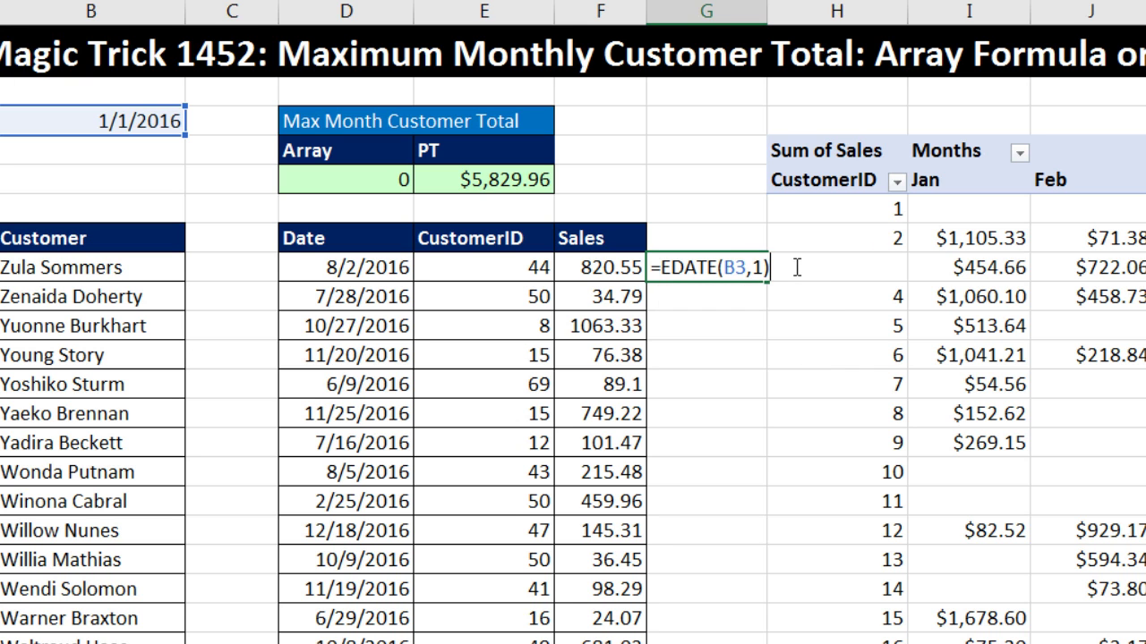
{"action": "key", "text": "ctrl+Return"}
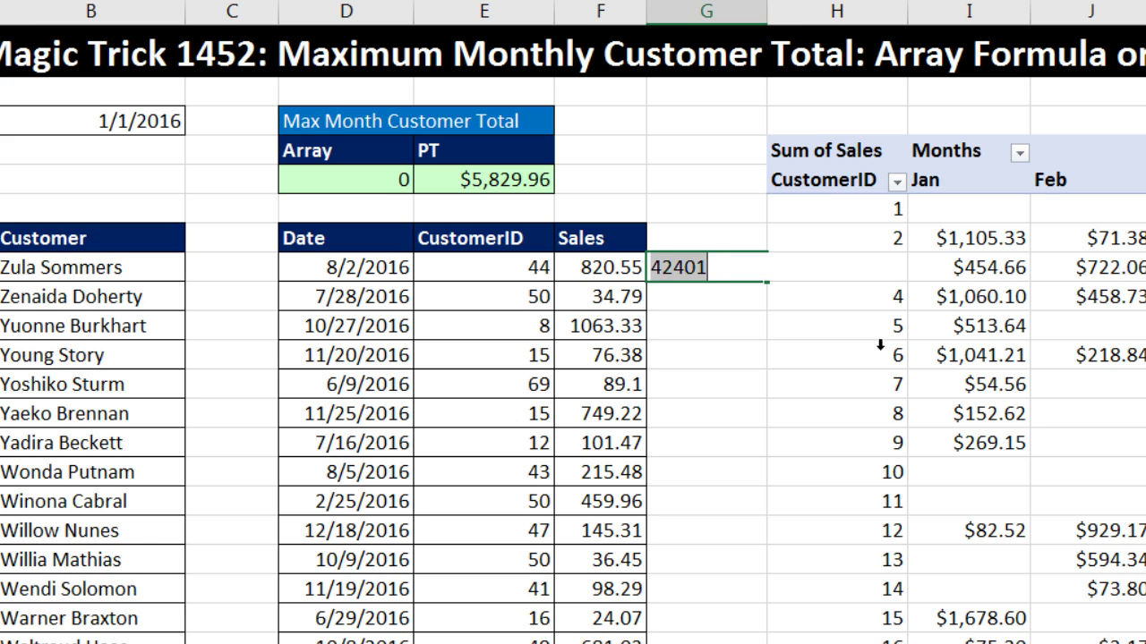
{"action": "key", "text": "F2"}
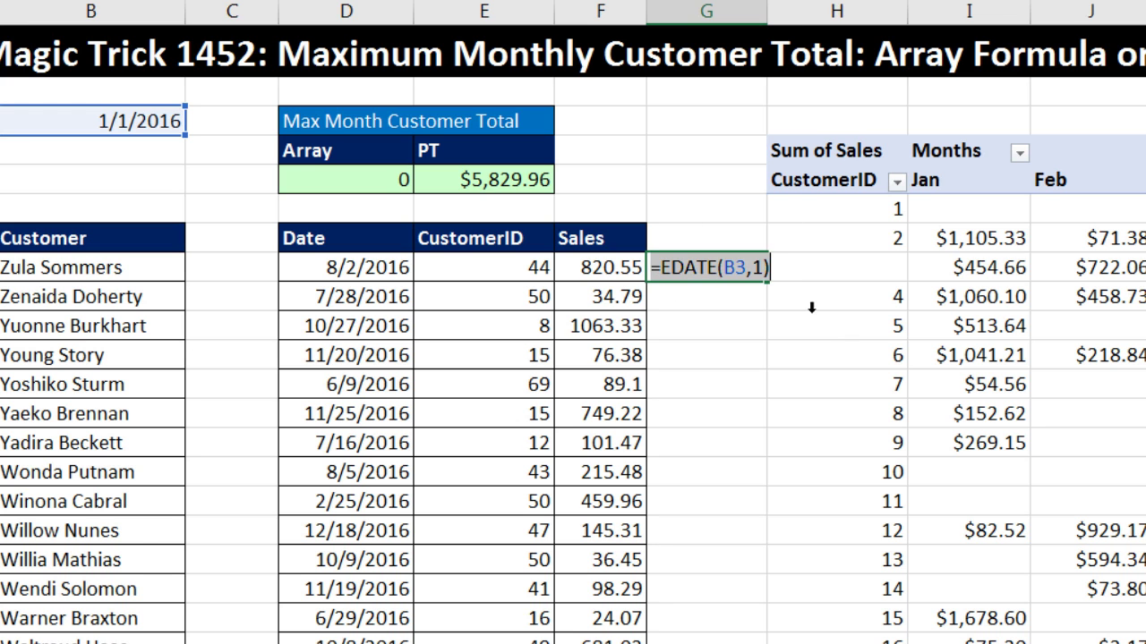
Replace the EDATE months argument with the array constant {0,1}, evaluate the formula in place, and restore it
{"action": "left_click", "coordinate": [755, 270]}
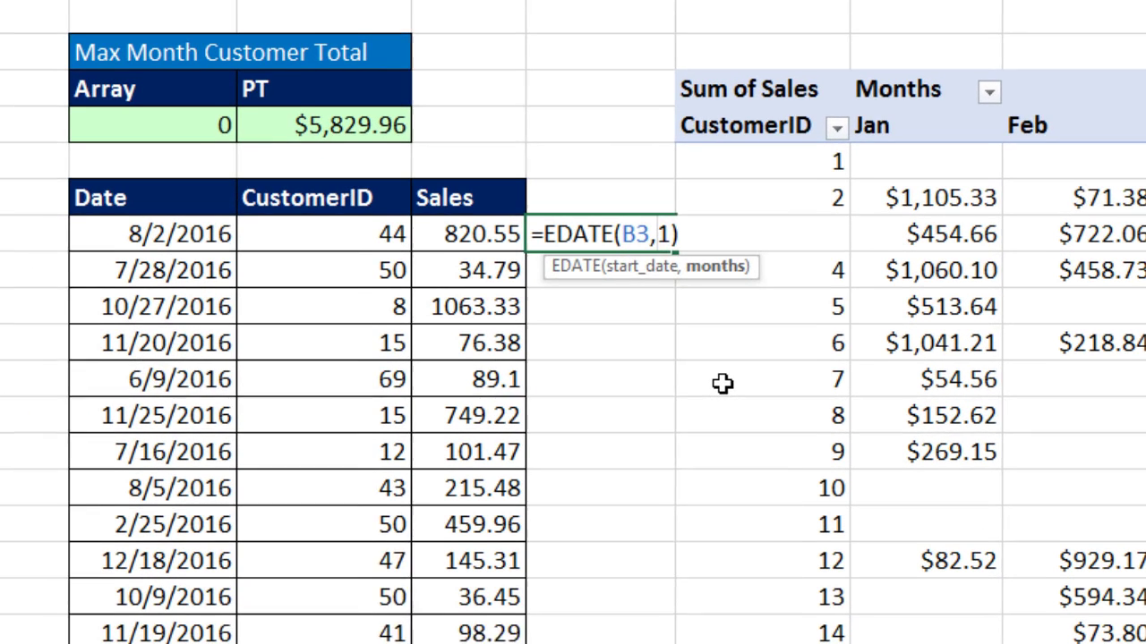
{"action": "key", "text": "Delete"}
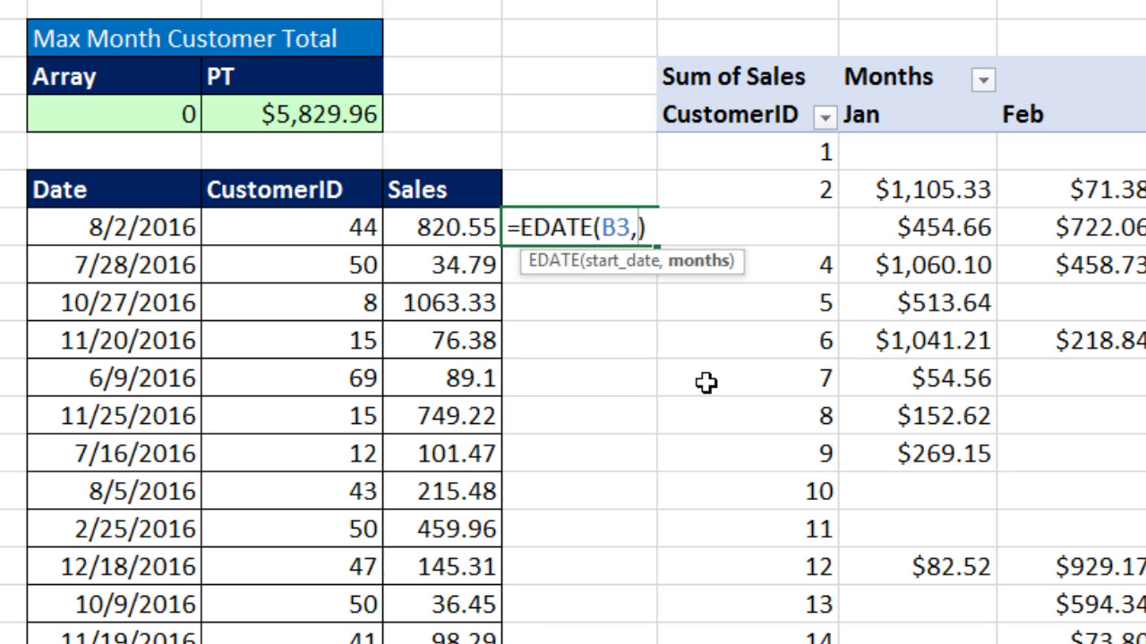
{"action": "type", "text": "{0"}
{"action": "type", "text": ",1"}
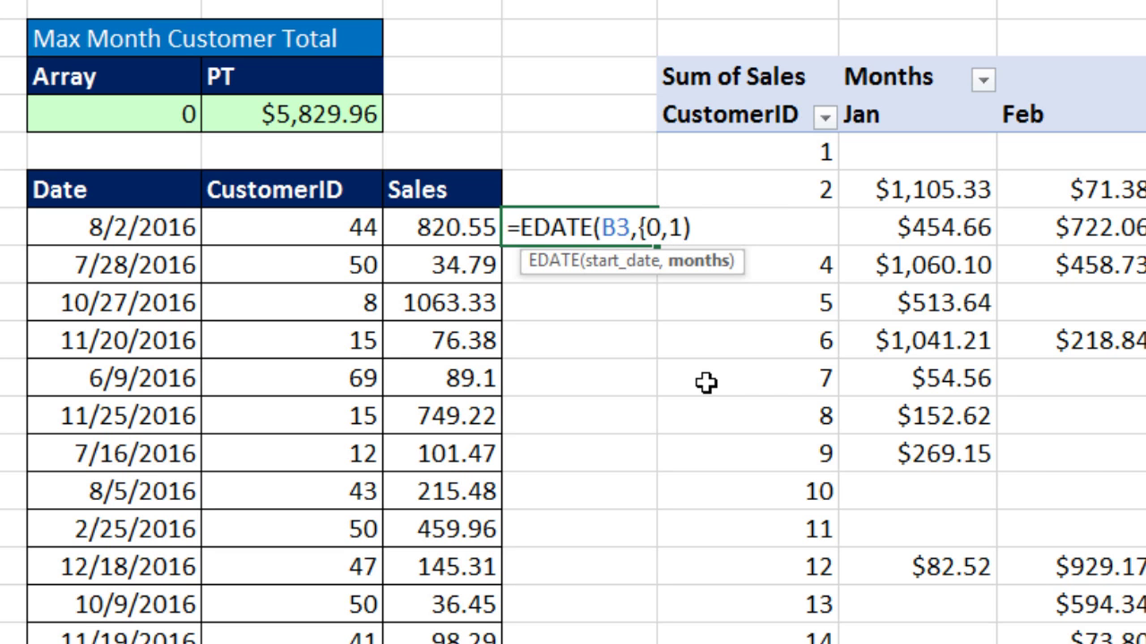
{"action": "type", "text": "}"}
{"action": "key", "text": "End"}
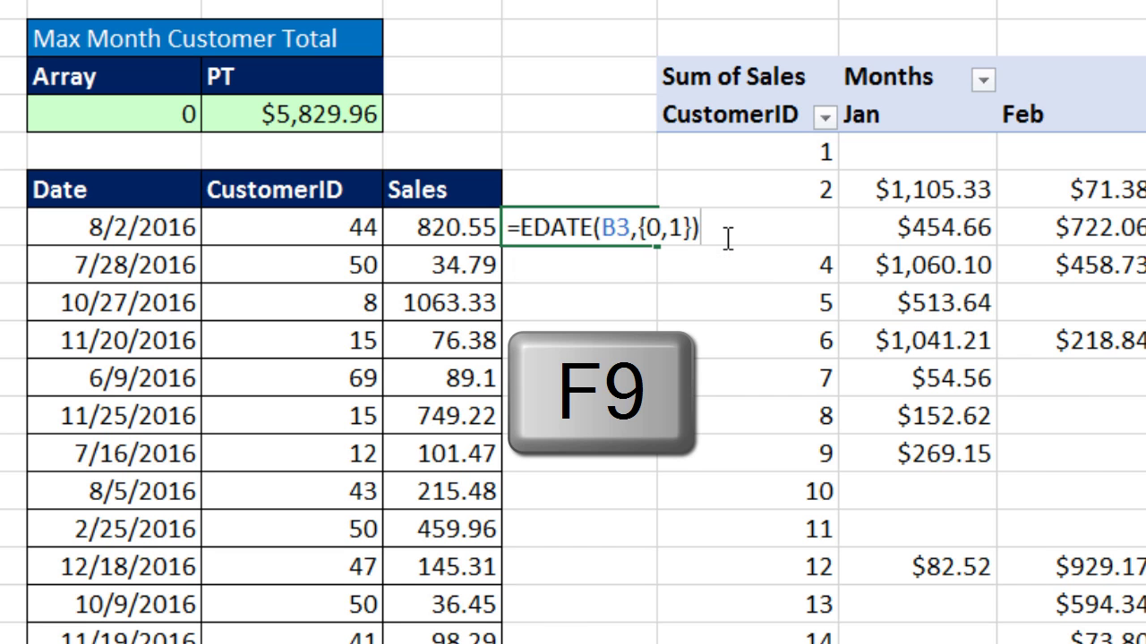
{"action": "key", "text": "F9"}
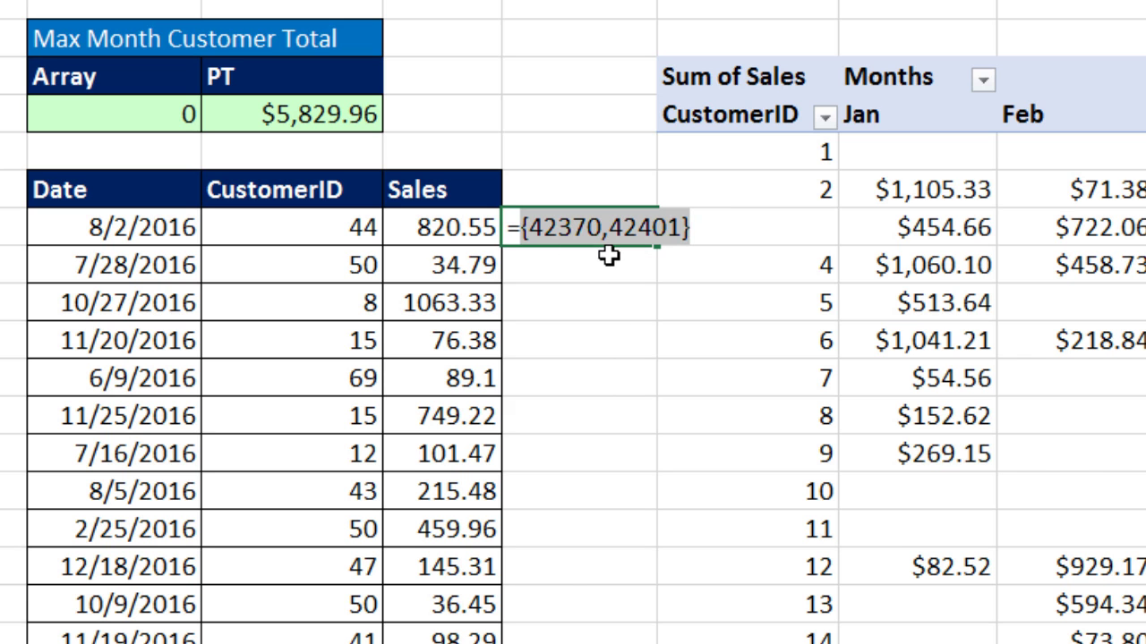
{"action": "key", "text": "ctrl+z"}
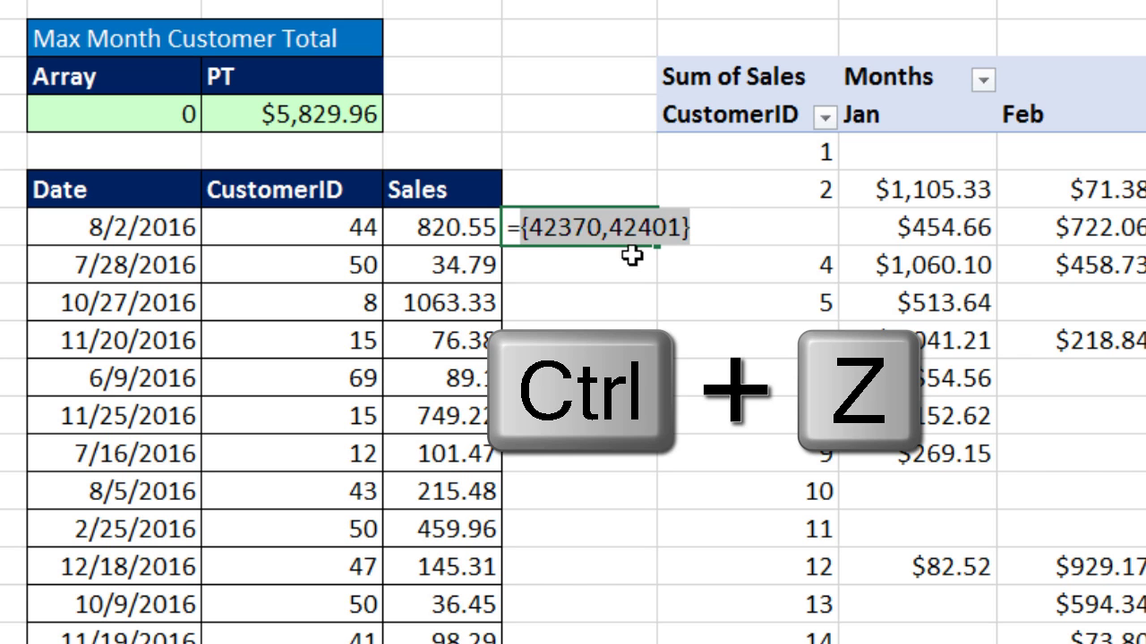
Switch the array constant's separator to a semicolon, {0;1}, evaluate the formula to inspect the vertical array, and restore it
{"action": "left_click", "coordinate": [671, 229]}
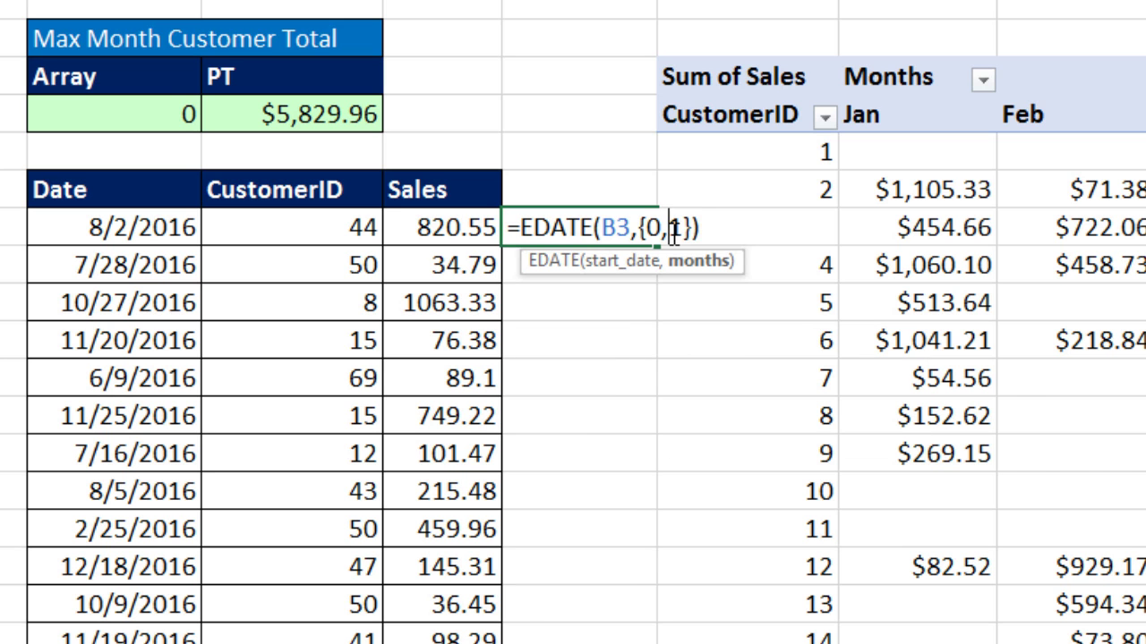
{"action": "key", "text": "BackSpace"}
{"action": "type", "text": ";"}
{"action": "left_click", "coordinate": [732, 241]}
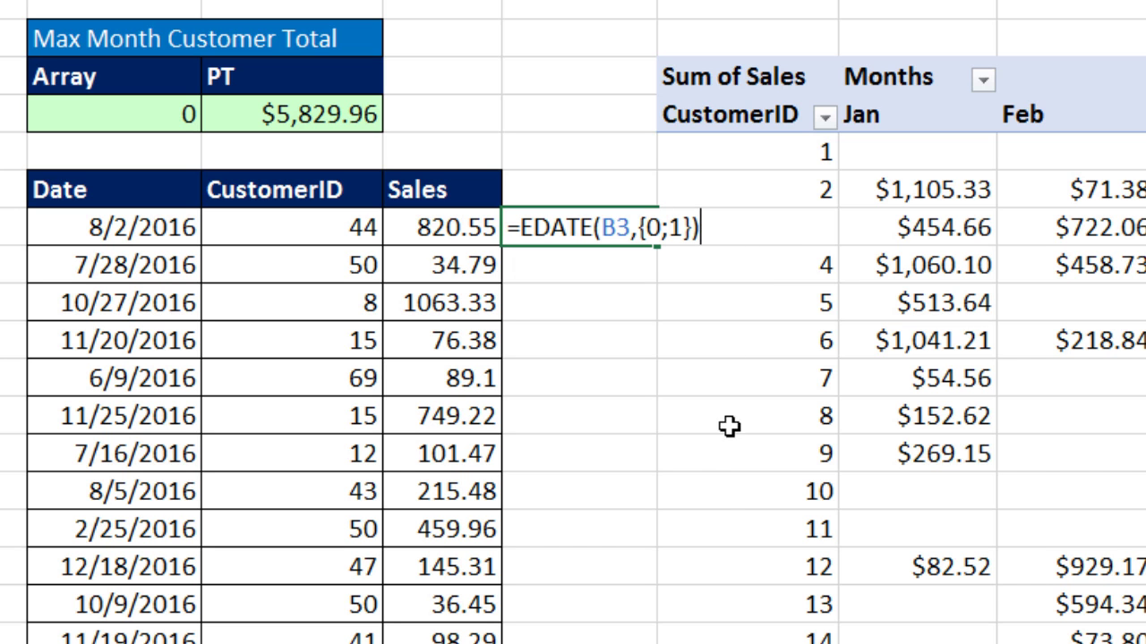
{"action": "key", "text": "F9"}
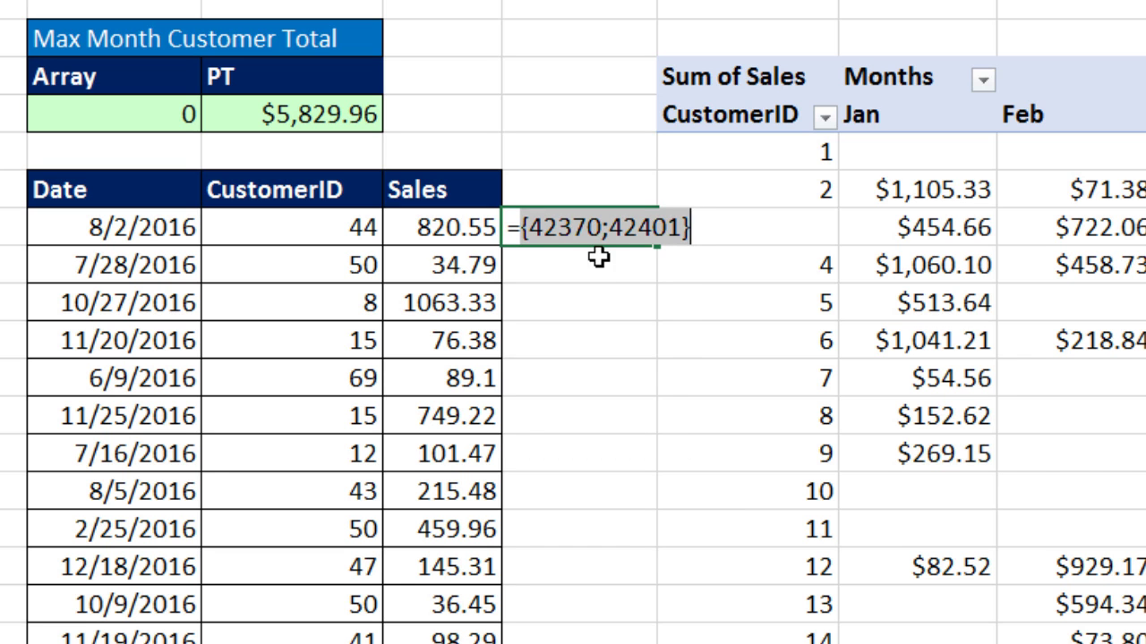
{"action": "key", "text": "ctrl+z"}
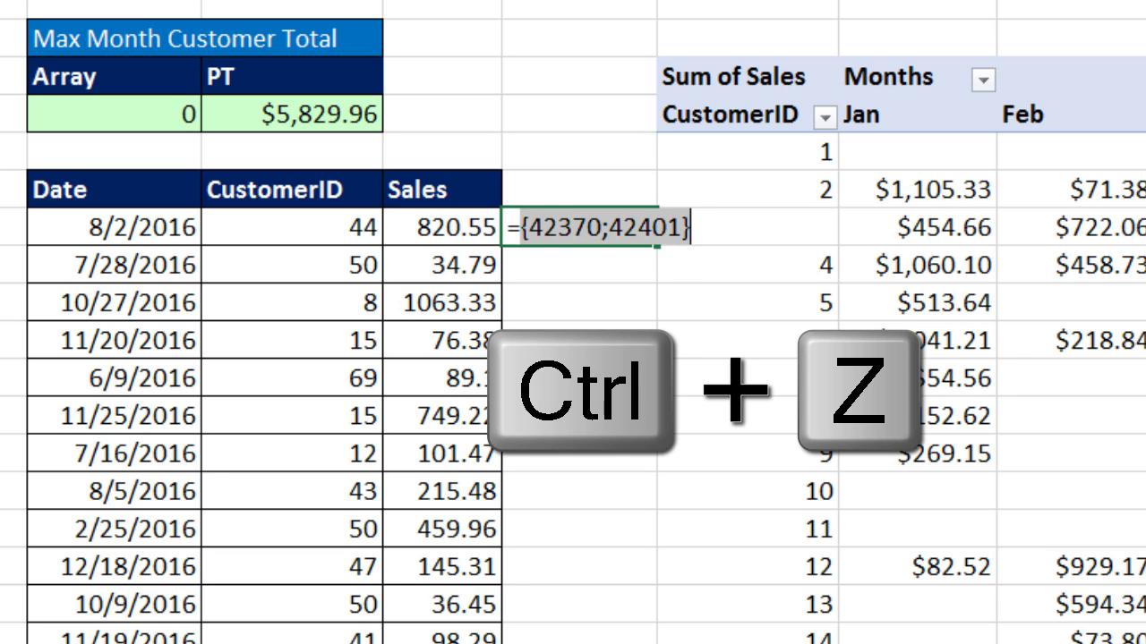
Set the months array constant to the comma-separated {0,1,2,3,4,5,6,7,8,9,10,11}, evaluate the EDATE formula in place, and restore it
{"action": "left_click", "coordinate": [679, 226]}
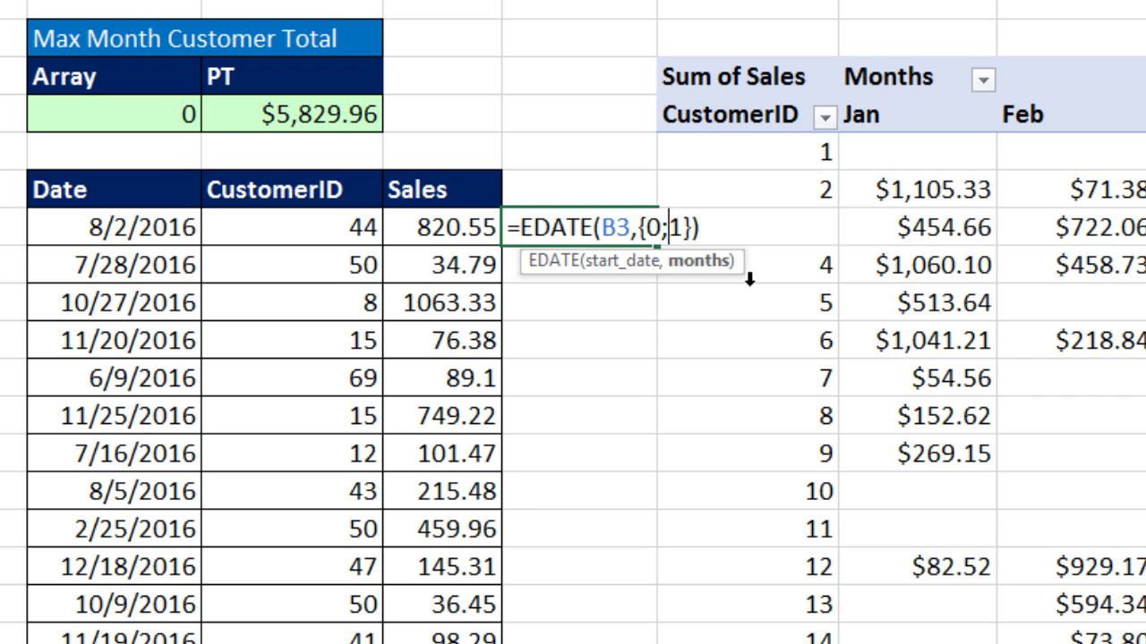
{"action": "key", "text": "BackSpace"}
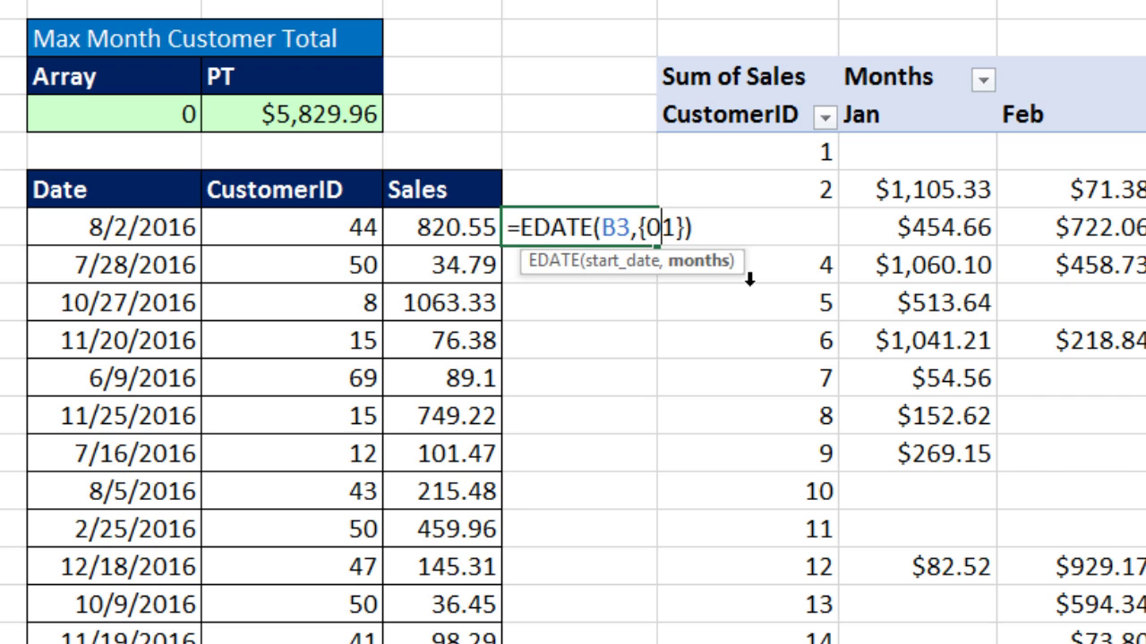
{"action": "type", "text": ",1"}
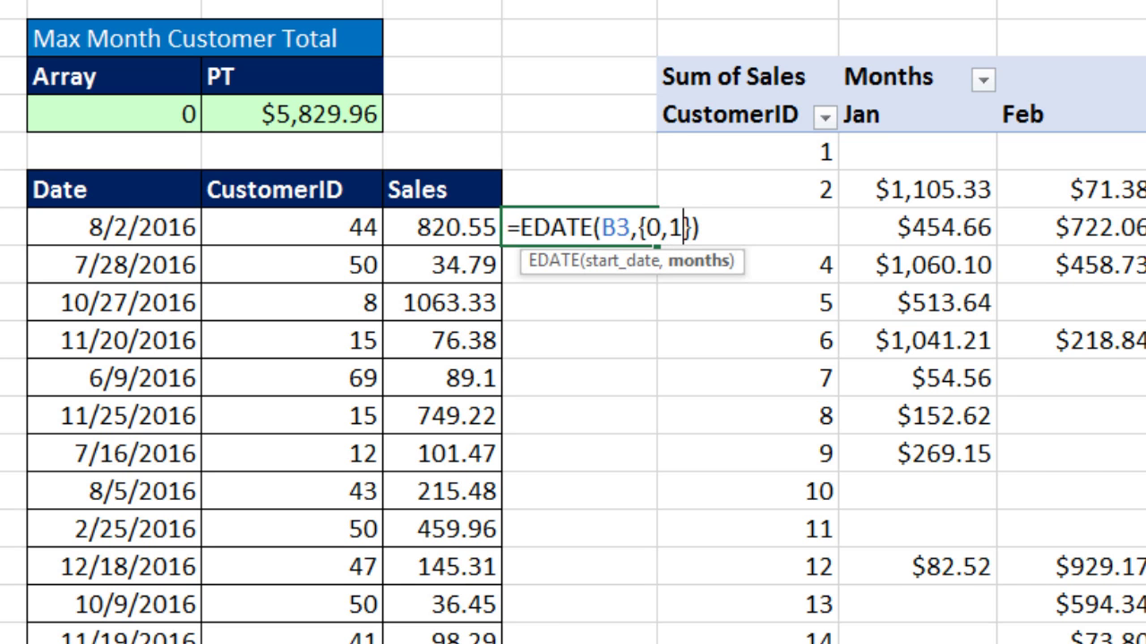
{"action": "type", "text": ",2,3,4,5"}
{"action": "type", "text": ",6,7,8,9,1"}
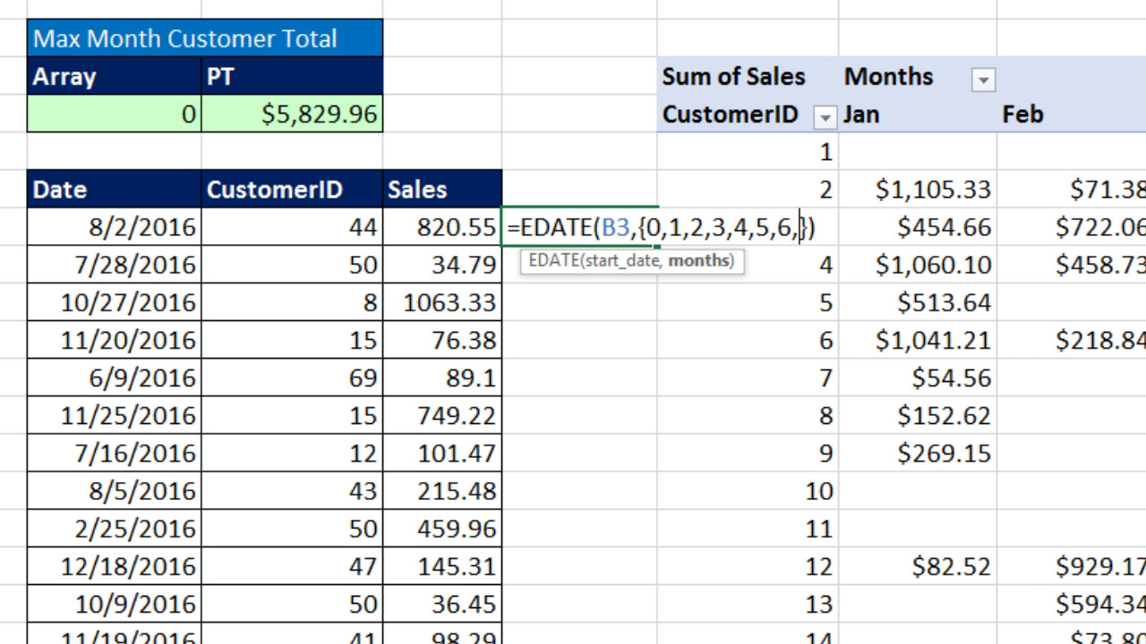
{"action": "type", "text": "0,11"}
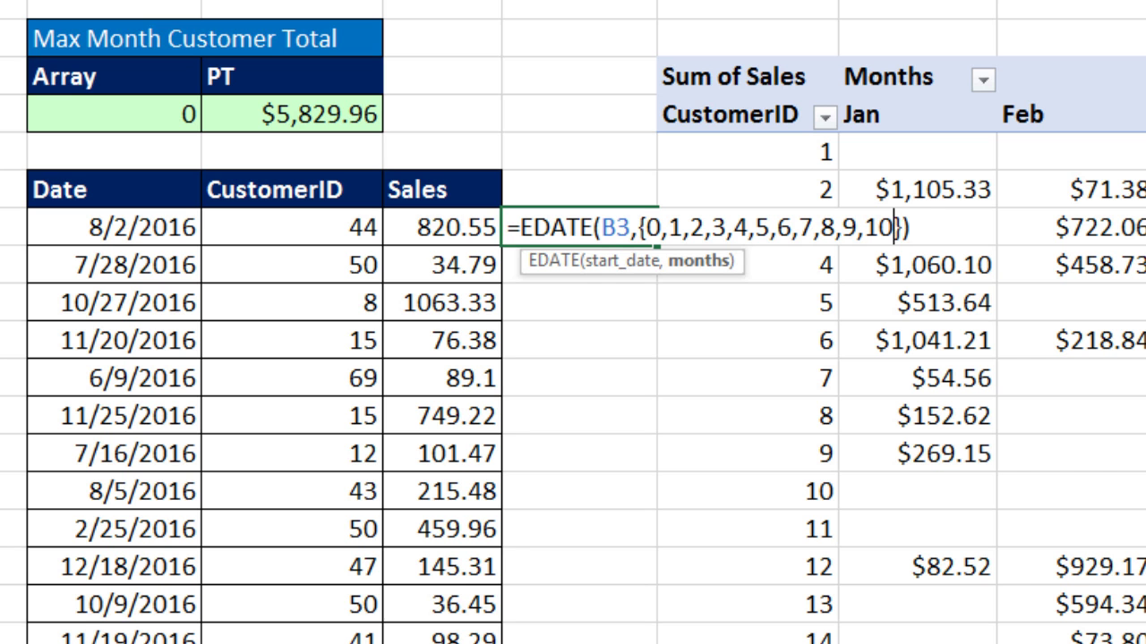
{"action": "type", "text": "})"}
{"action": "scroll", "coordinate": [1017, 224], "scroll_direction": "right", "scroll_amount": 3}
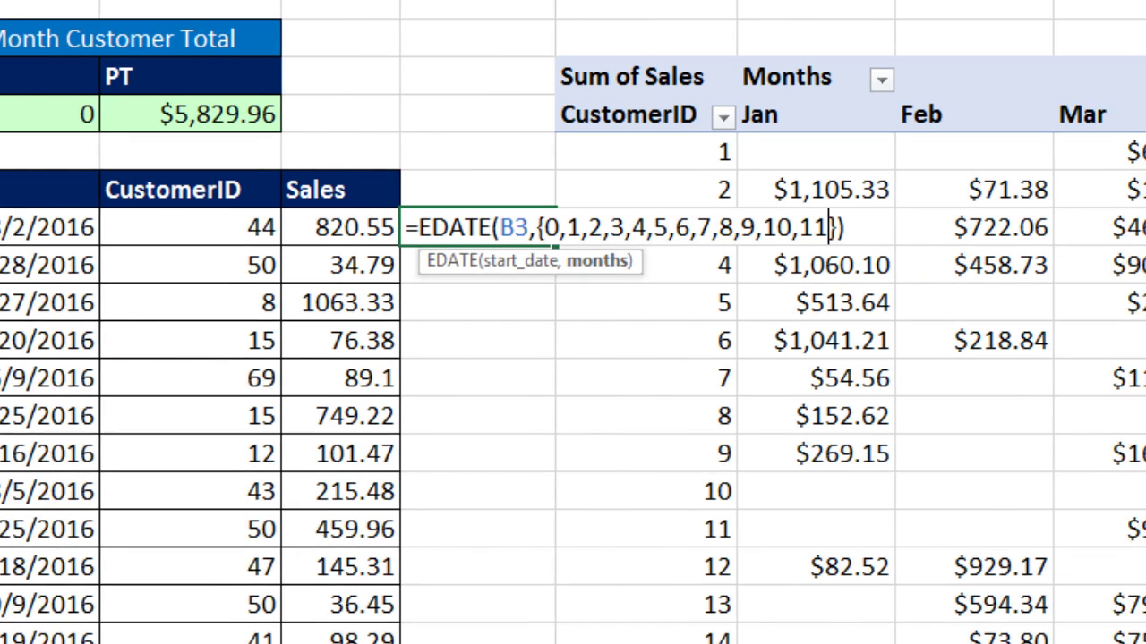
{"action": "key", "text": "F9"}
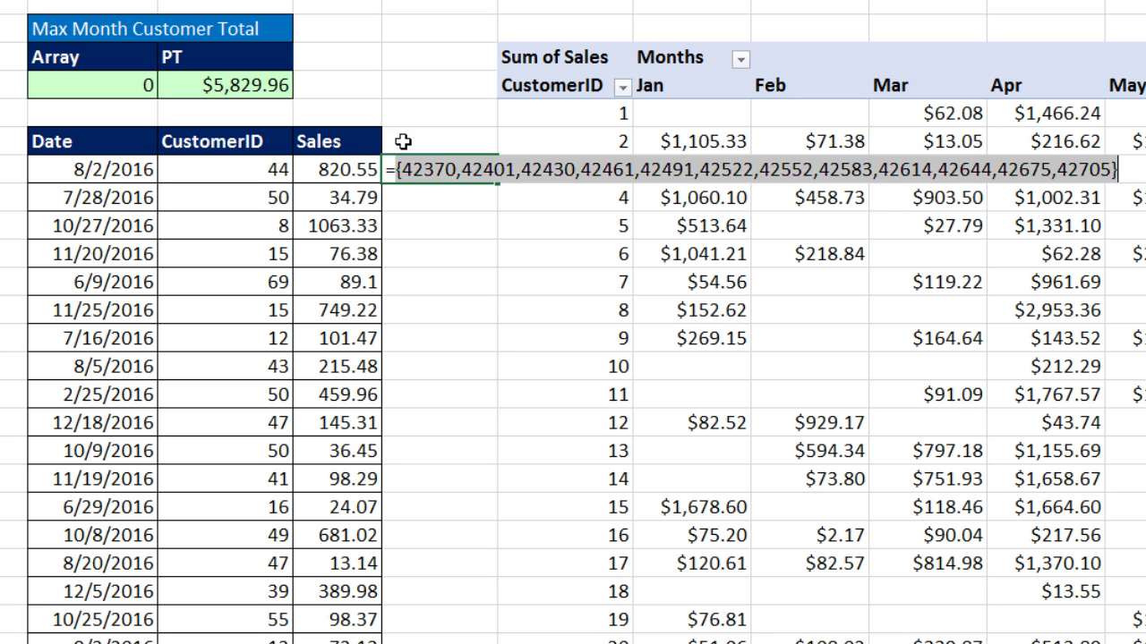
{"action": "key", "text": "ctrl+z"}
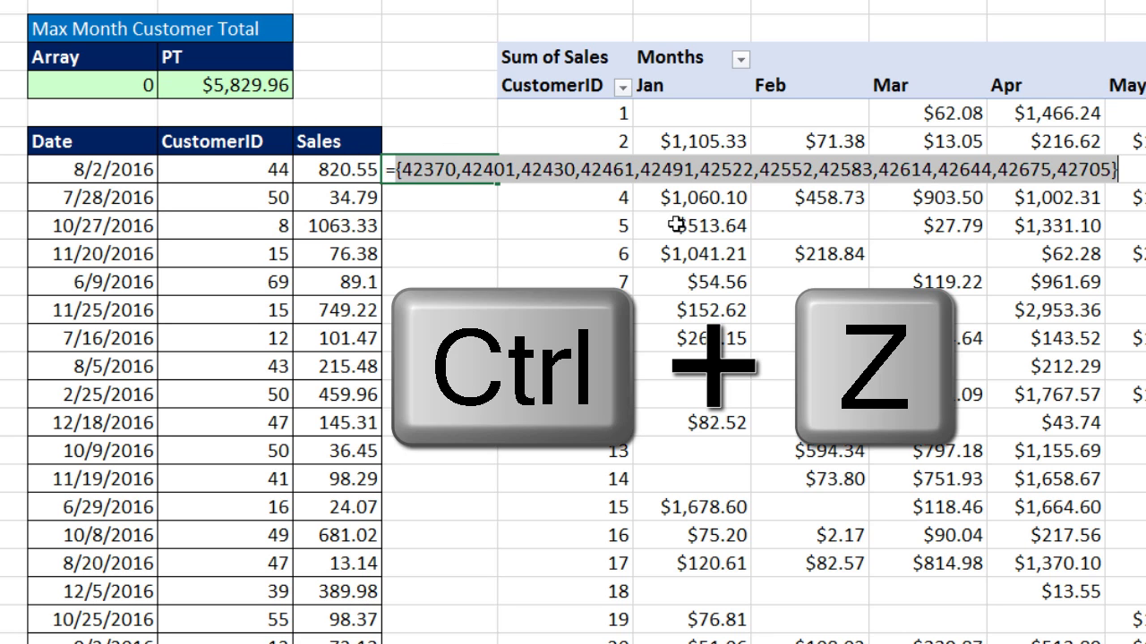
Join the comparison operator ">=" with & in front of the EDATE function in the G8 formula
{"action": "left_click", "coordinate": [402, 169]}
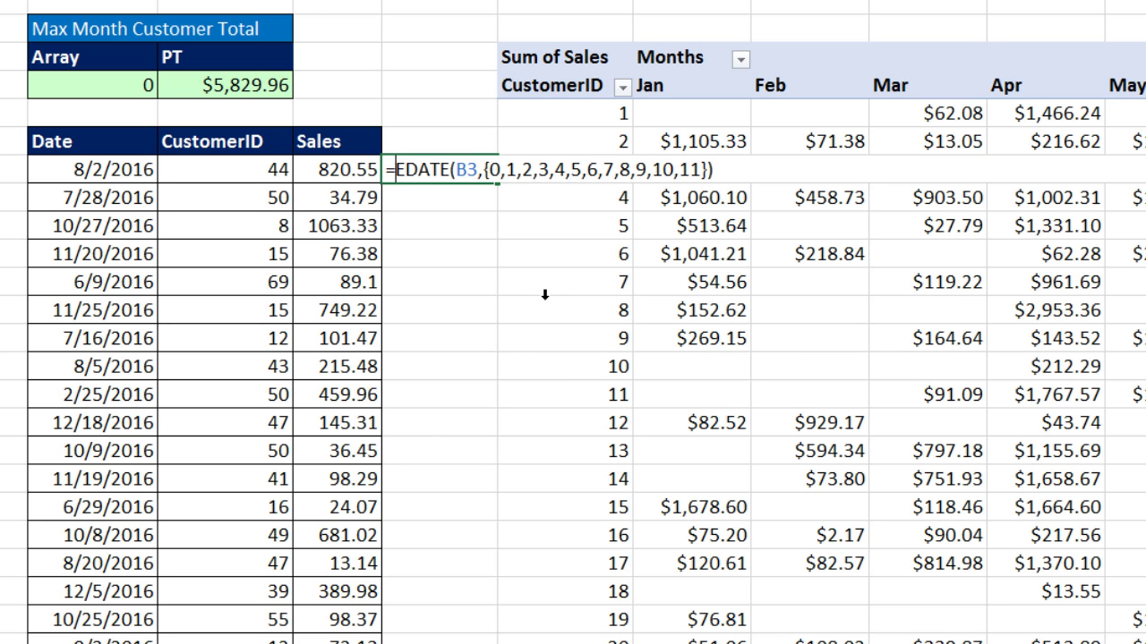
{"action": "type", "text": "\""}
{"action": "type", "text": ">=\""}
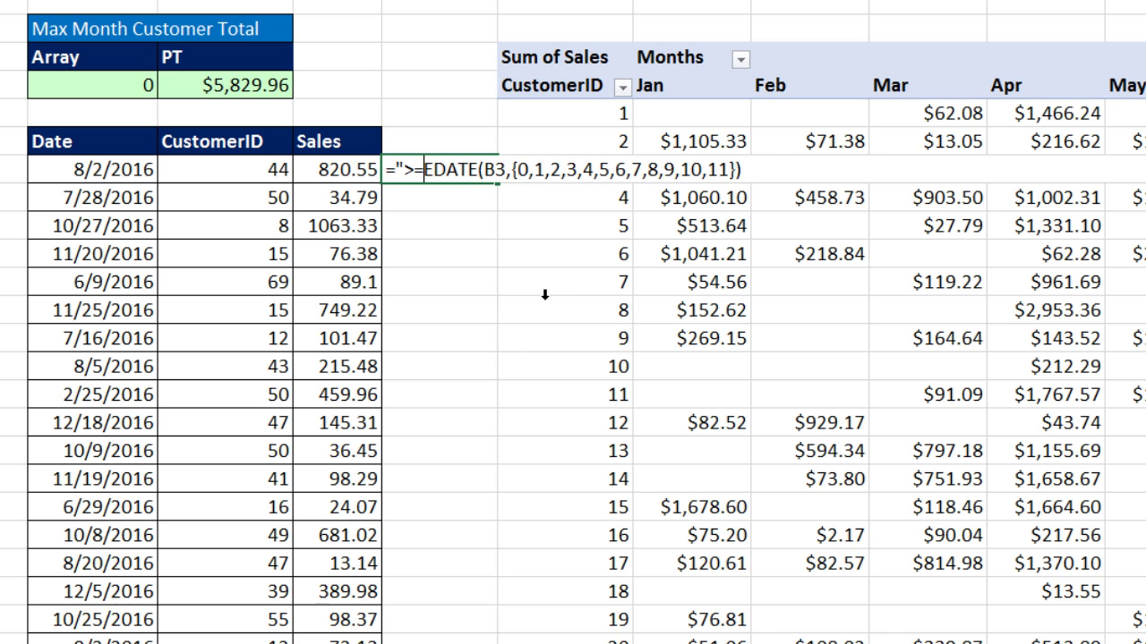
{"action": "type", "text": "&"}
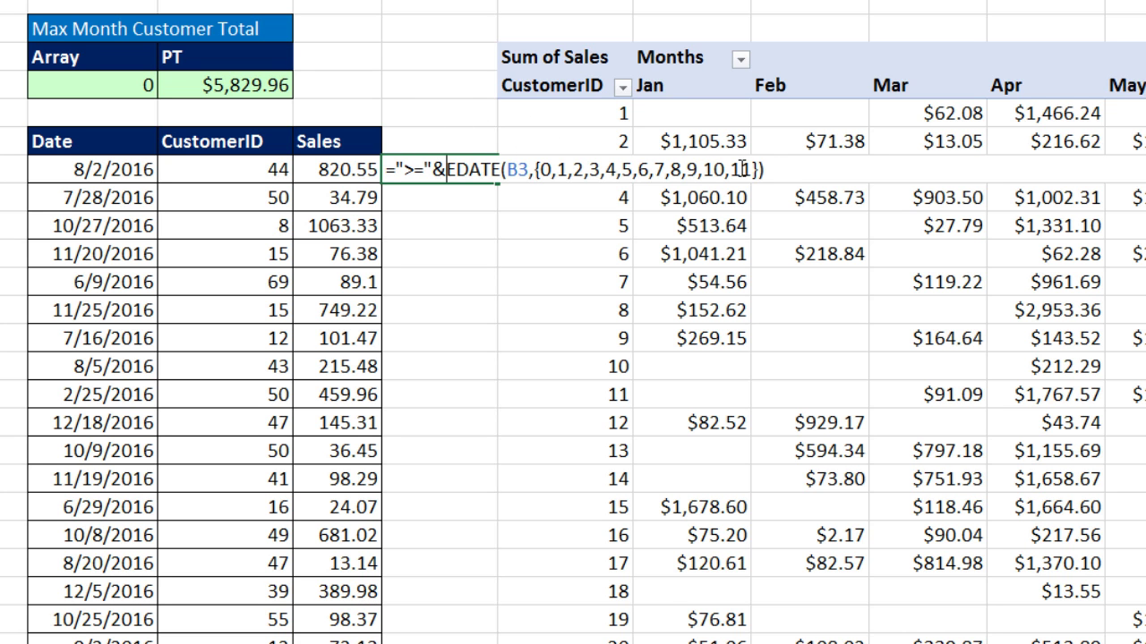
{"action": "left_click", "coordinate": [784, 170]}
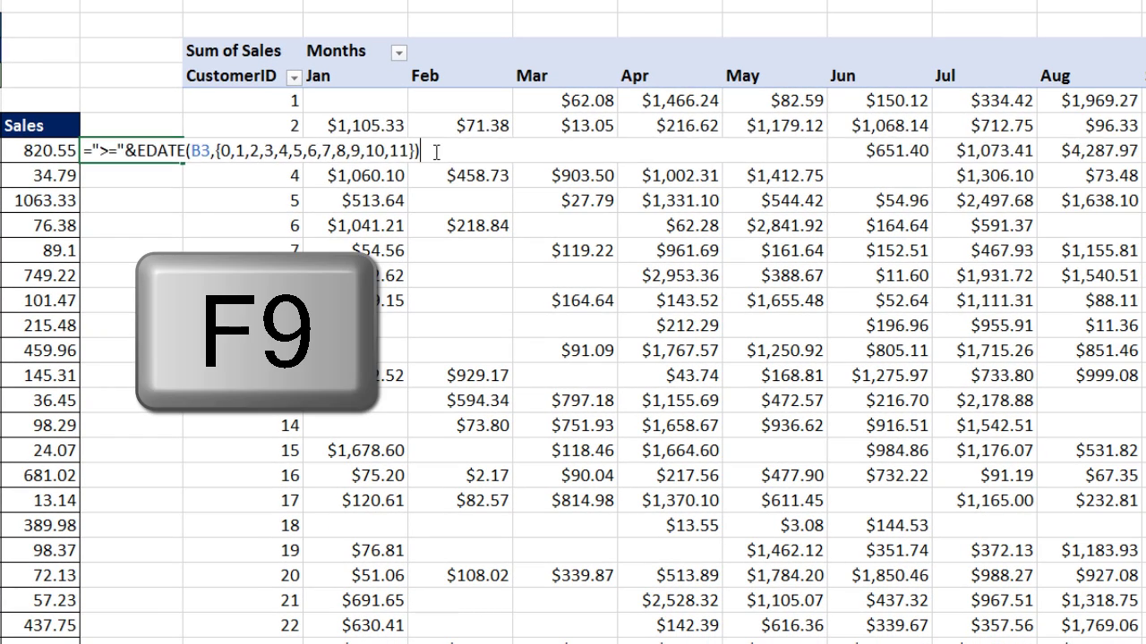
Evaluate the ">="&EDATE formula in G8 in place, restore it, and copy its text without the equal sign to the Office Clipboard
{"action": "key", "text": "F9"}
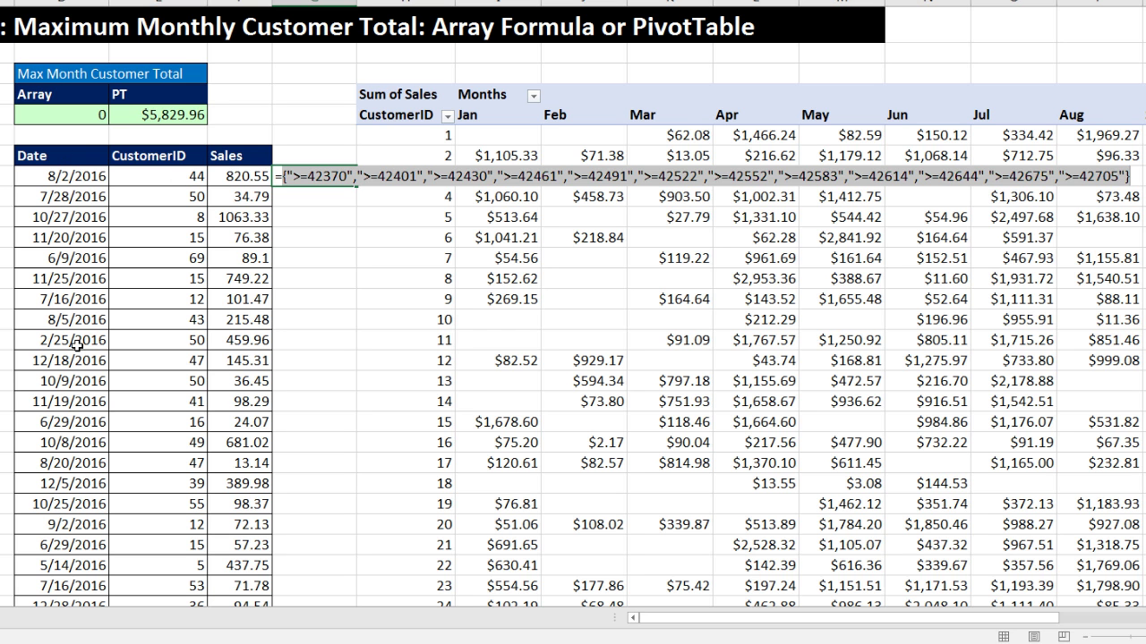
{"action": "key", "text": "ctrl+z"}
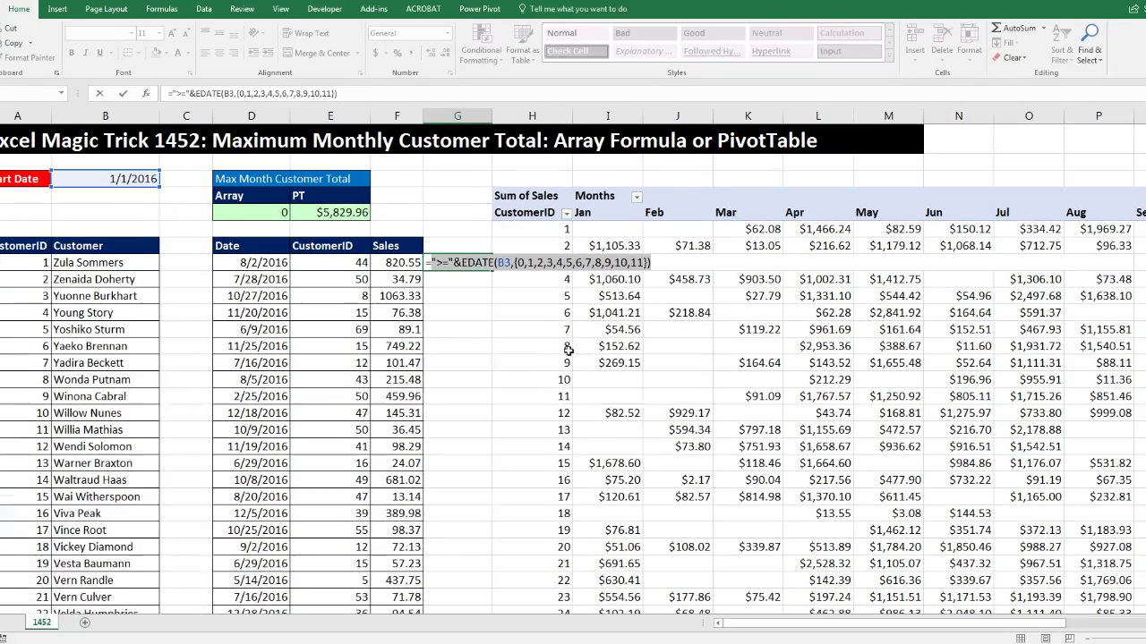
{"action": "key", "text": "ctrl+c"}
{"action": "key", "text": "ctrl+c"}
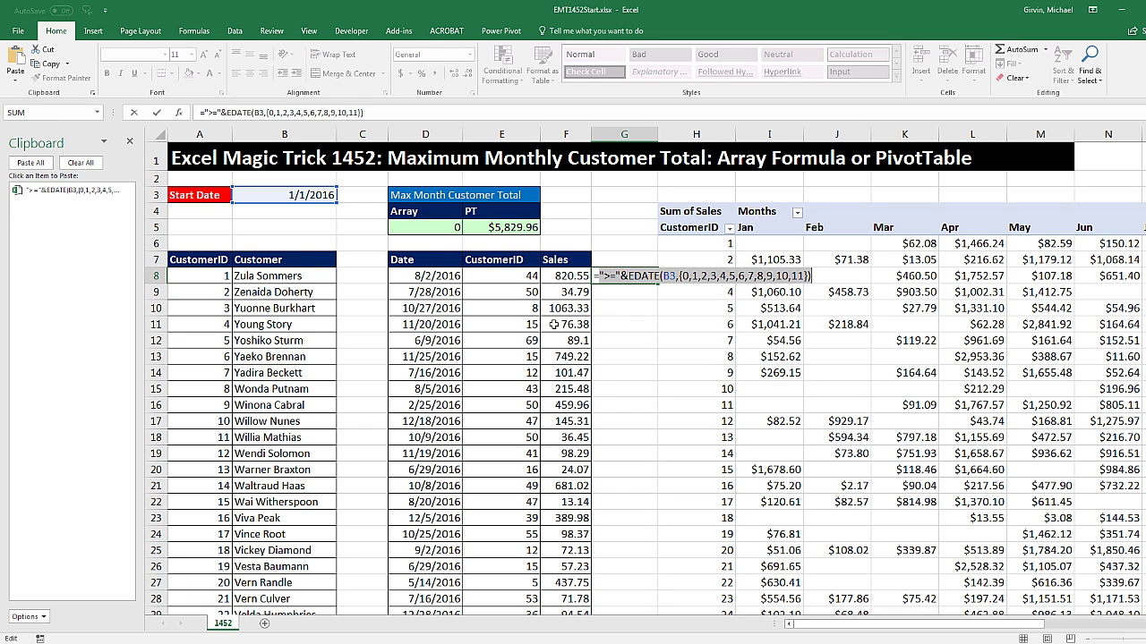
Wrap the EDATE start date as EOMONTH(B3,0) and change the comparison operator to "<=" in the G8 formula
{"action": "left_click", "coordinate": [665, 275]}
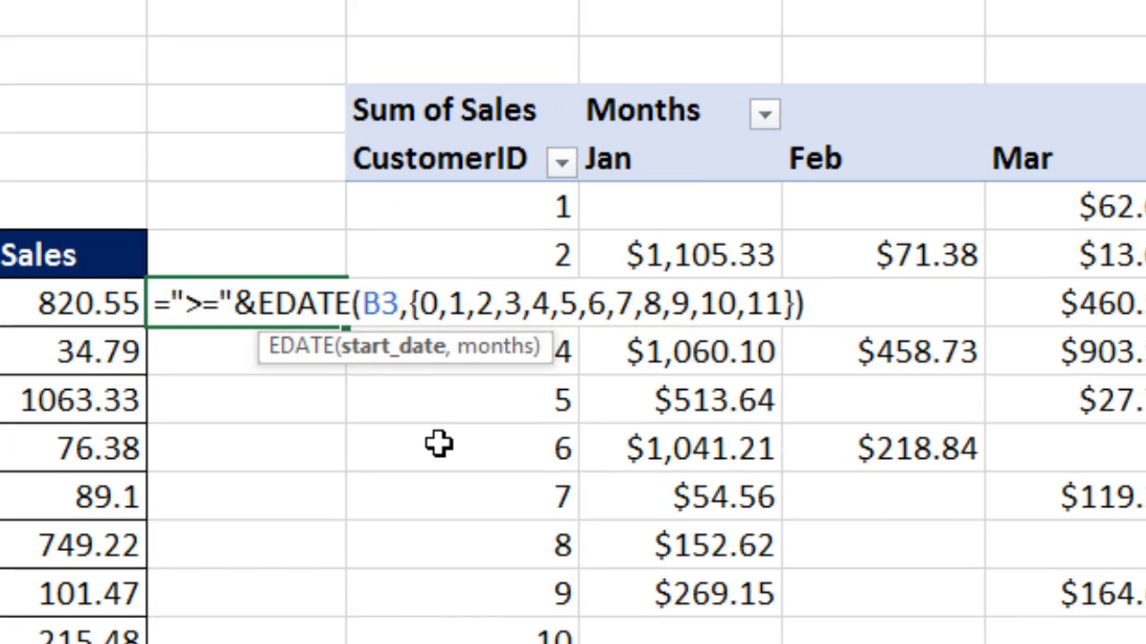
{"action": "type", "text": "e"}
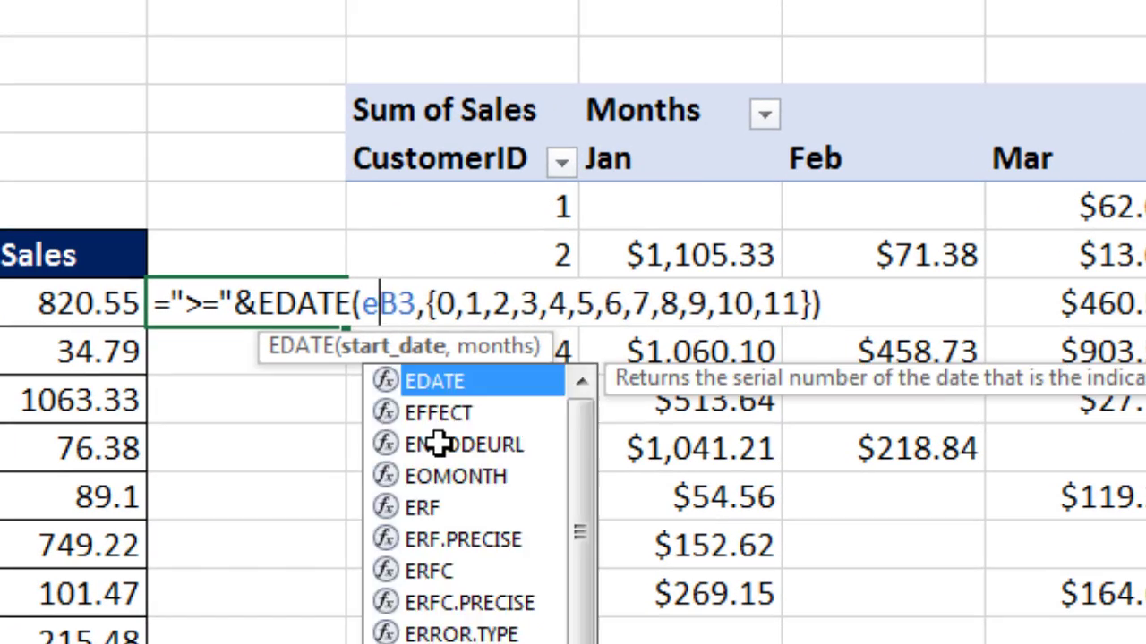
{"action": "type", "text": "o"}
{"action": "key", "text": "Tab"}
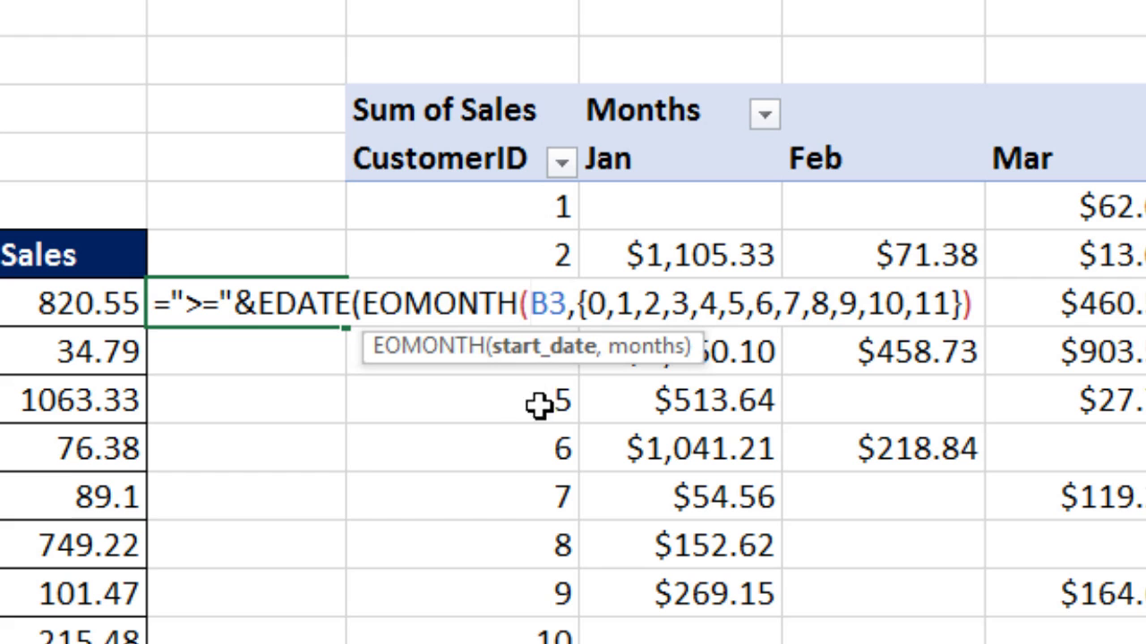
{"action": "left_click", "coordinate": [564, 303]}
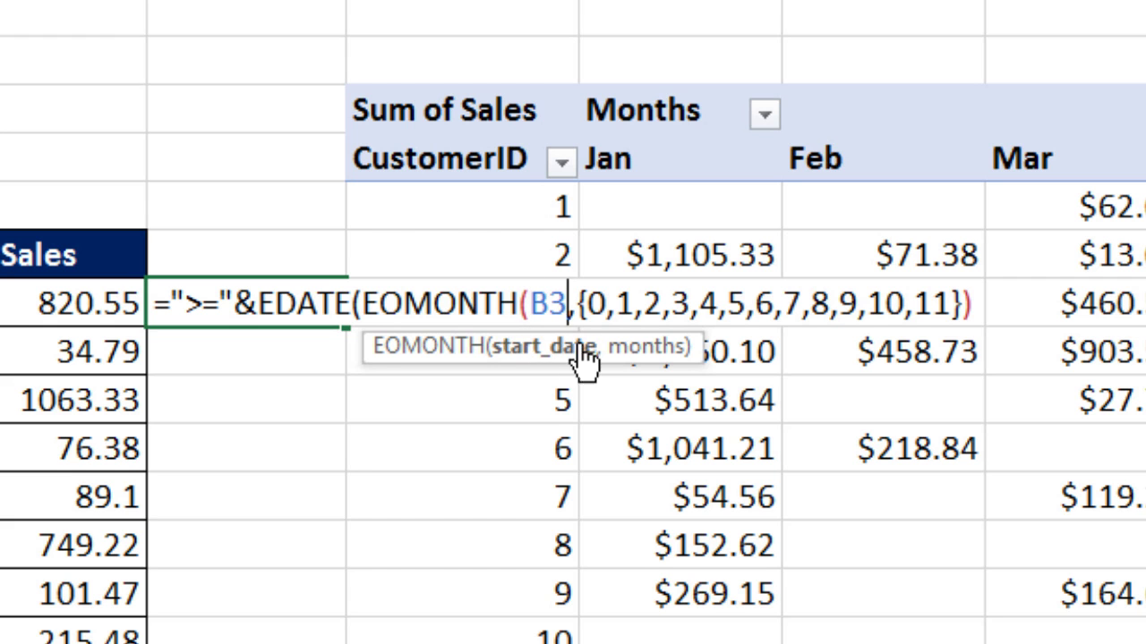
{"action": "type", "text": ","}
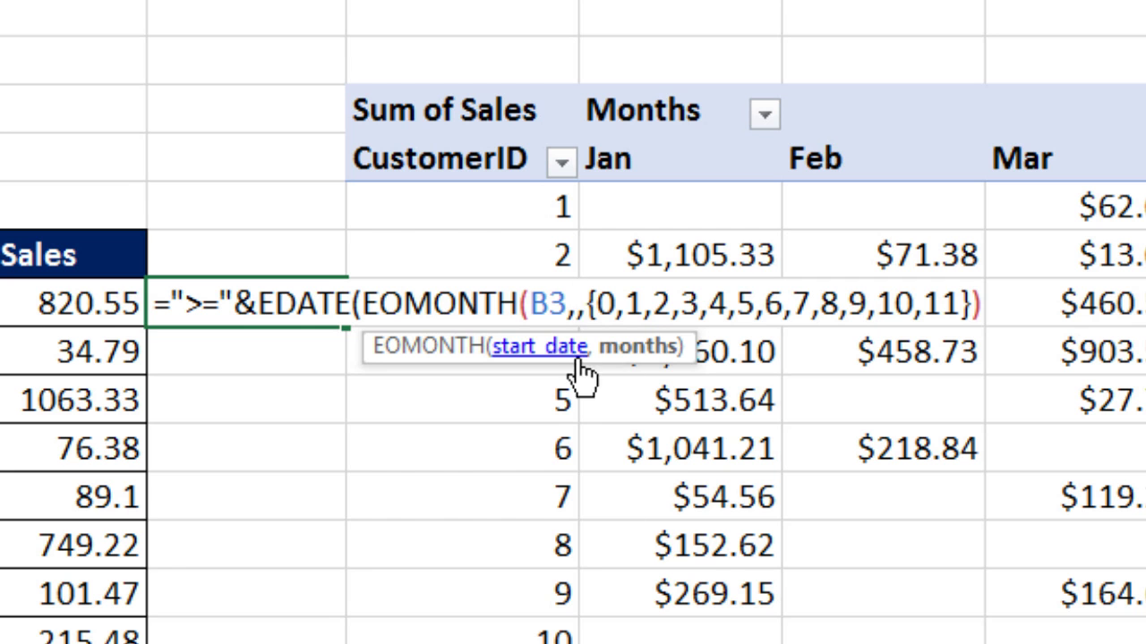
{"action": "type", "text": "0)"}
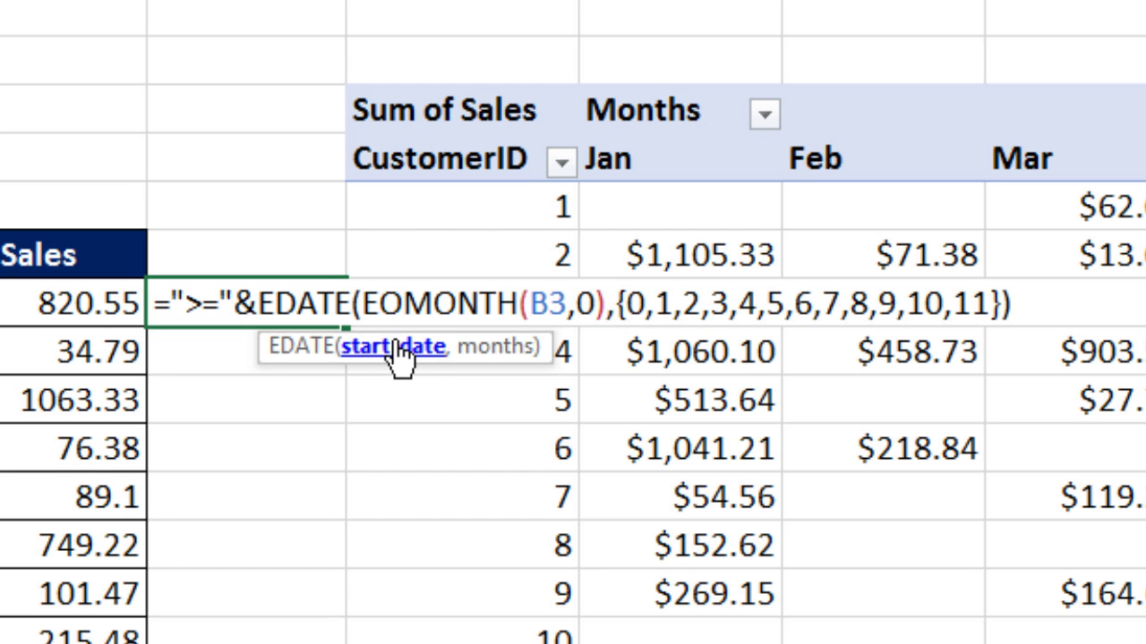
{"action": "left_click", "coordinate": [395, 346]}
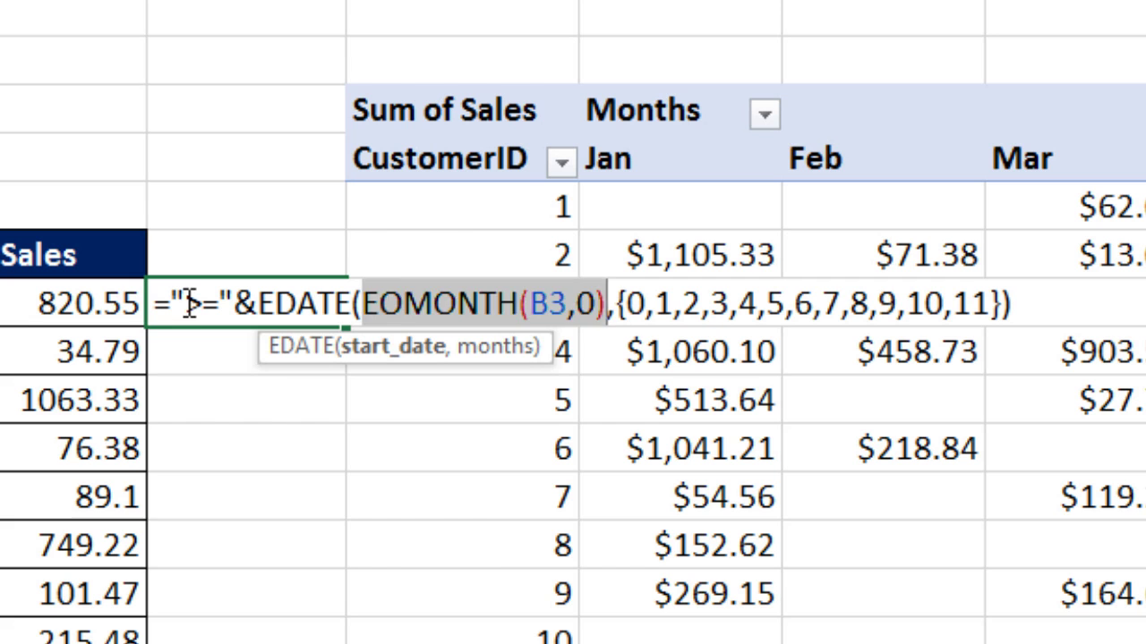
{"action": "left_click_drag", "start_coordinate": [190, 303], "coordinate": [198, 306]}
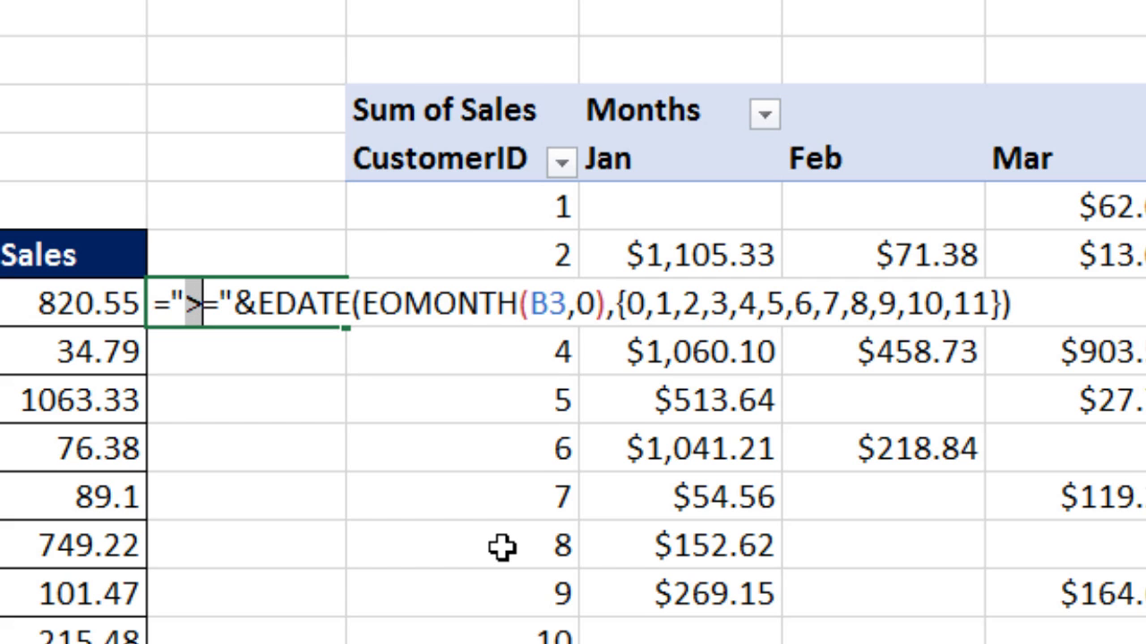
{"action": "type", "text": "<"}
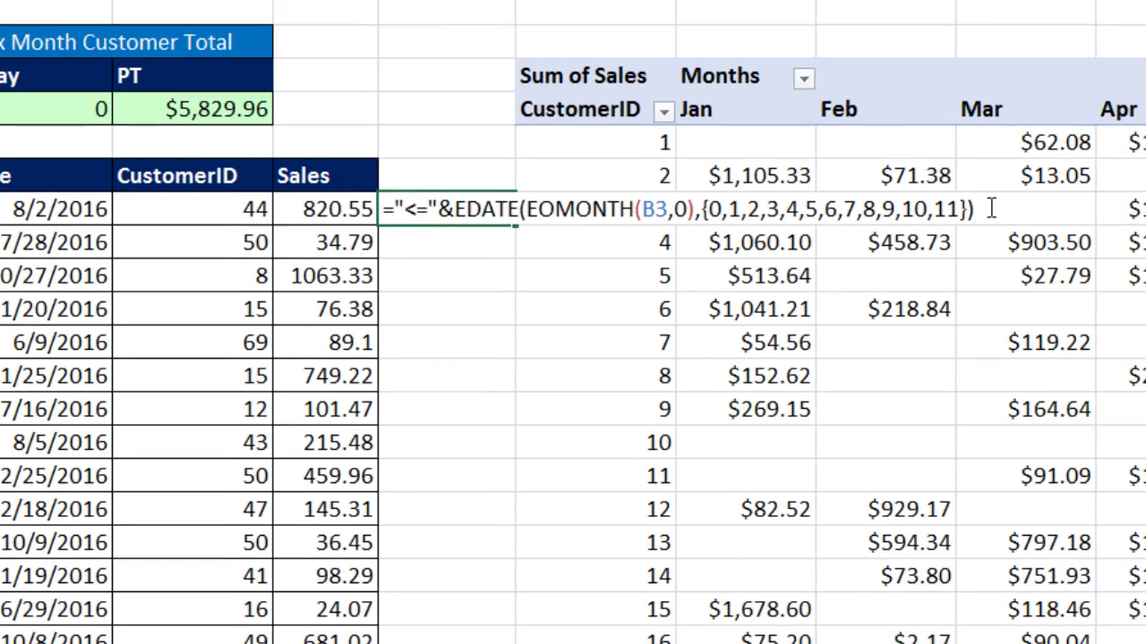
Evaluate the "<="&EDATE(EOMONTH formula in place, restore and copy its text, and leave G8 without entering it
{"action": "key", "text": "F9"}
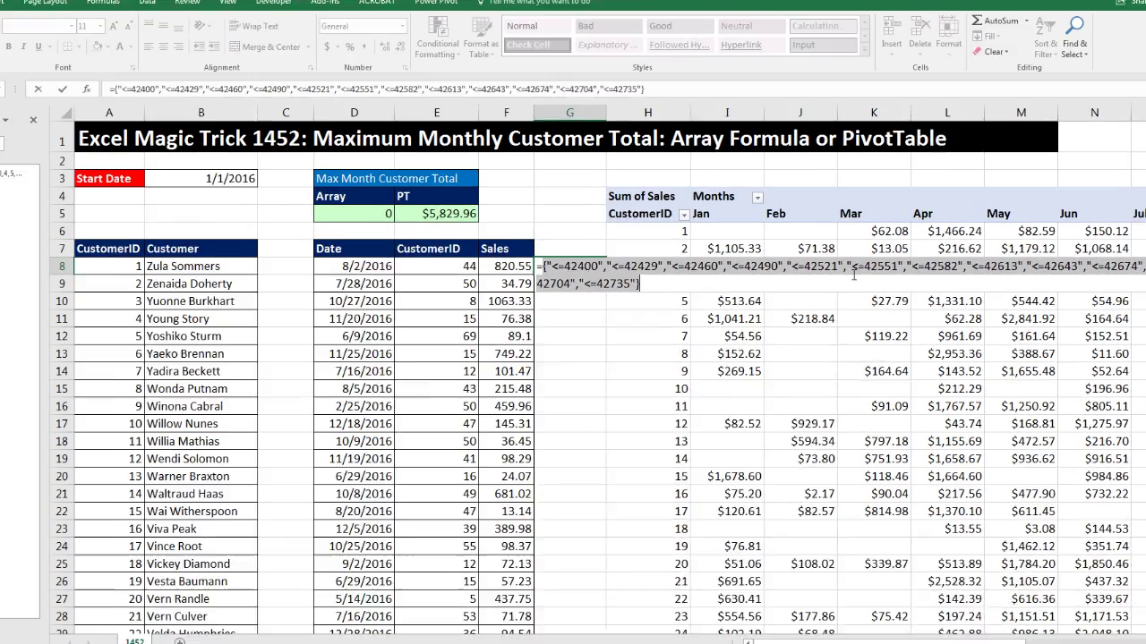
{"action": "key", "text": "ctrl+z"}
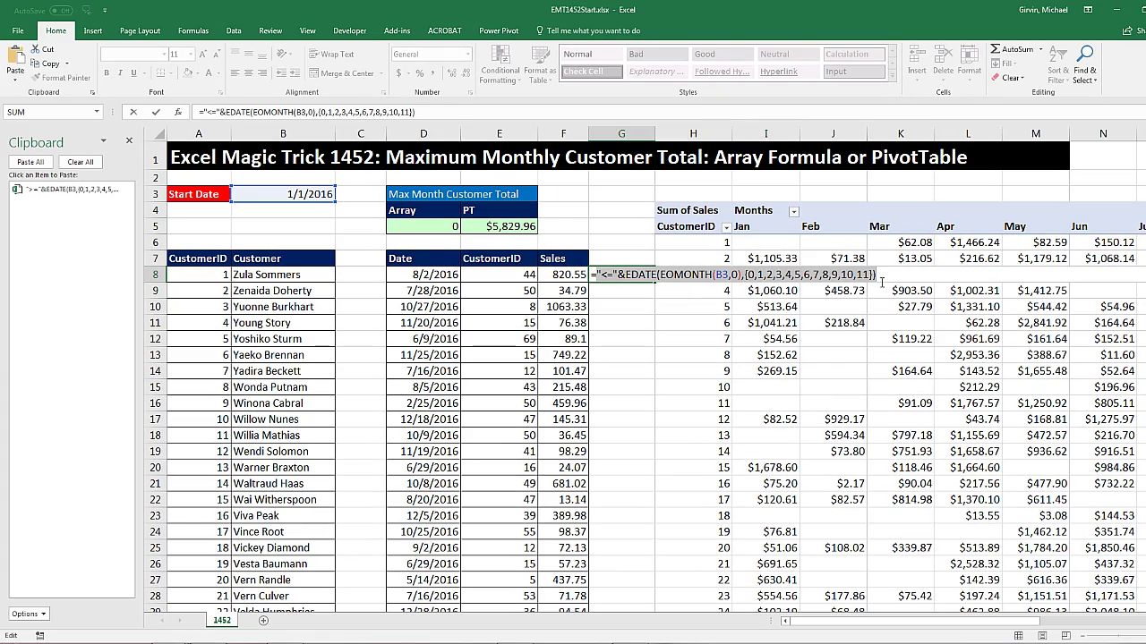
{"action": "key", "text": "ctrl+c"}
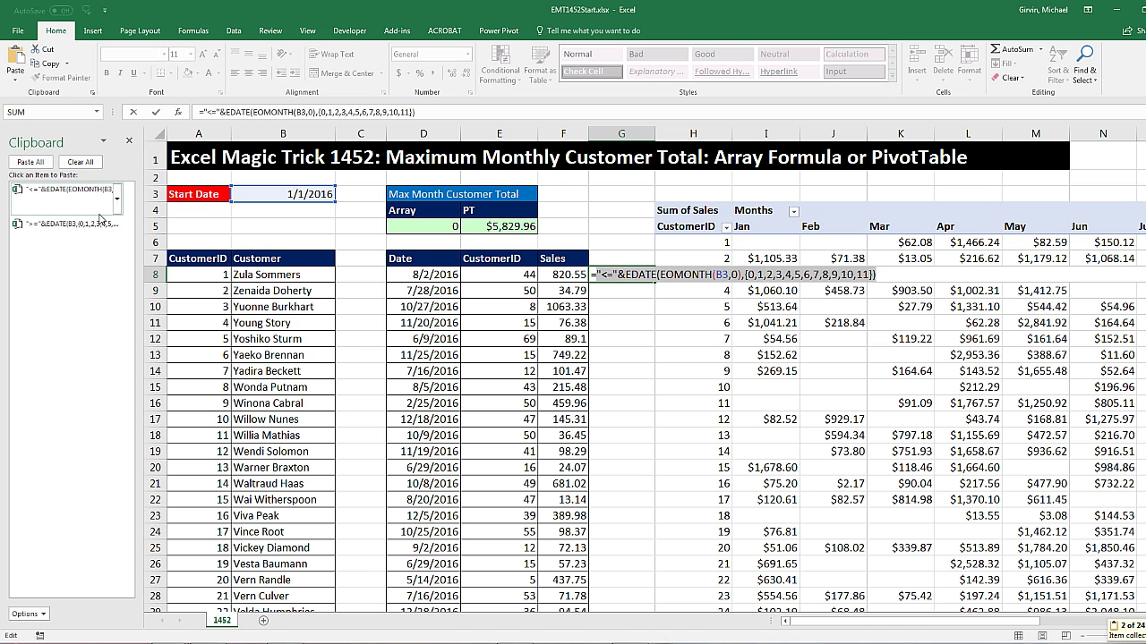
{"action": "key", "text": "Escape"}
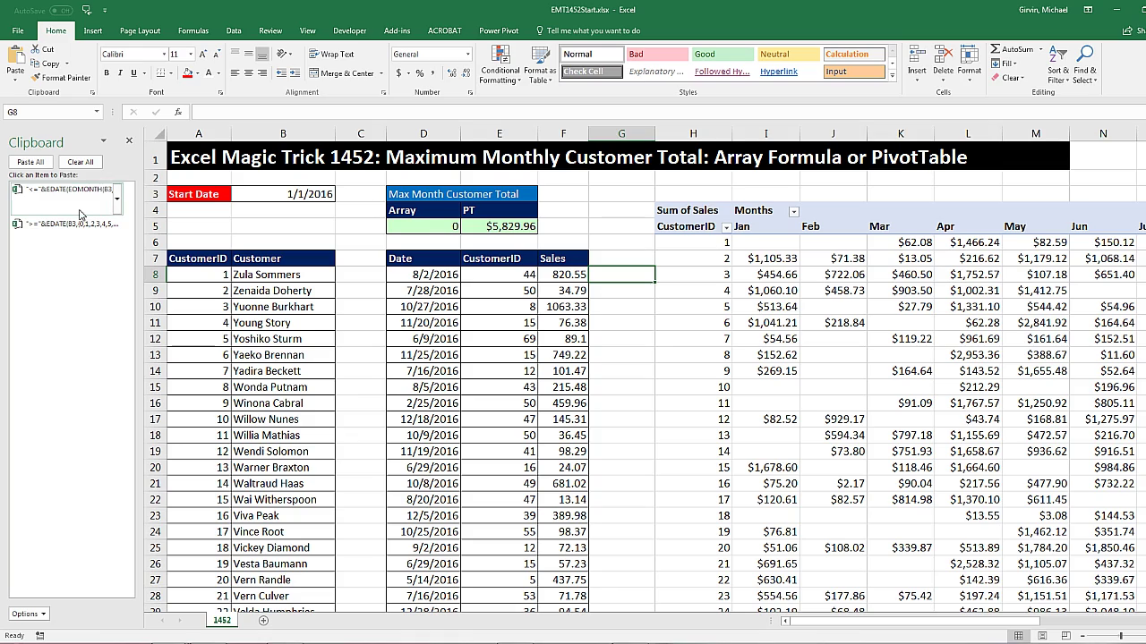
Add the date range D8:D3663 as the second criteria range of the SUMIFS formula in D5
{"action": "left_click", "coordinate": [414, 227]}
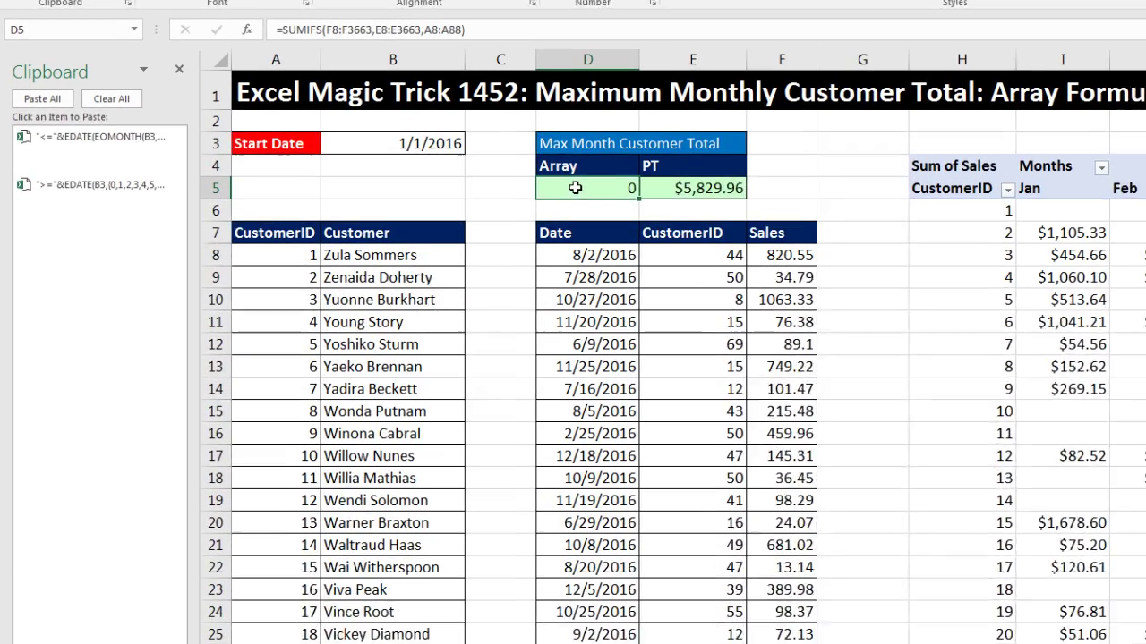
{"action": "key", "text": "F2"}
{"action": "left_click", "coordinate": [813, 184]}
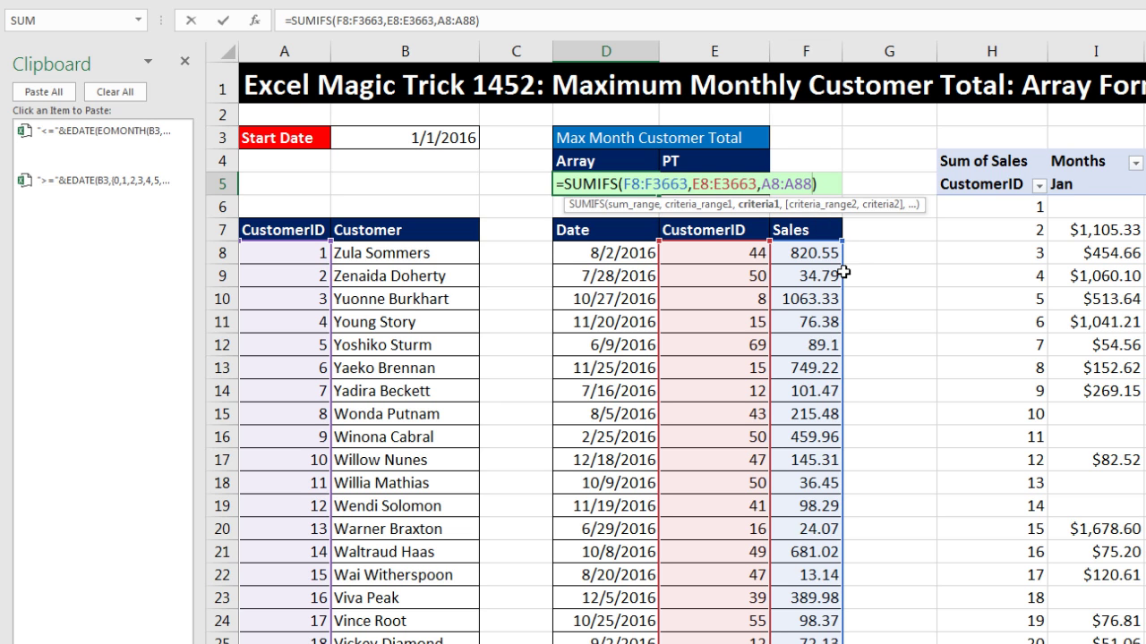
{"action": "type", "text": ","}
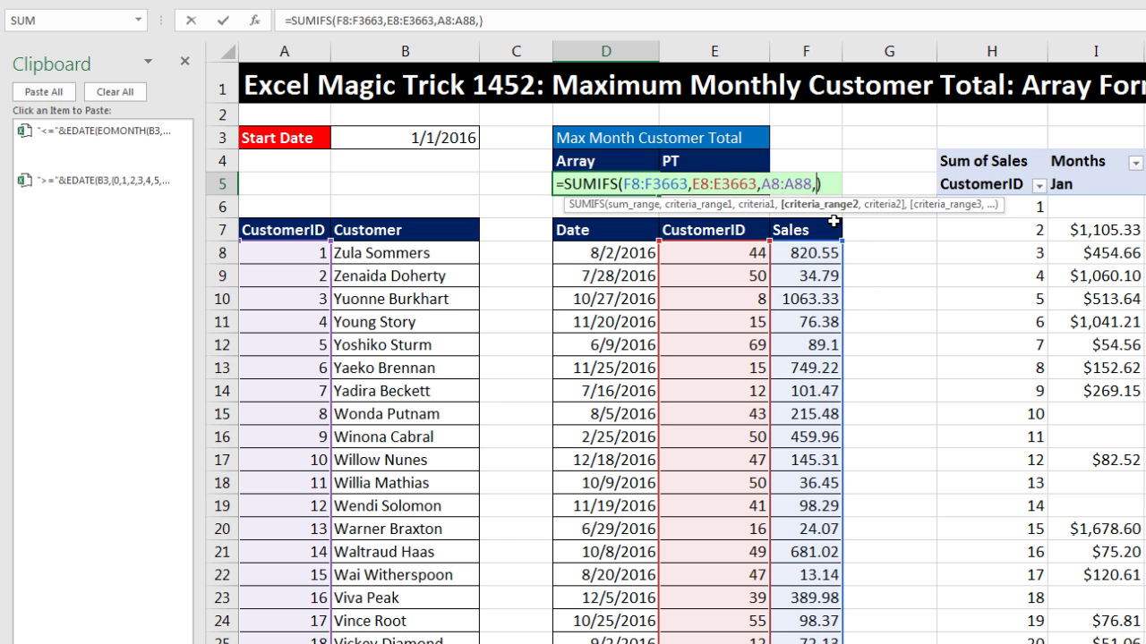
{"action": "left_click", "coordinate": [606, 253]}
{"action": "key", "text": "ctrl+shift+Down"}
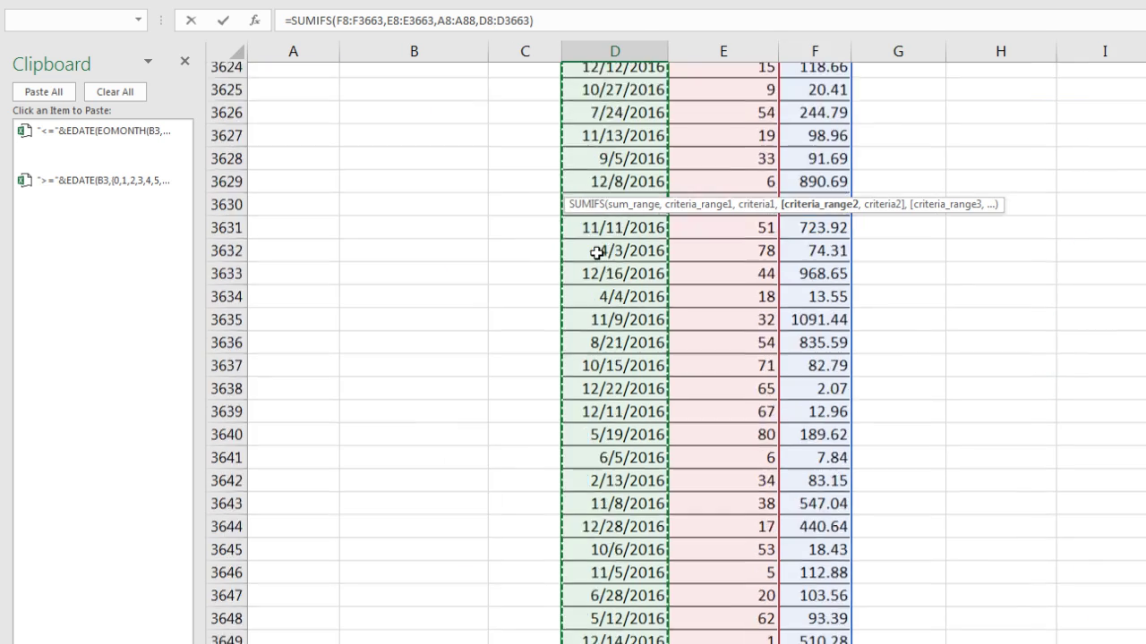
{"action": "key", "text": "ctrl+BackSpace"}
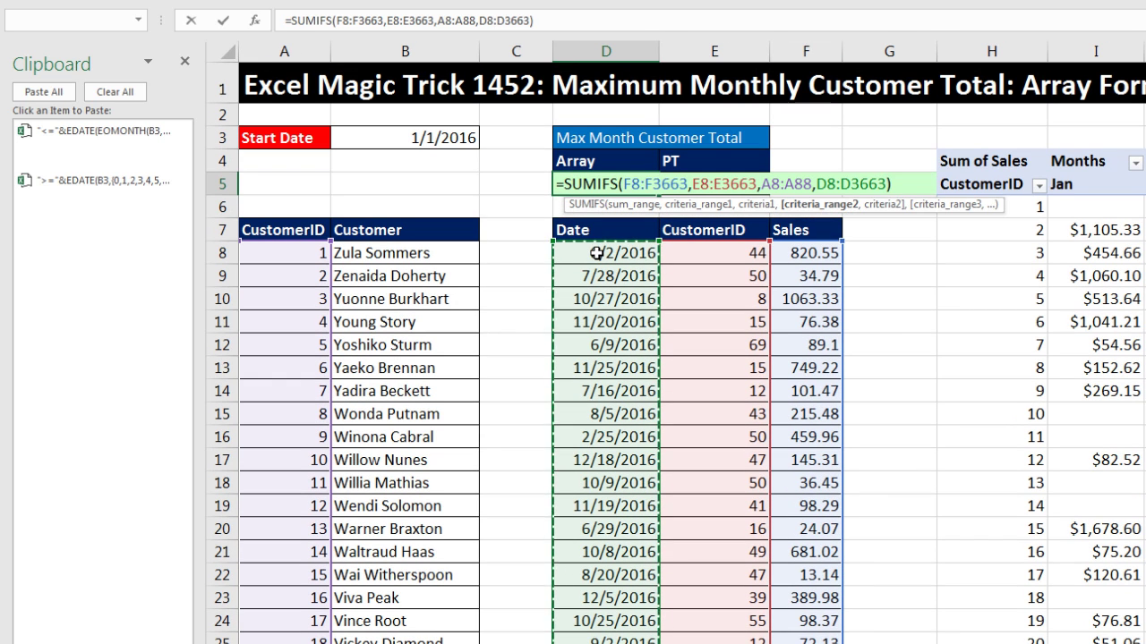
{"action": "type", "text": ","}
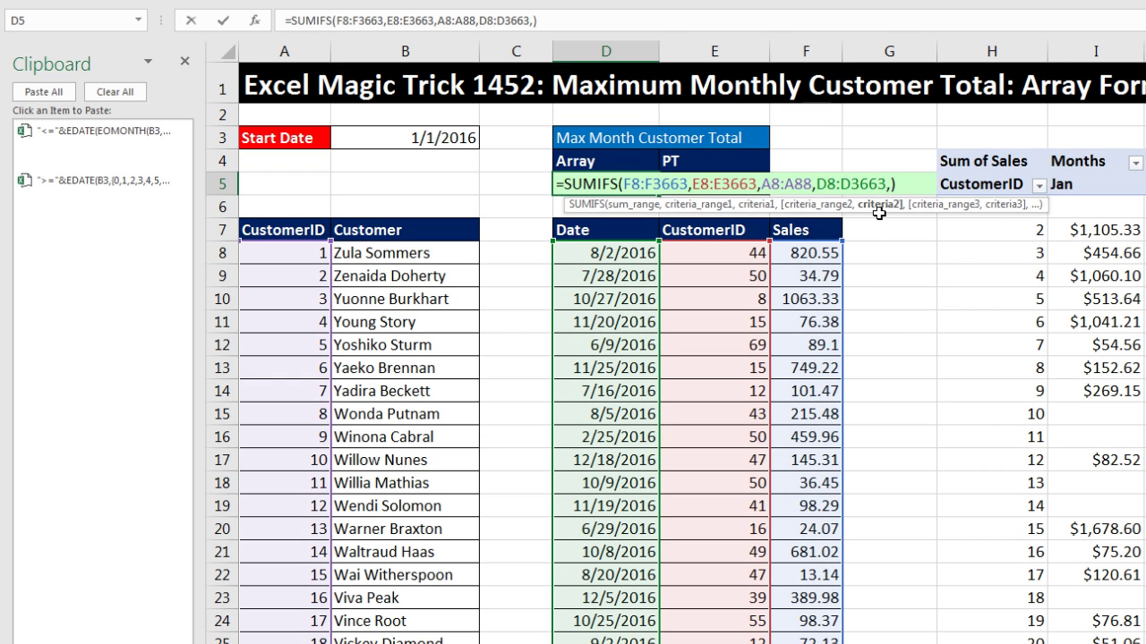
Paste the copied ">="&EDATE expression as the second SUMIFS criterion, evaluate that argument in place, and restore it
{"action": "left_click", "coordinate": [80, 202]}
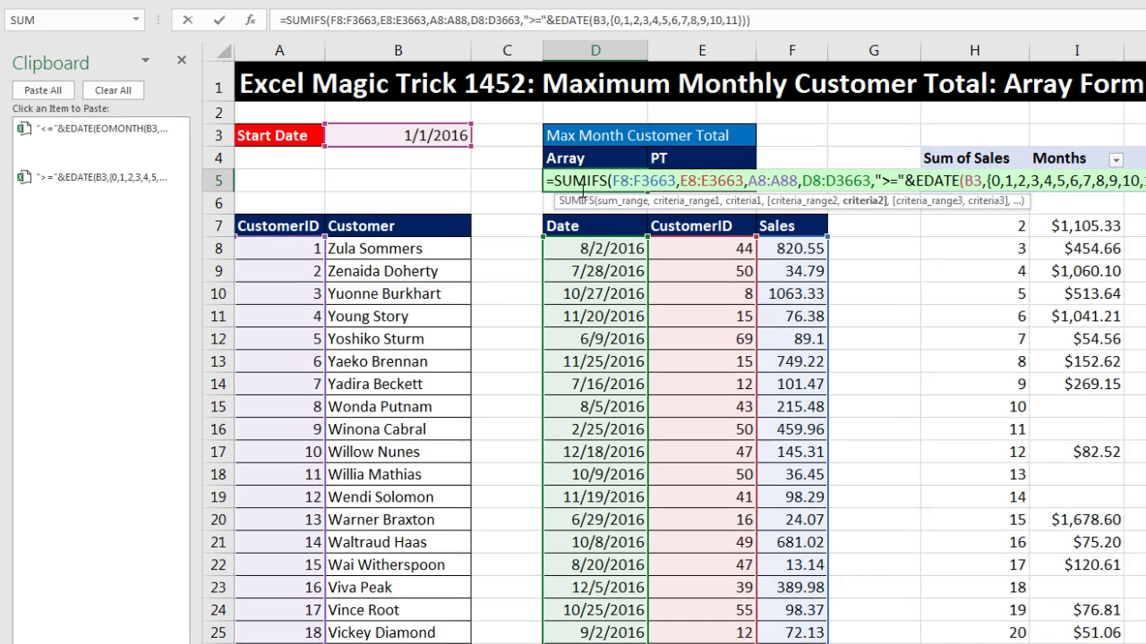
{"action": "left_click", "coordinate": [881, 210]}
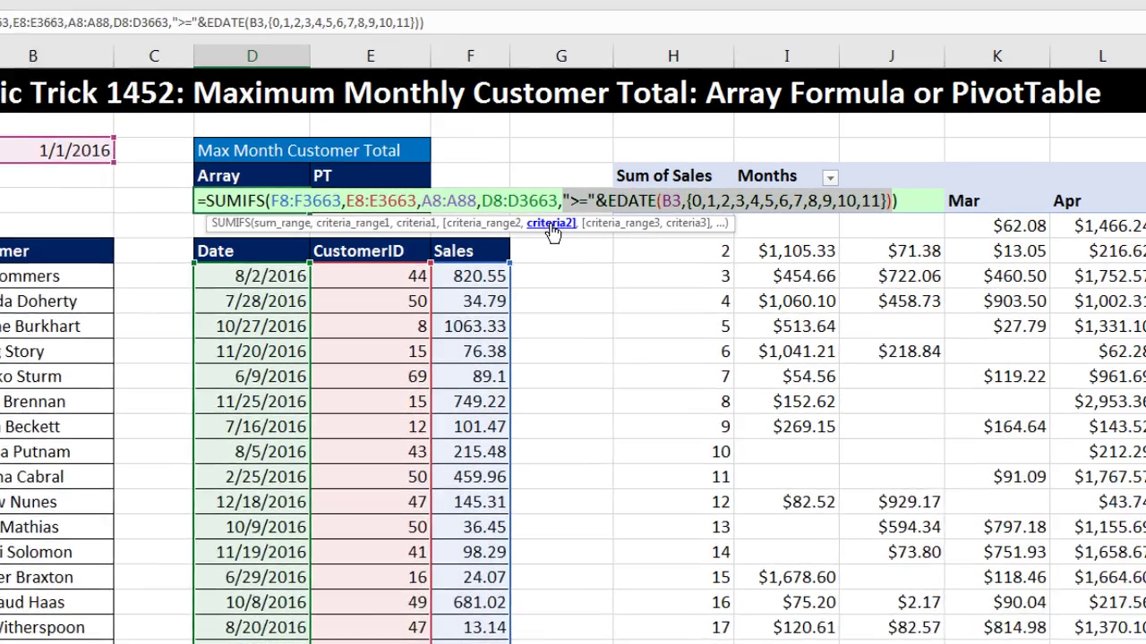
{"action": "key", "text": "F9"}
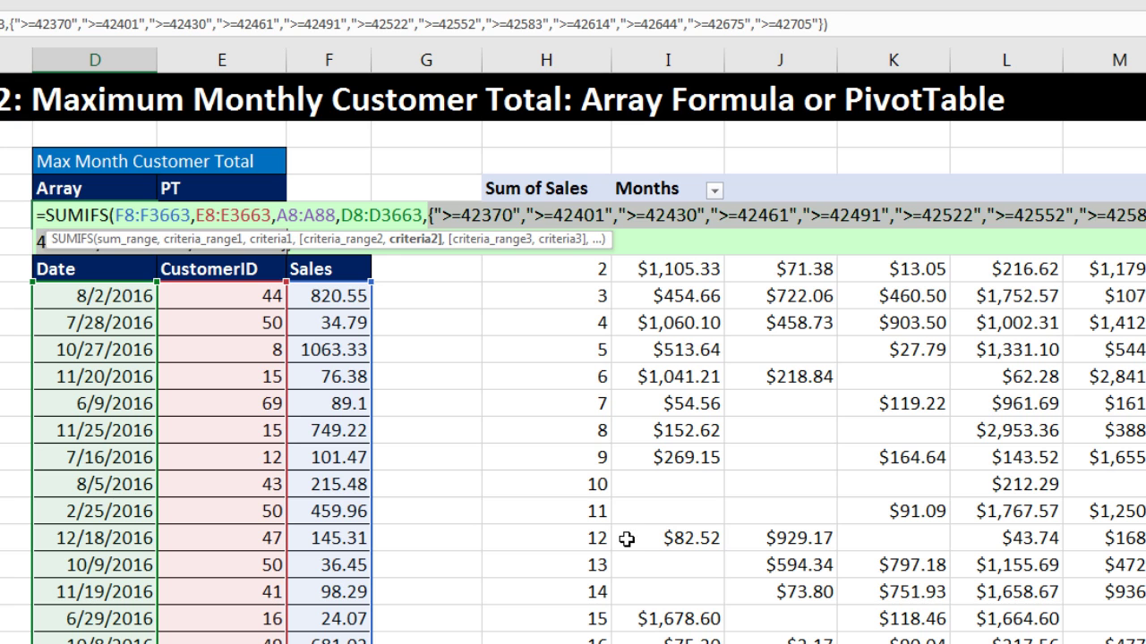
{"action": "key", "text": "ctrl+z"}
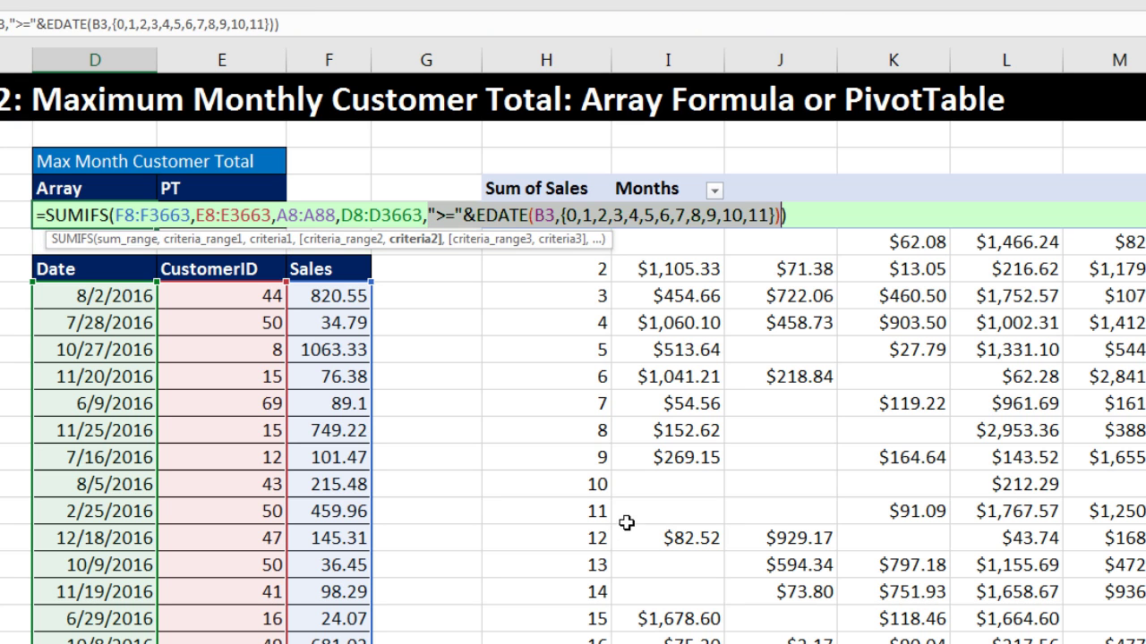
Copy the date range D8:D3663 from the second criteria range into the third criteria range of the SUMIFS formula
{"action": "left_click", "coordinate": [783, 224]}
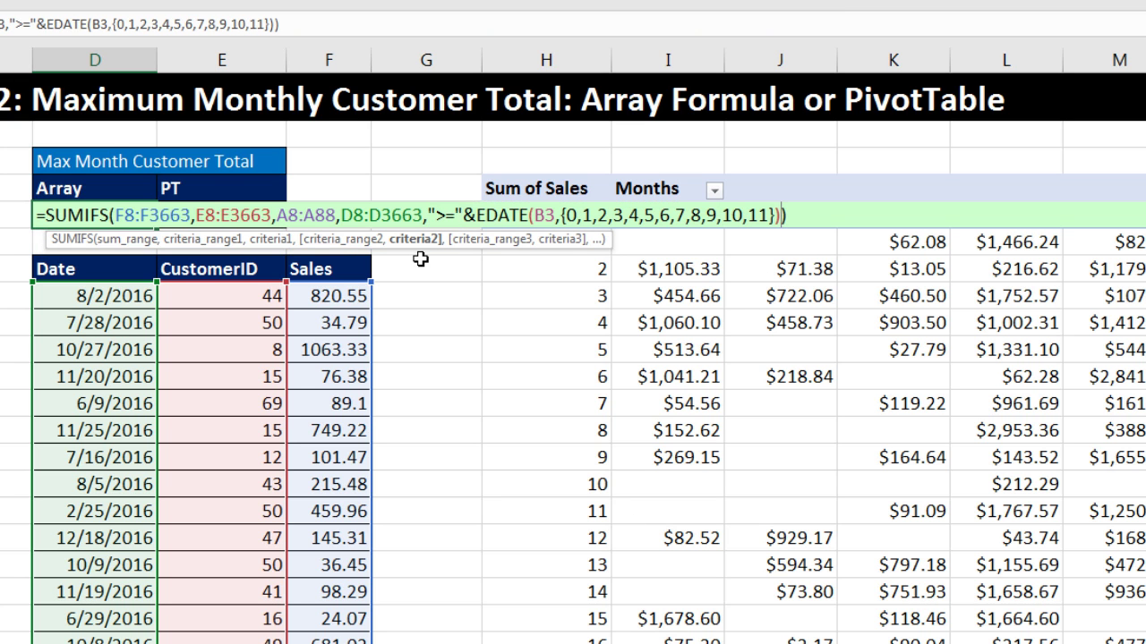
{"action": "type", "text": ","}
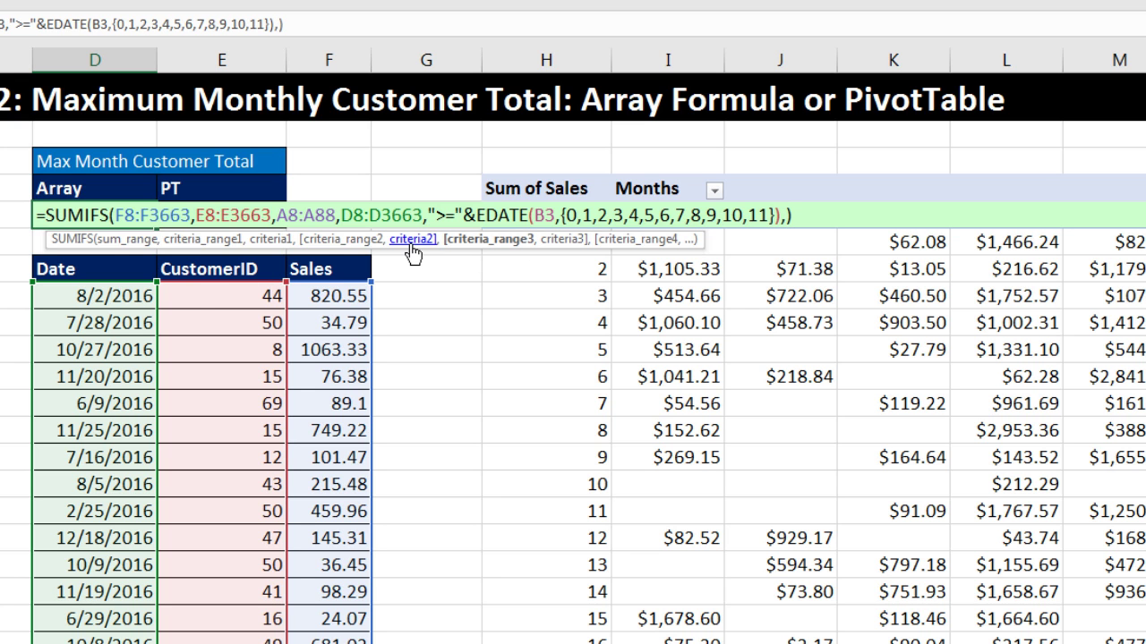
{"action": "left_click", "coordinate": [369, 240]}
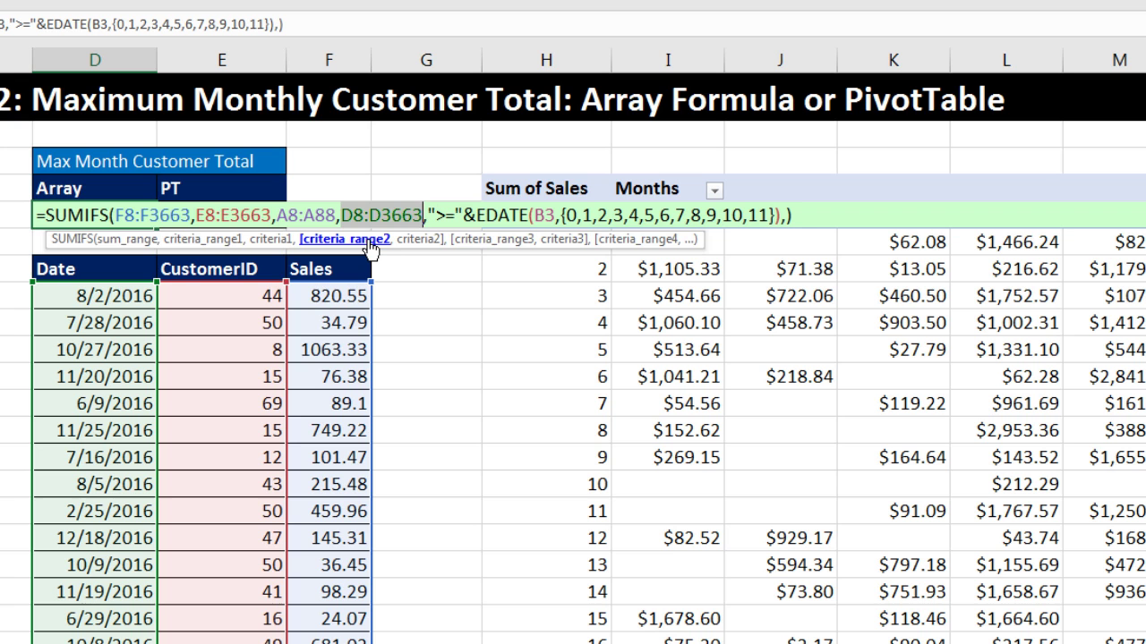
{"action": "key", "text": "ctrl+c"}
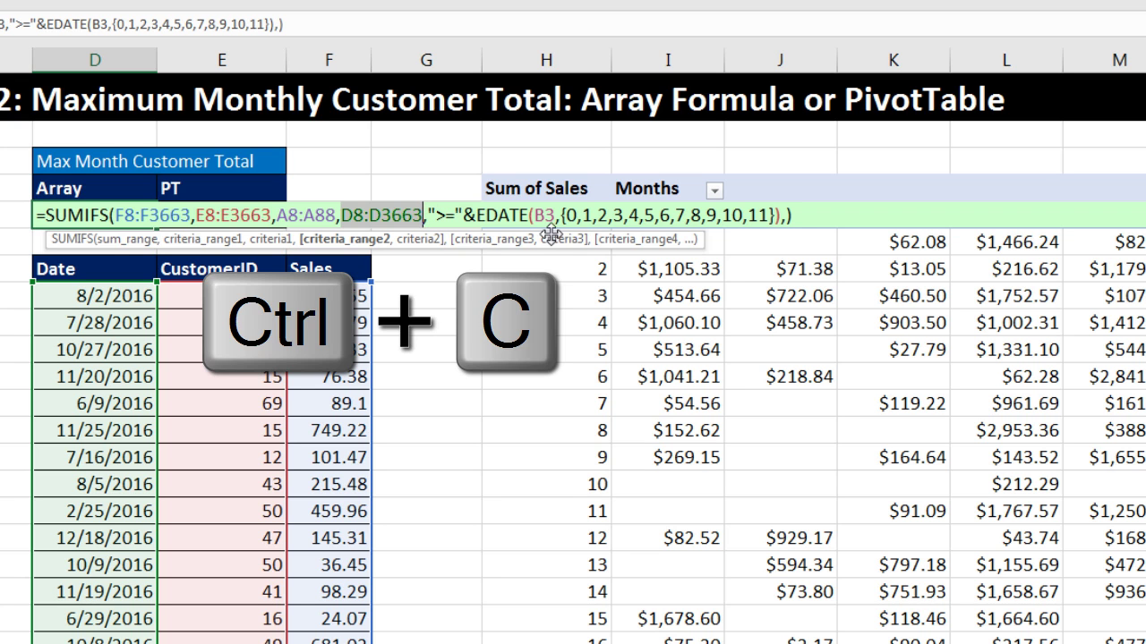
{"action": "left_click", "coordinate": [502, 247]}
{"action": "key", "text": "ctrl+v"}
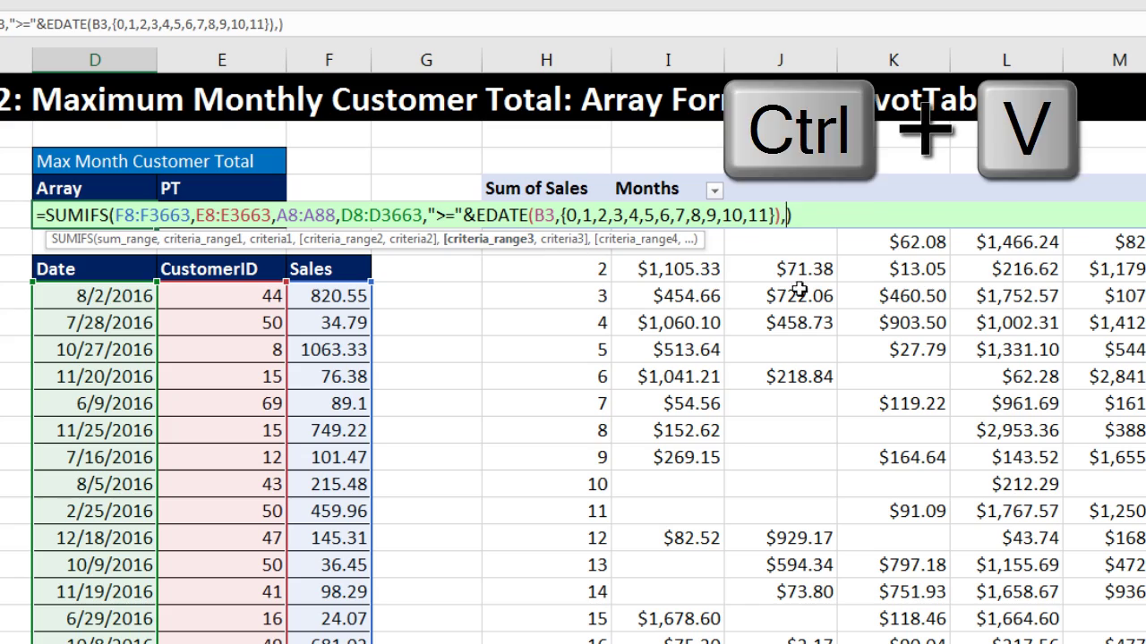
{"action": "type", "text": ","}
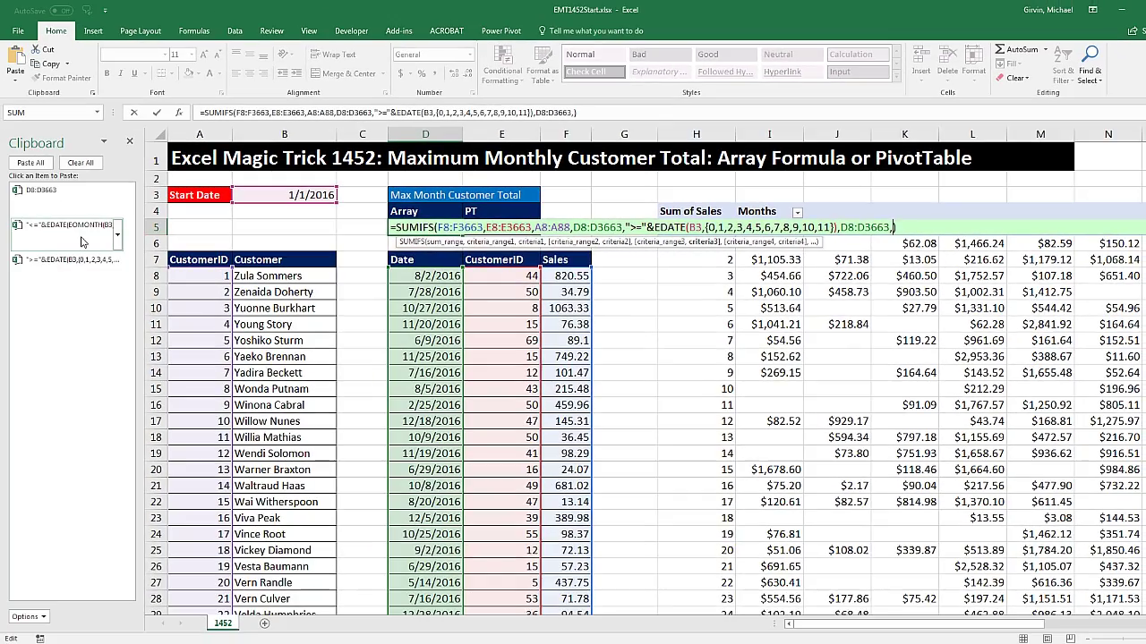
Paste the copied "<="&EDATE(EOMONTH(B3,0) expression as the third SUMIFS criterion, enter the formula, and reselect D5
{"action": "left_click", "coordinate": [77, 241]}
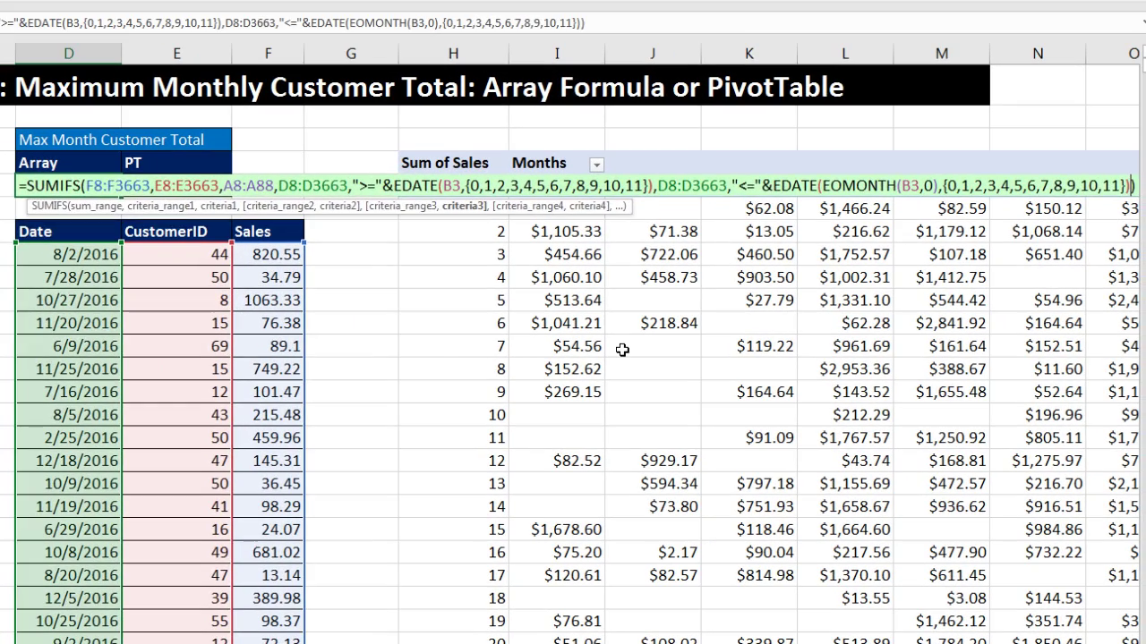
{"action": "key", "text": "Return"}
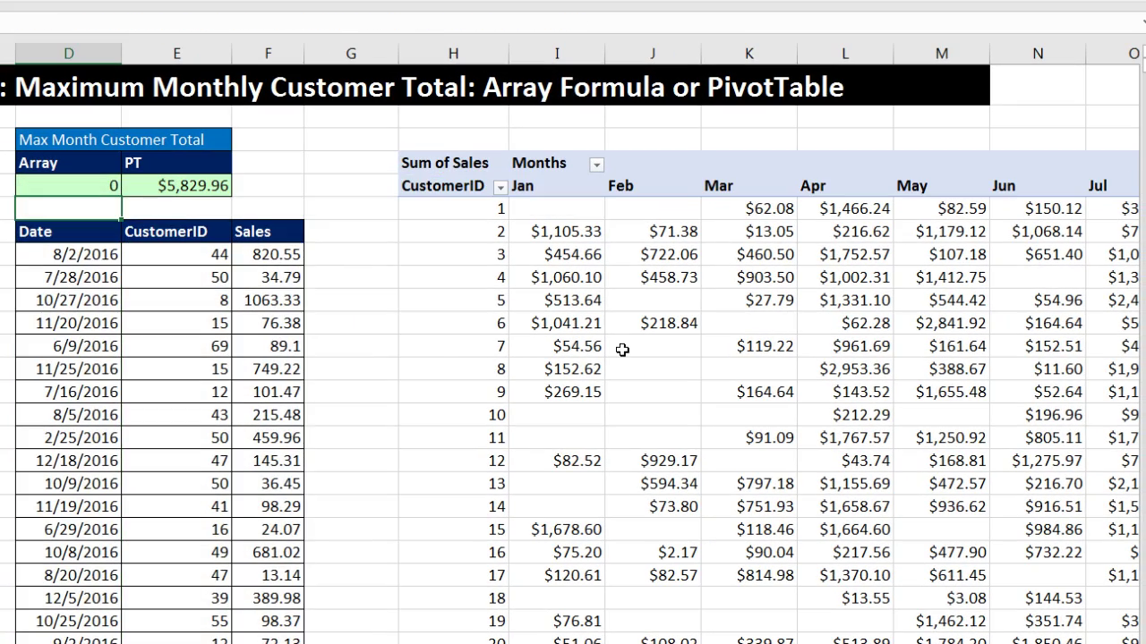
{"action": "left_click", "coordinate": [83, 185]}
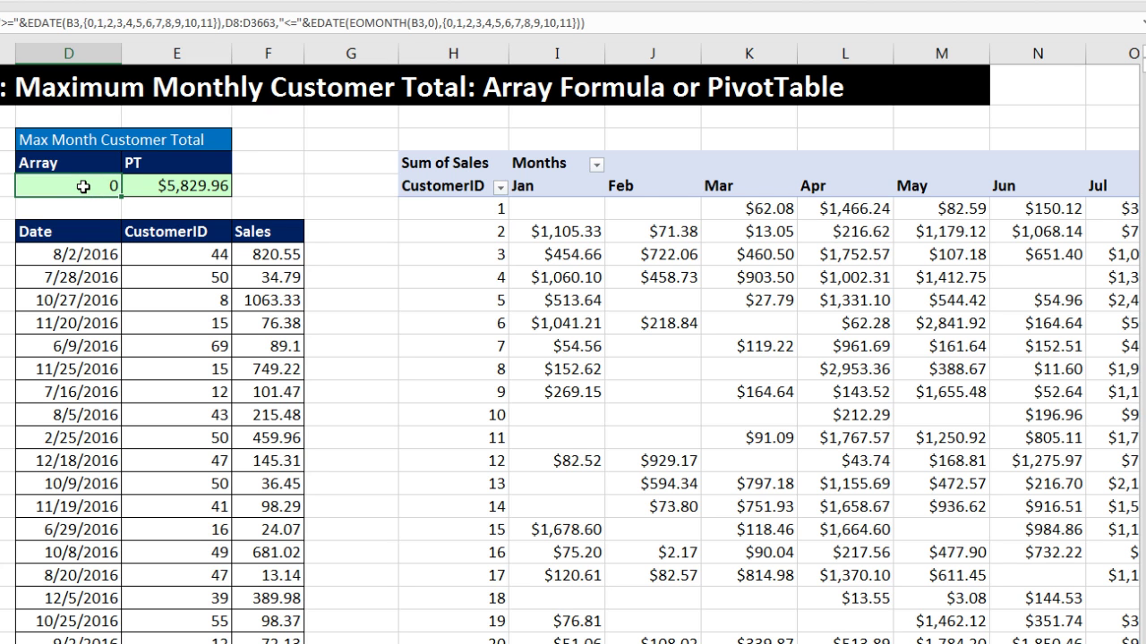
Evaluate the whole SUMIFS formula in D5 in place to inspect its array of totals, and restore the formula
{"action": "double_click", "coordinate": [84, 185]}
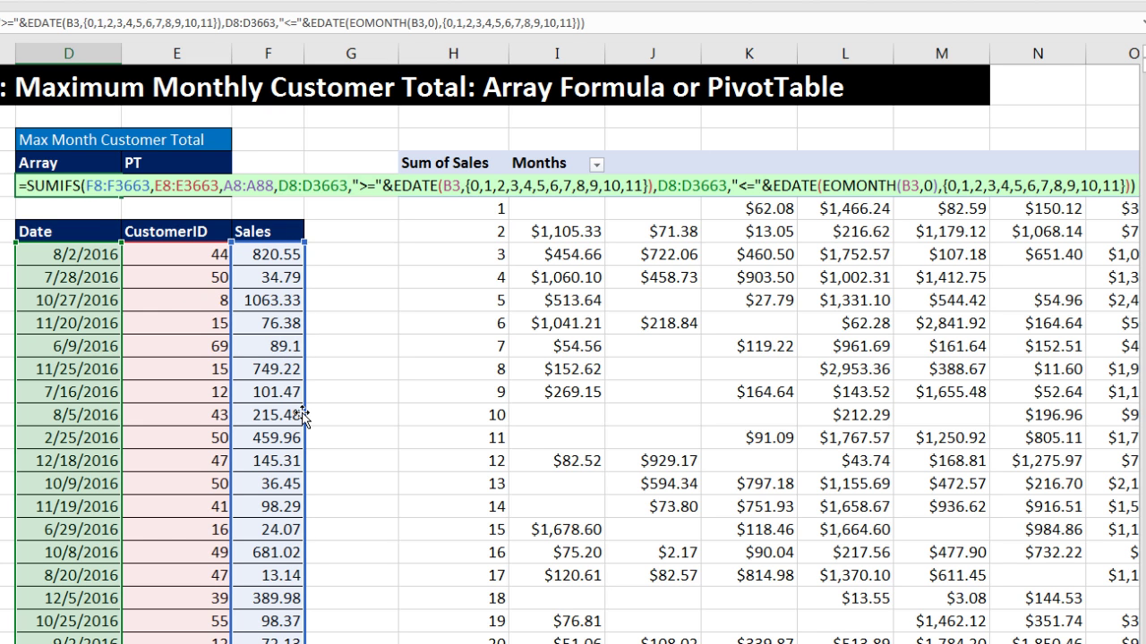
{"action": "key", "text": "F9"}
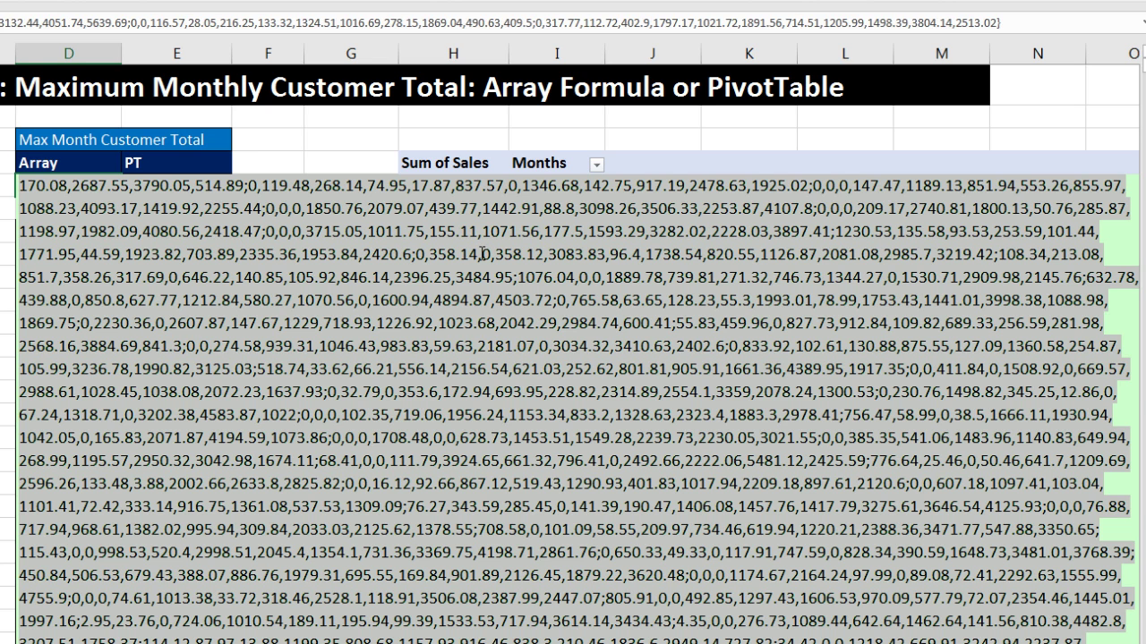
{"action": "key", "text": "ctrl+z"}
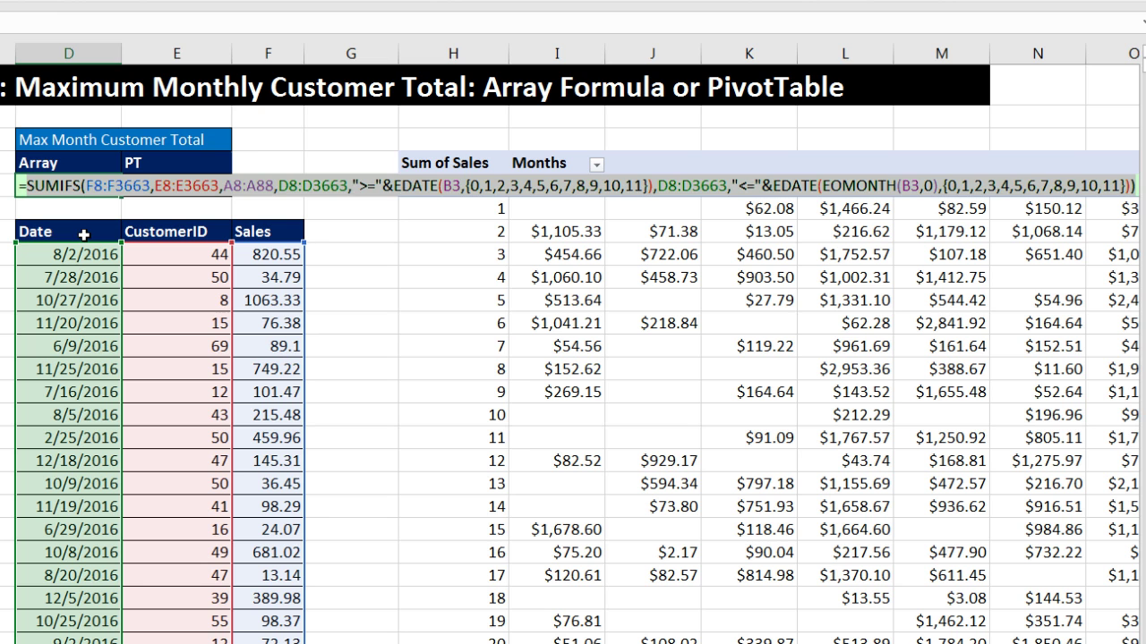
Wrap the SUMIFS formula in D5 in the MAX function and enter it as a regular formula
{"action": "key", "text": "Escape"}
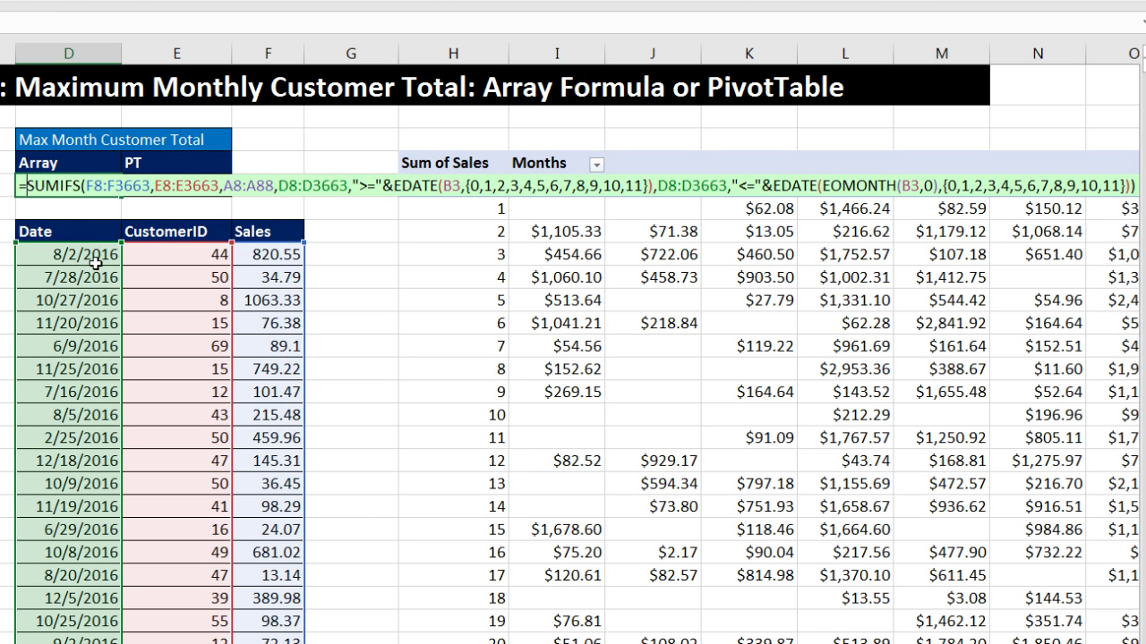
{"action": "type", "text": "max"}
{"action": "key", "text": "Tab"}
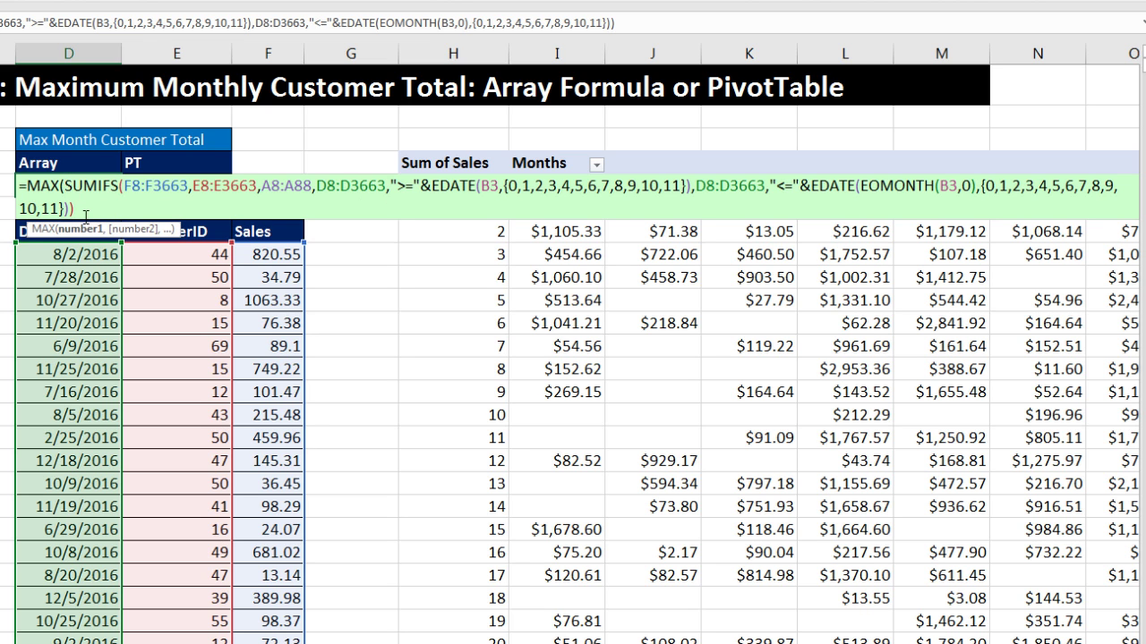
{"action": "type", "text": ")"}
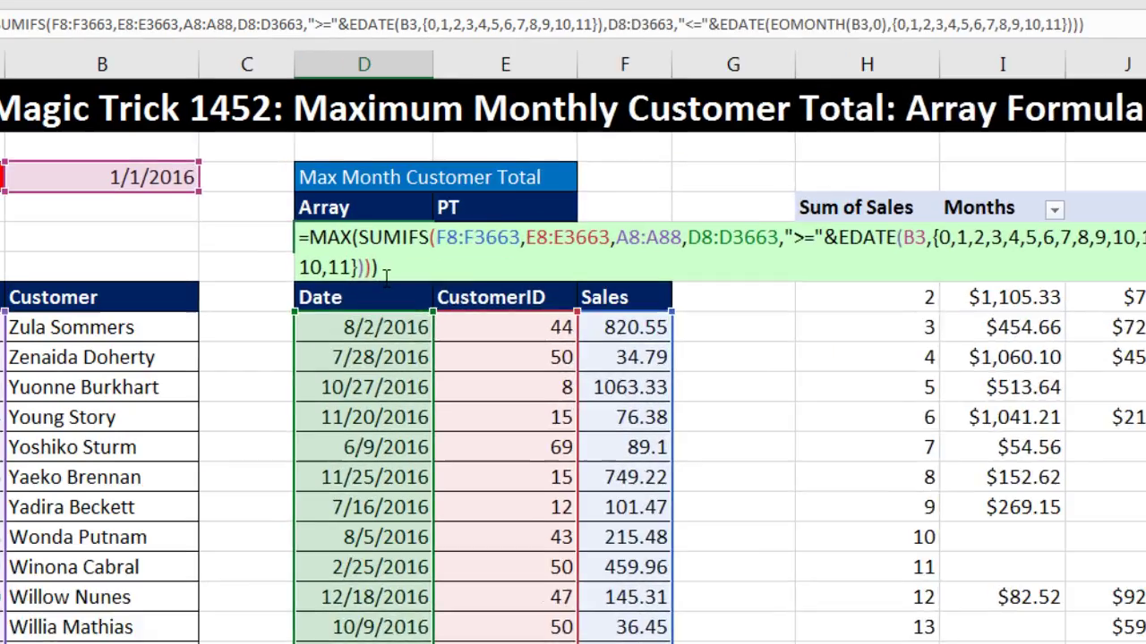
{"action": "key", "text": "Return"}
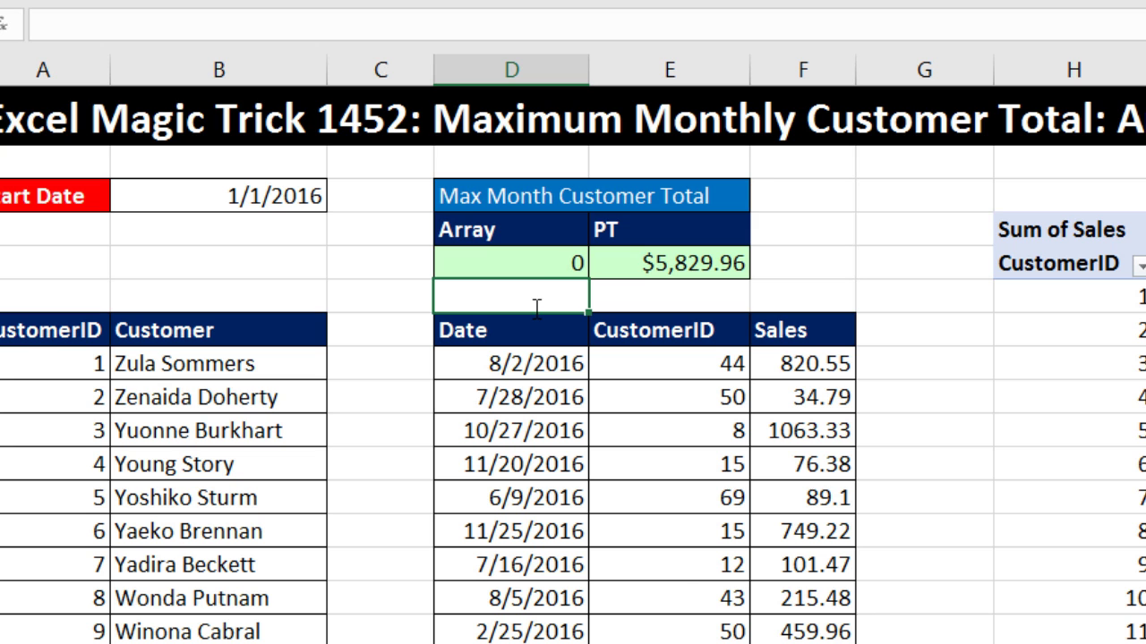
Reopen the MAX(SUMIFS()) formula in D5 and re-enter it as an array formula
{"action": "left_click", "coordinate": [541, 260]}
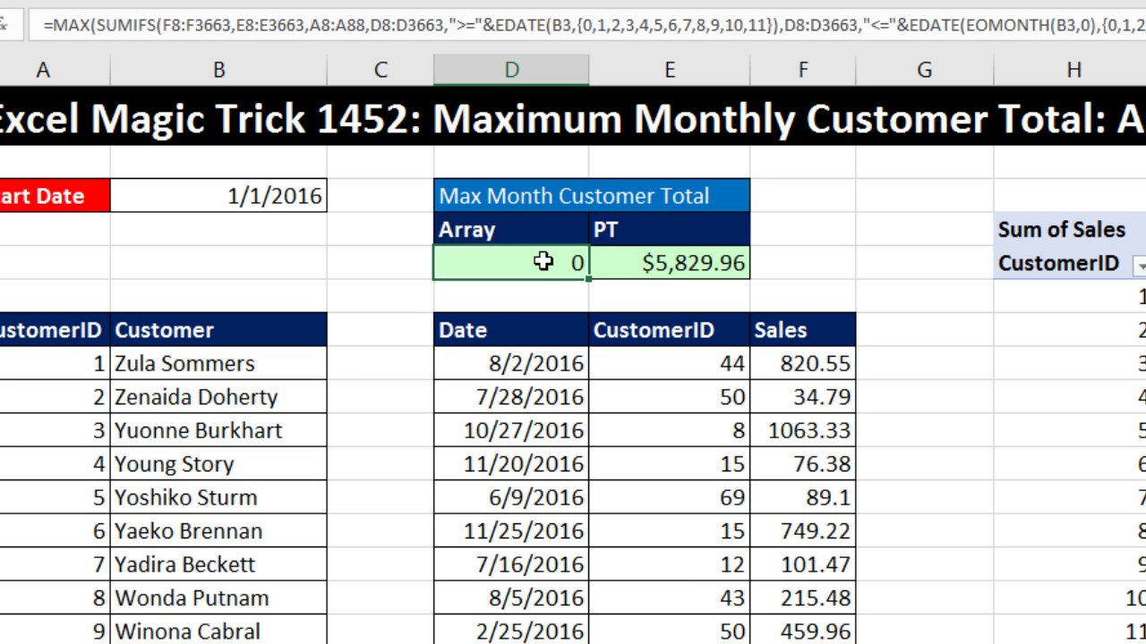
{"action": "key", "text": "F2"}
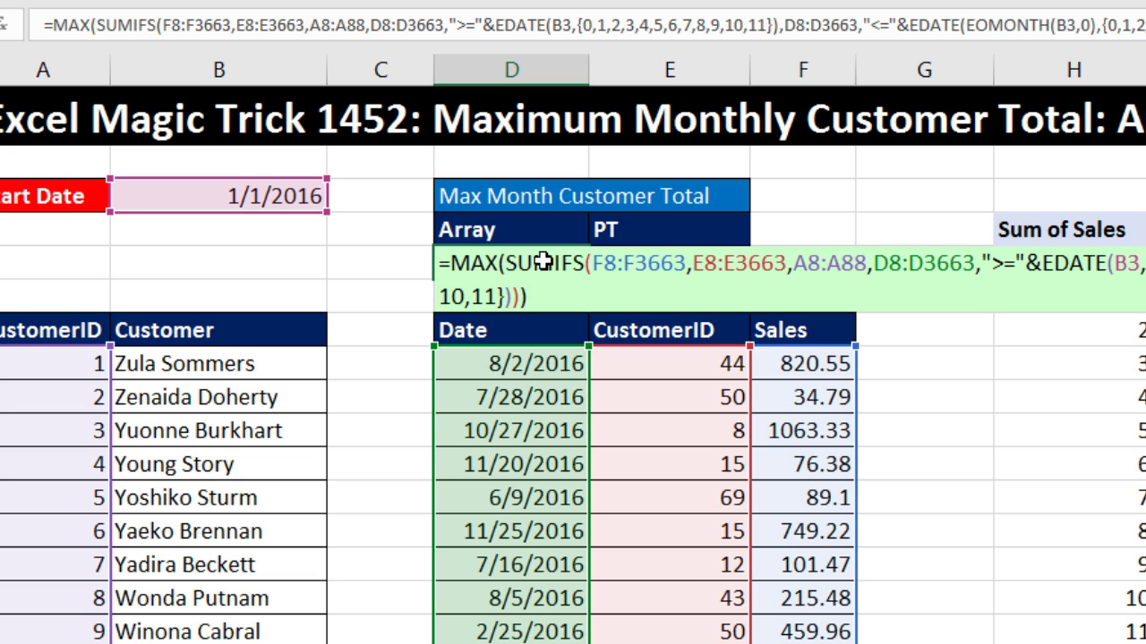
{"action": "left_click", "coordinate": [928, 277]}
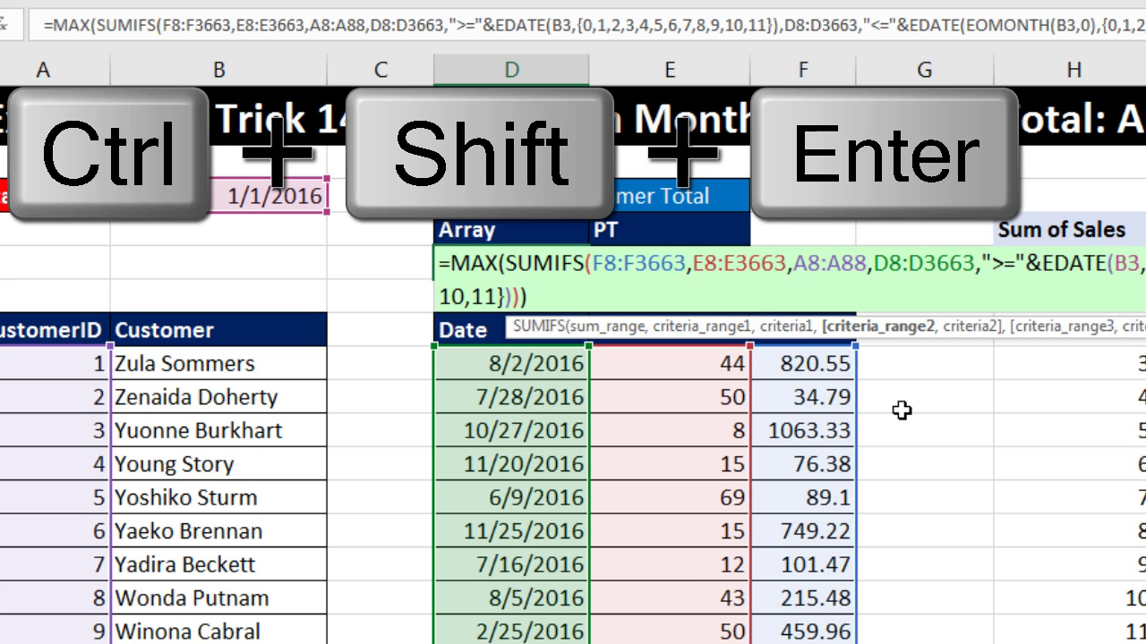
{"action": "key", "text": "ctrl+shift+Return"}
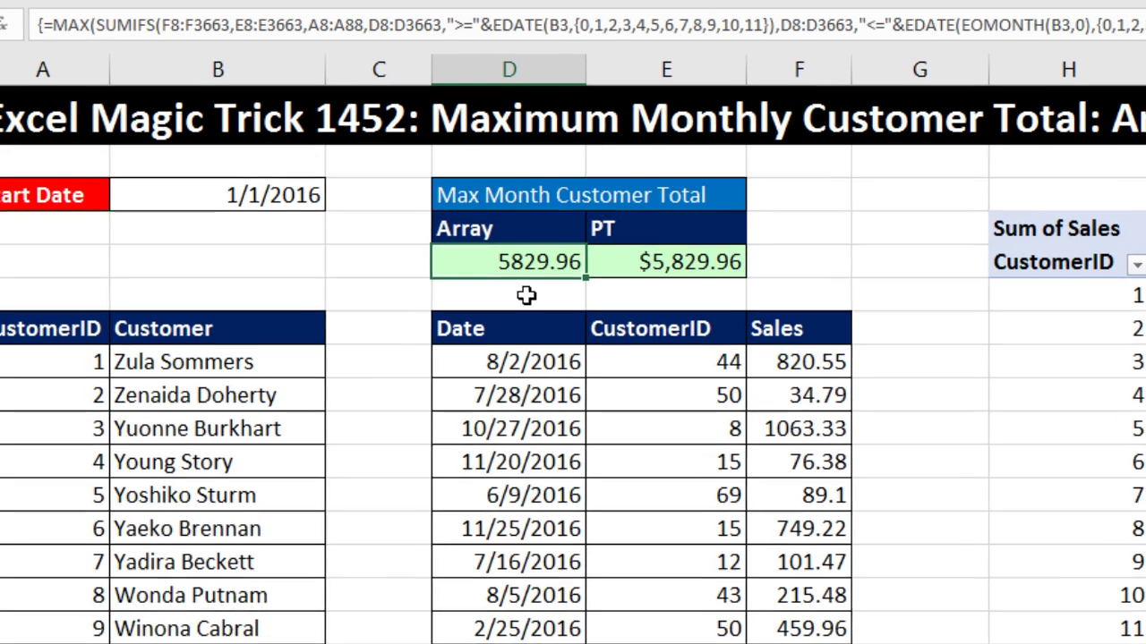
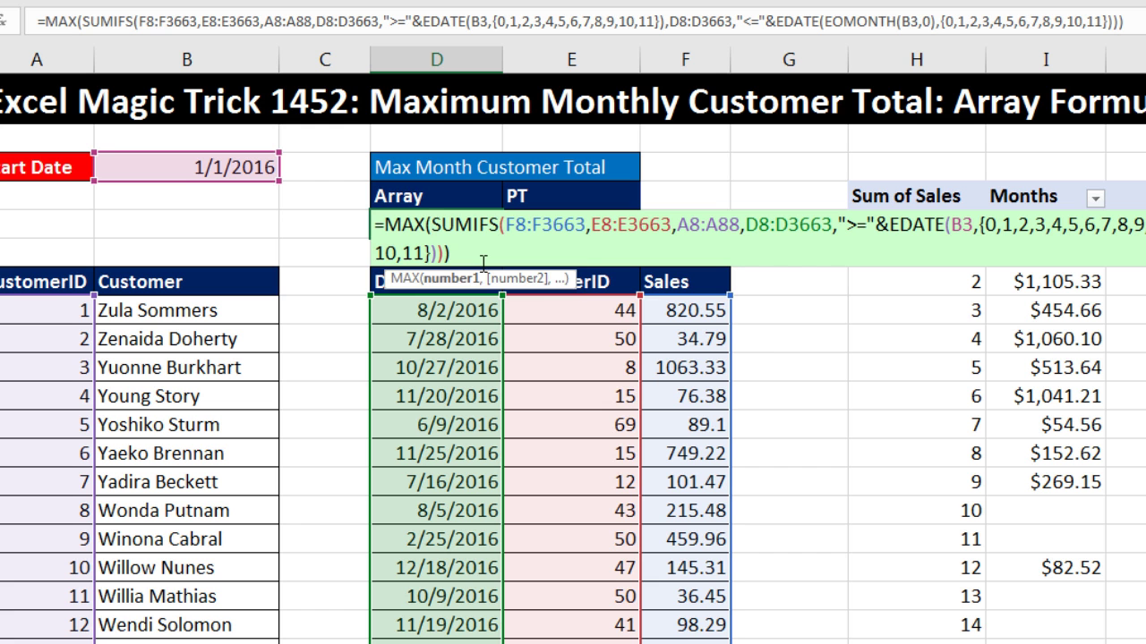
Replace the MAX function around SUMIFS in D5 with the AGGREGATE function
{"action": "type", "text": ")"}
{"action": "key", "text": "BackSpace"}
{"action": "key", "text": "BackSpace"}
{"action": "key", "text": "BackSpace"}
{"action": "key", "text": "BackSpace"}
{"action": "key", "text": "BackSpace"}
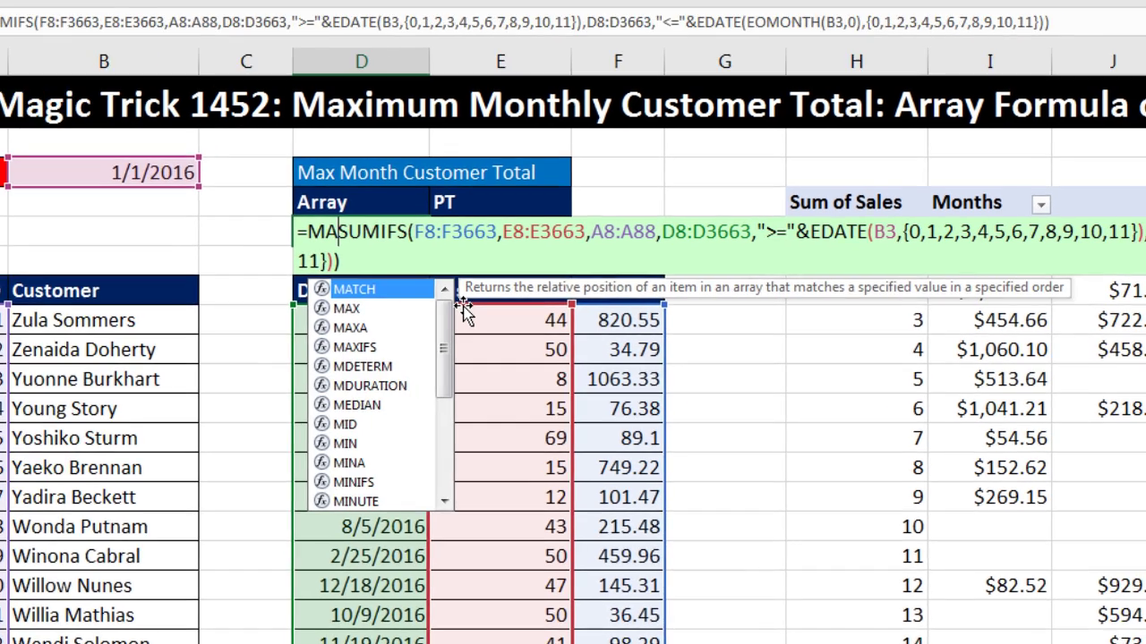
{"action": "type", "text": "ag"}
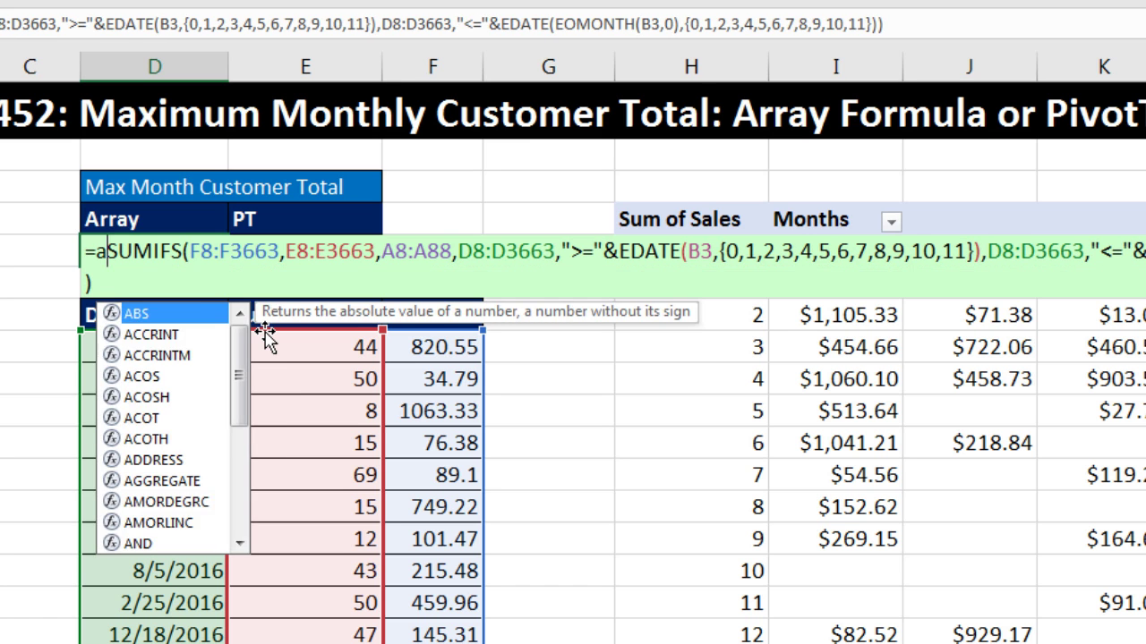
{"action": "double_click", "coordinate": [213, 315]}
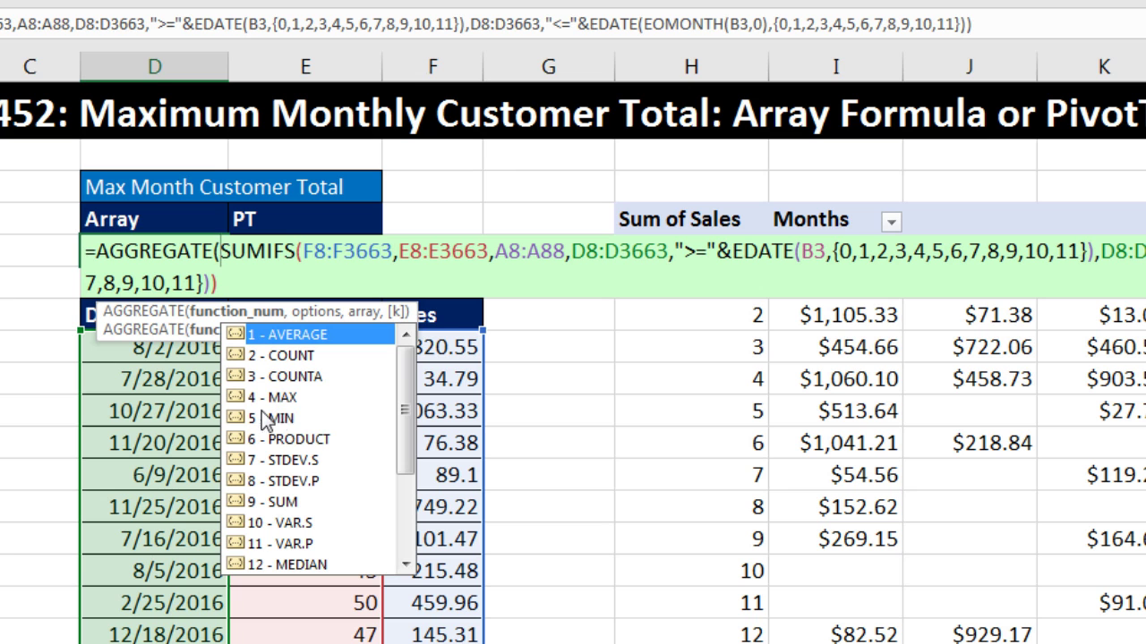
Set the AGGREGATE function number to 14 - LARGE and its option to 4 - Ignore nothing, ahead of the SUMIFS array
{"action": "left_click_drag", "start_coordinate": [404, 425], "coordinate": [410, 471]}
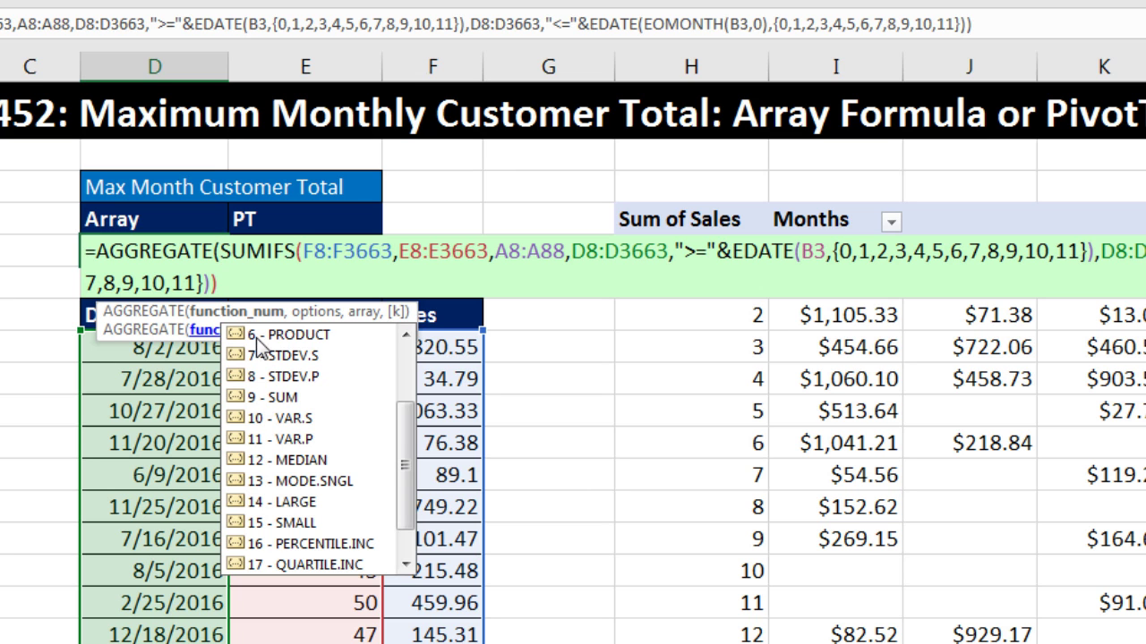
{"action": "left_click_drag", "start_coordinate": [410, 466], "coordinate": [409, 510]}
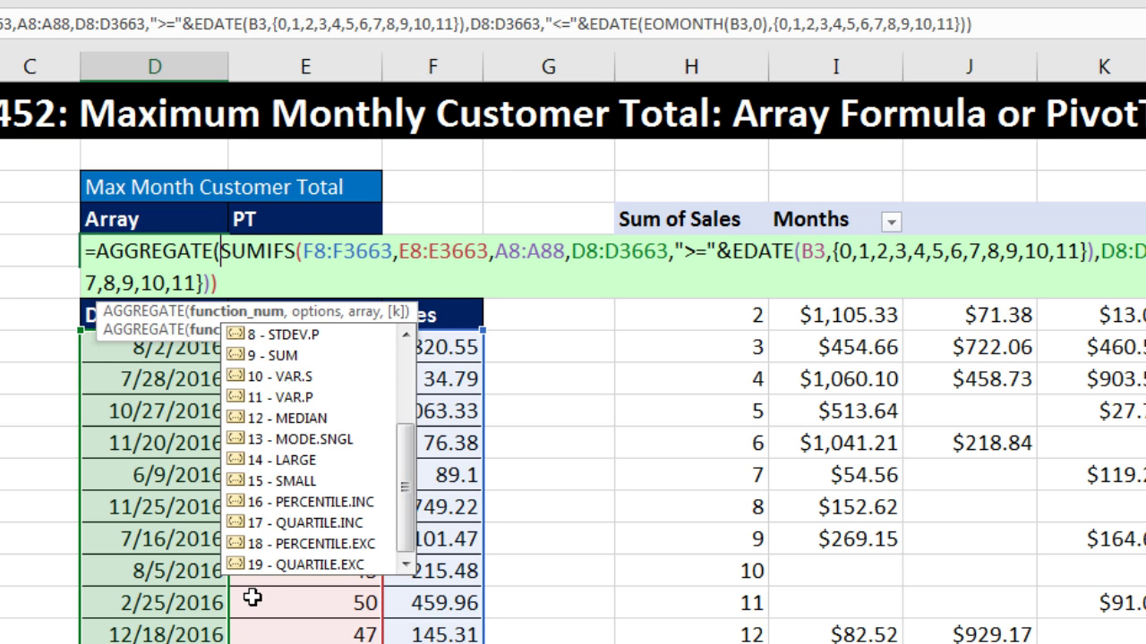
{"action": "left_click", "coordinate": [293, 462]}
{"action": "double_click", "coordinate": [292, 461]}
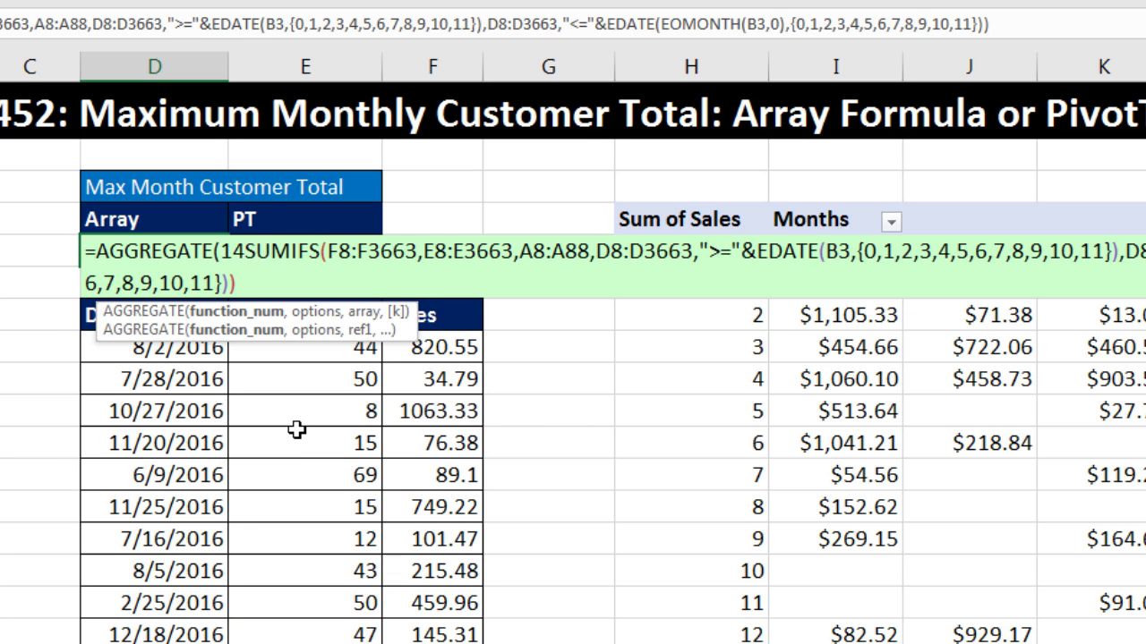
{"action": "type", "text": ","}
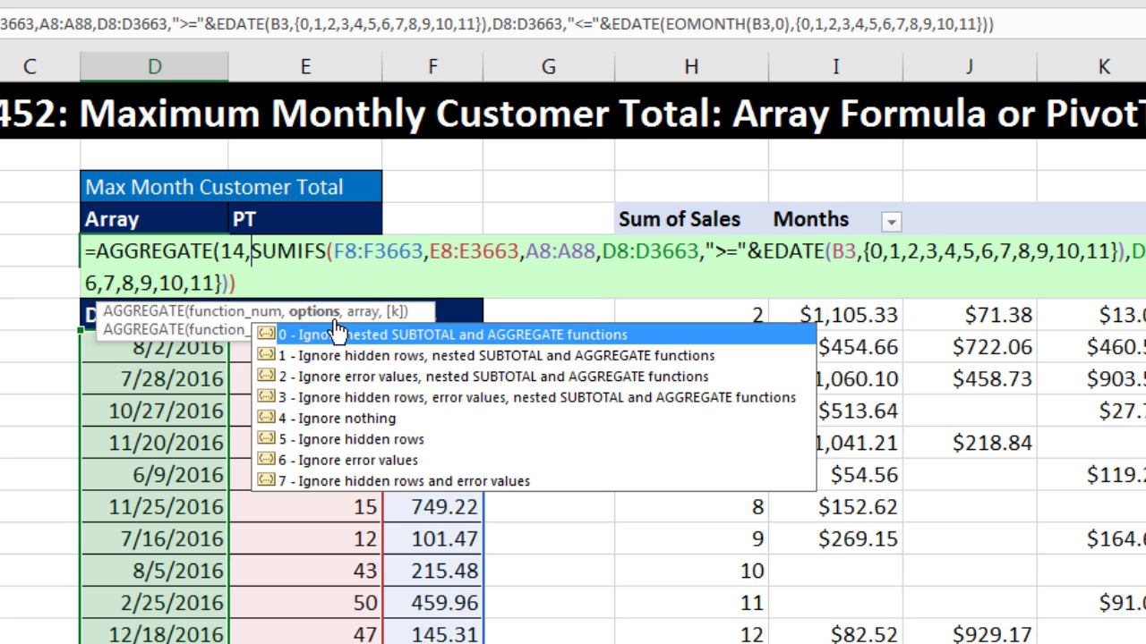
{"action": "double_click", "coordinate": [299, 419]}
{"action": "type", "text": ","}
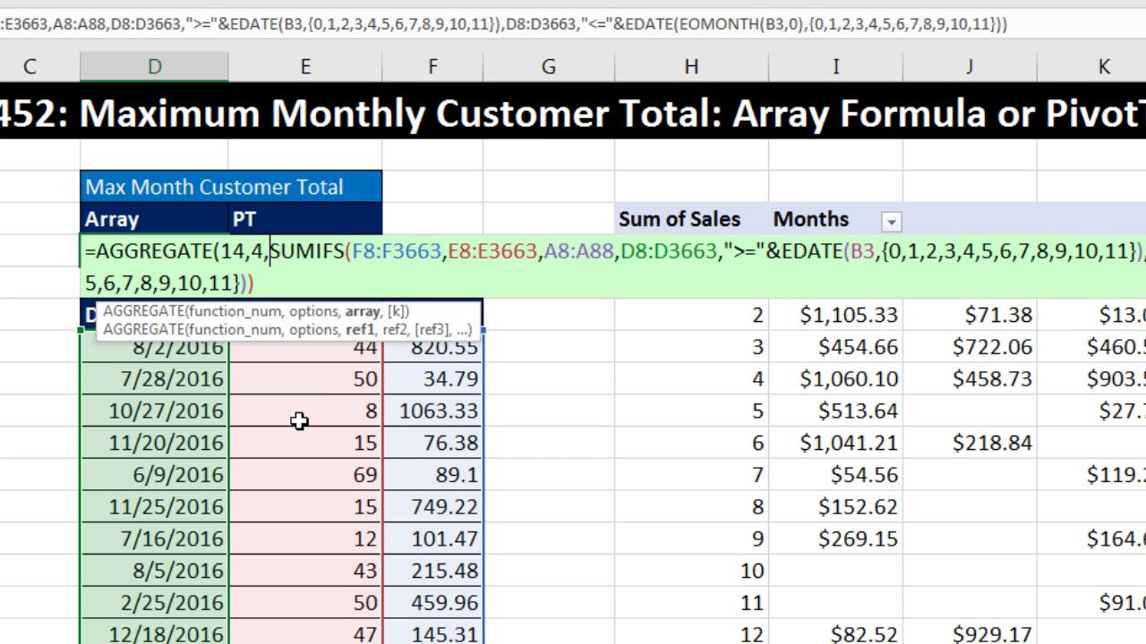
Add 1 as the AGGREGATE k argument after the SUMIFS array, close the parenthesis, and enter the formula in D5
{"action": "left_click", "coordinate": [360, 313]}
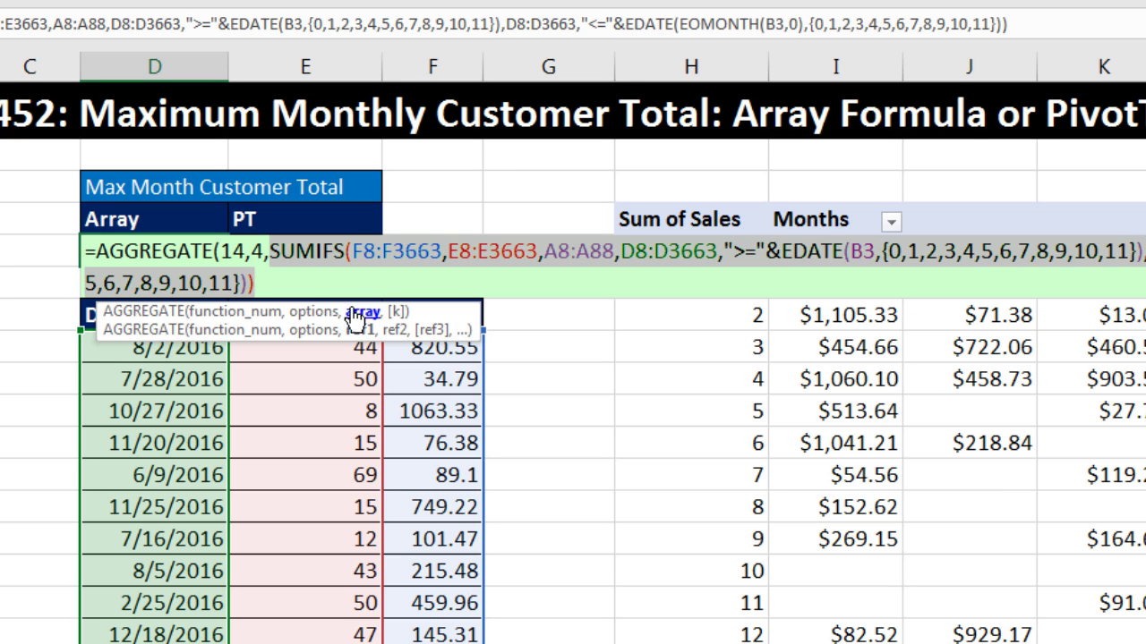
{"action": "left_click", "coordinate": [305, 288]}
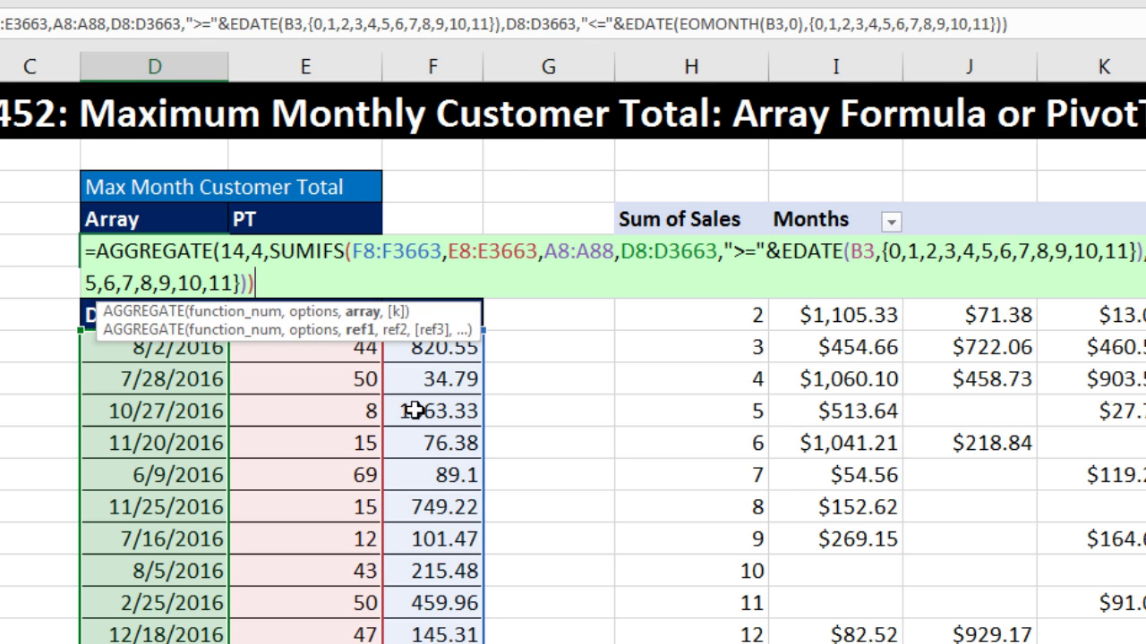
{"action": "type", "text": ","}
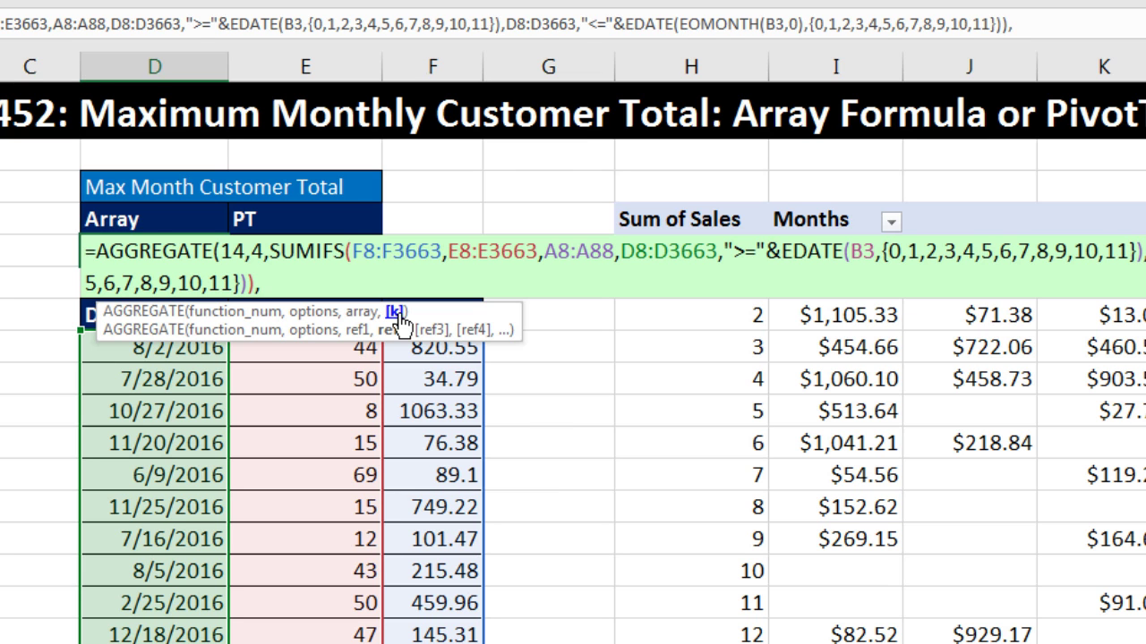
{"action": "type", "text": "1)"}
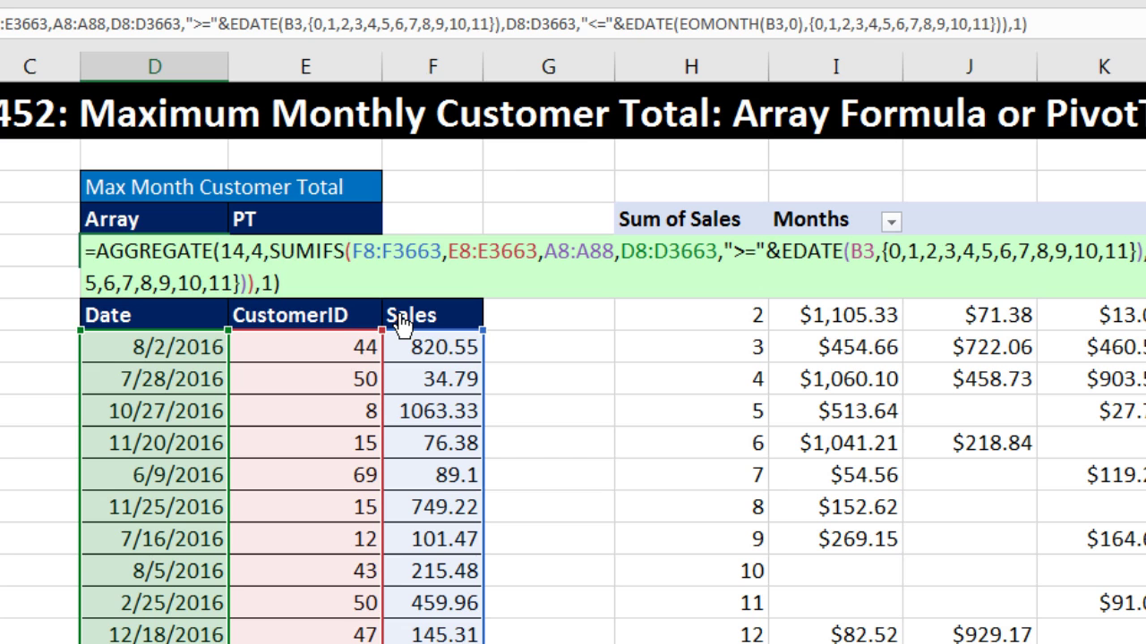
{"action": "key", "text": "Return"}
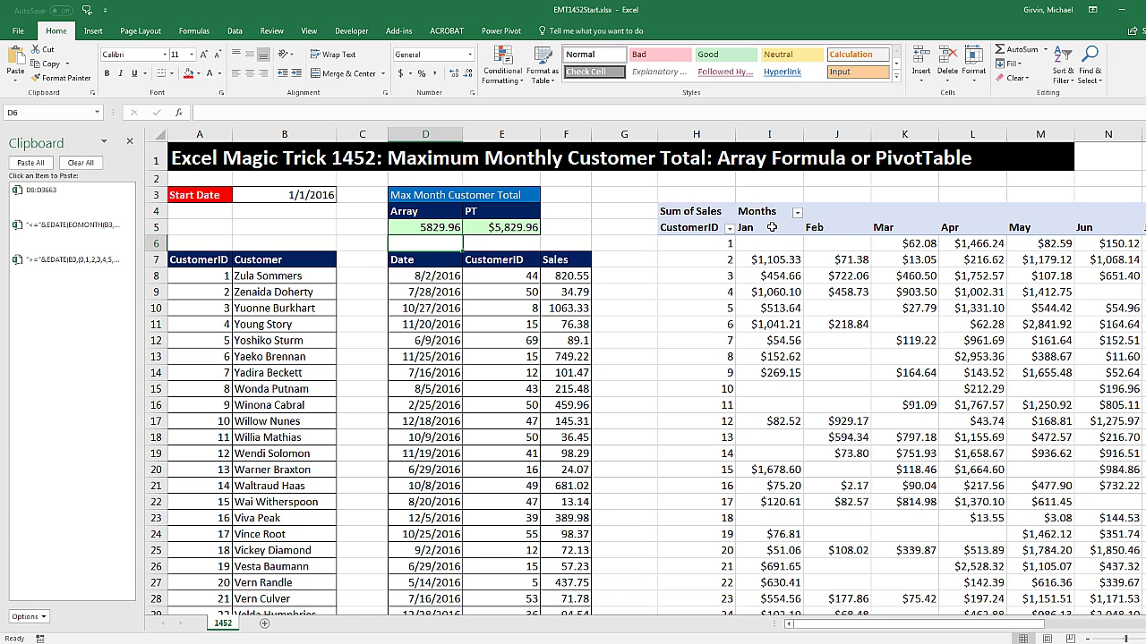
Review the PivotTable MAX formula in E5 and the AGGREGATE formula in D5
{"action": "double_click", "coordinate": [522, 227]}
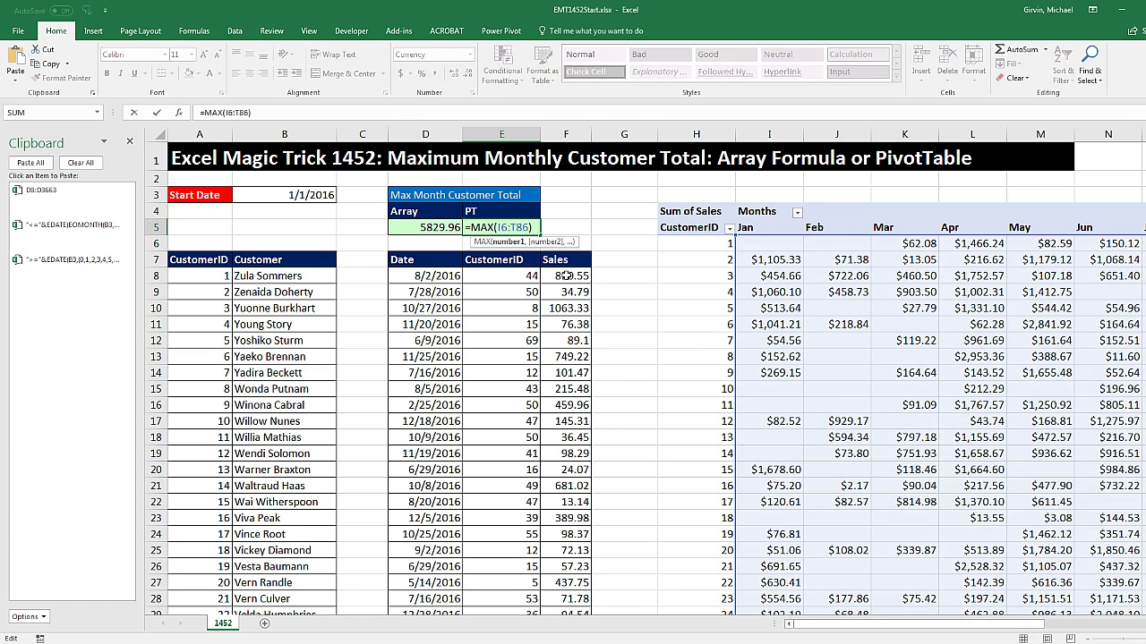
{"action": "key", "text": "Escape"}
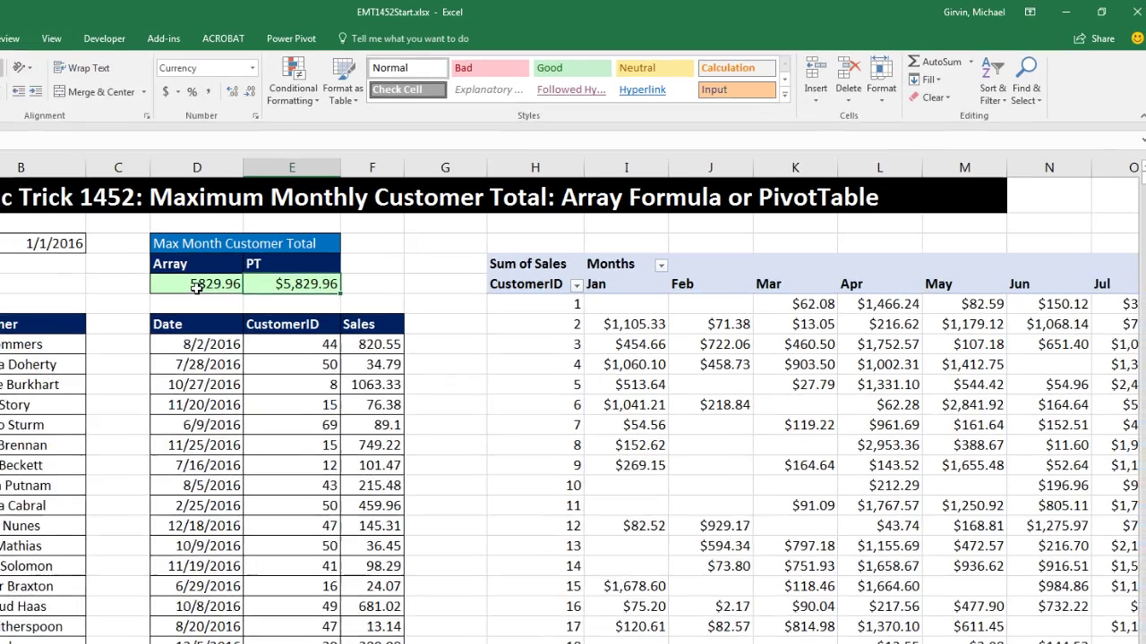
{"action": "double_click", "coordinate": [195, 287]}
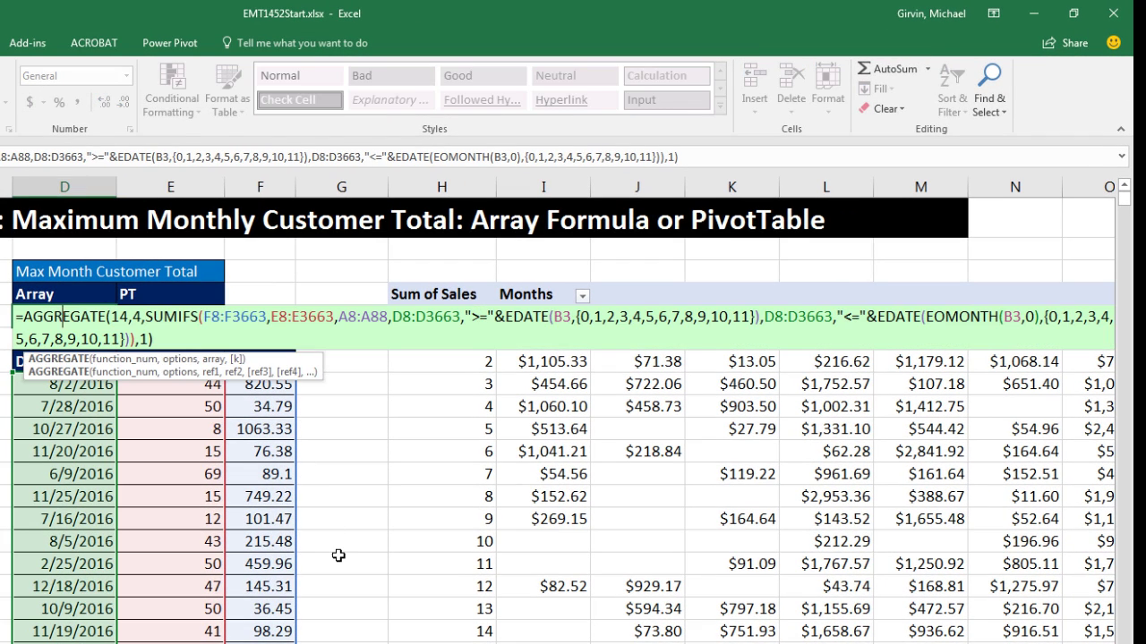